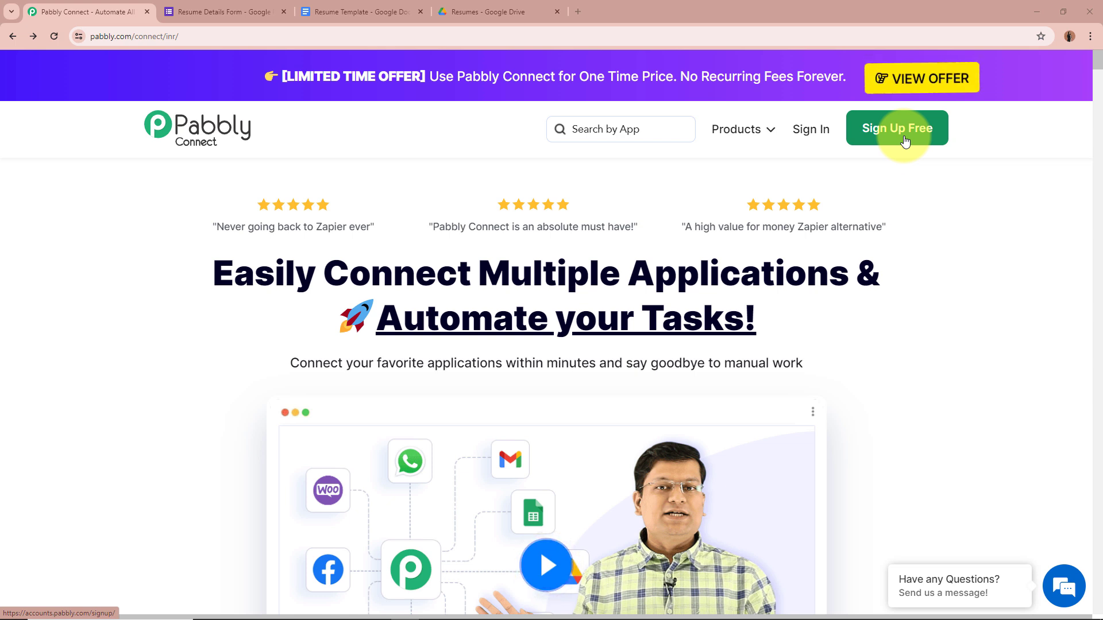
Sign in to Pabbly and choose Access Now for Pabbly Connect on the All Pabbly Apps page.
{"action": "left_click", "coordinate": [815, 130]}
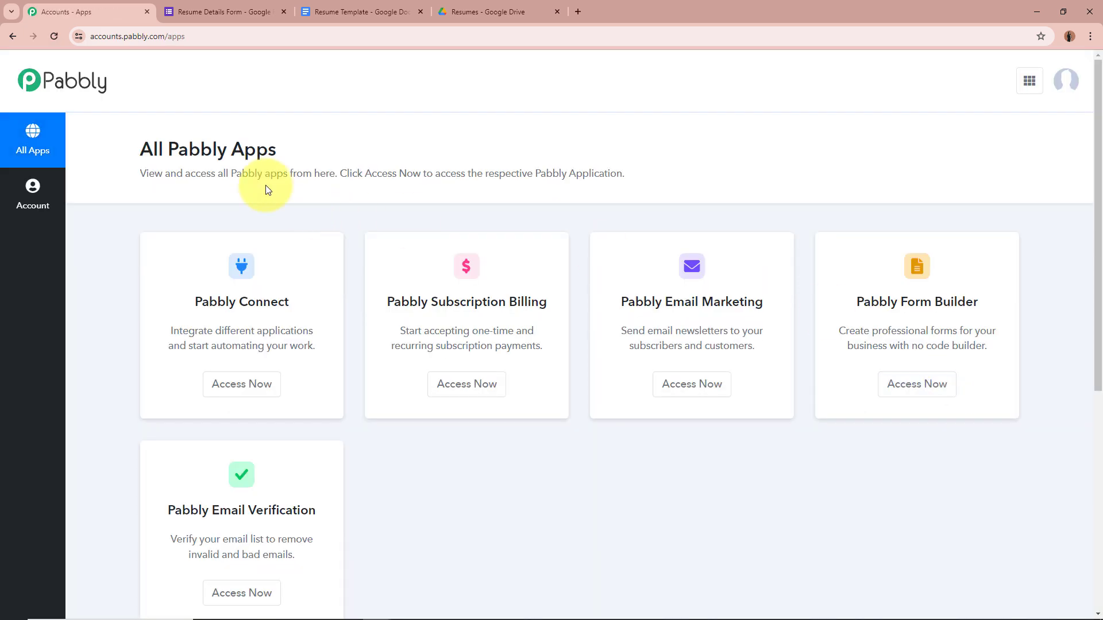
{"action": "left_click_drag", "start_coordinate": [135, 150], "coordinate": [482, 149]}
{"action": "left_click", "coordinate": [605, 167]}
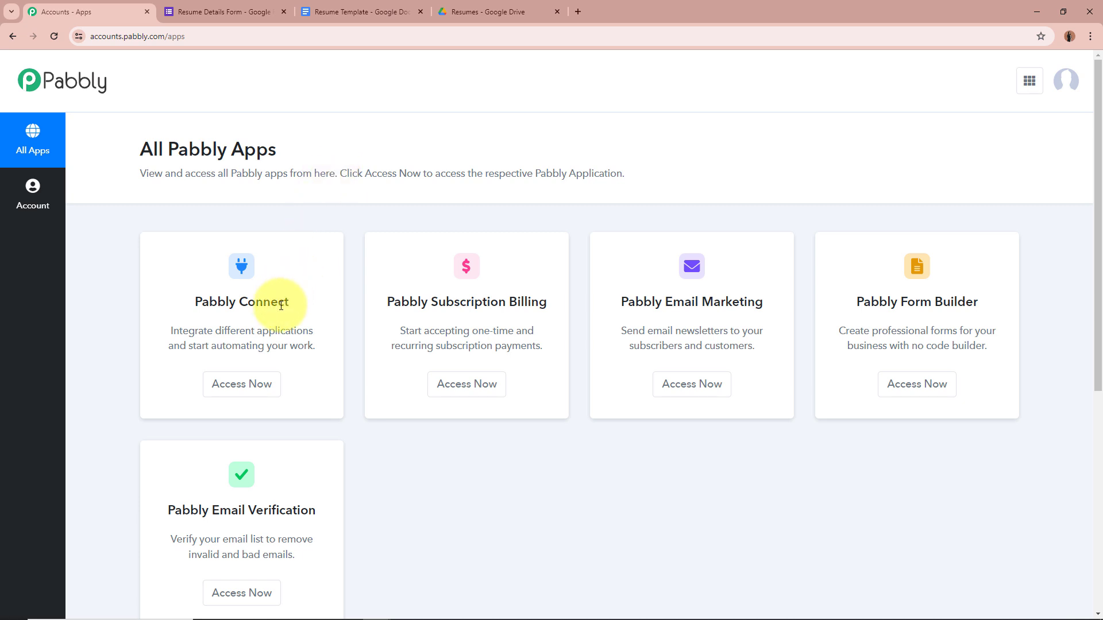
{"action": "left_click", "coordinate": [240, 384]}
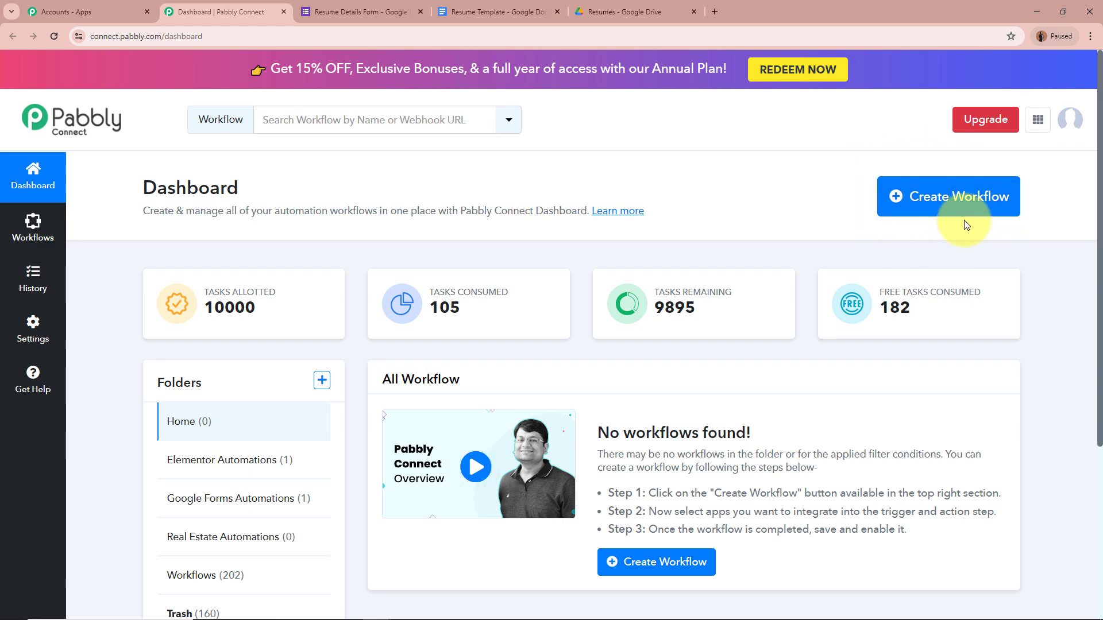
Start a new workflow named 'Generate CV Using Google Forms and Google Docs'.
{"action": "left_click", "coordinate": [970, 207]}
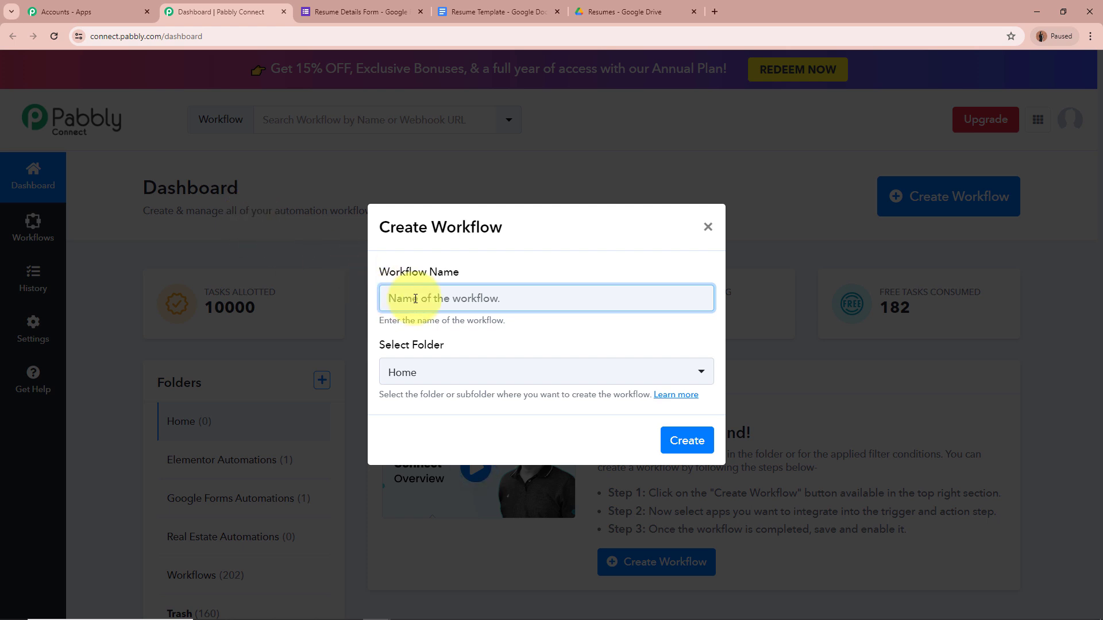
{"action": "type", "text": "Generate CV Using Google Forms and Google Docs"}
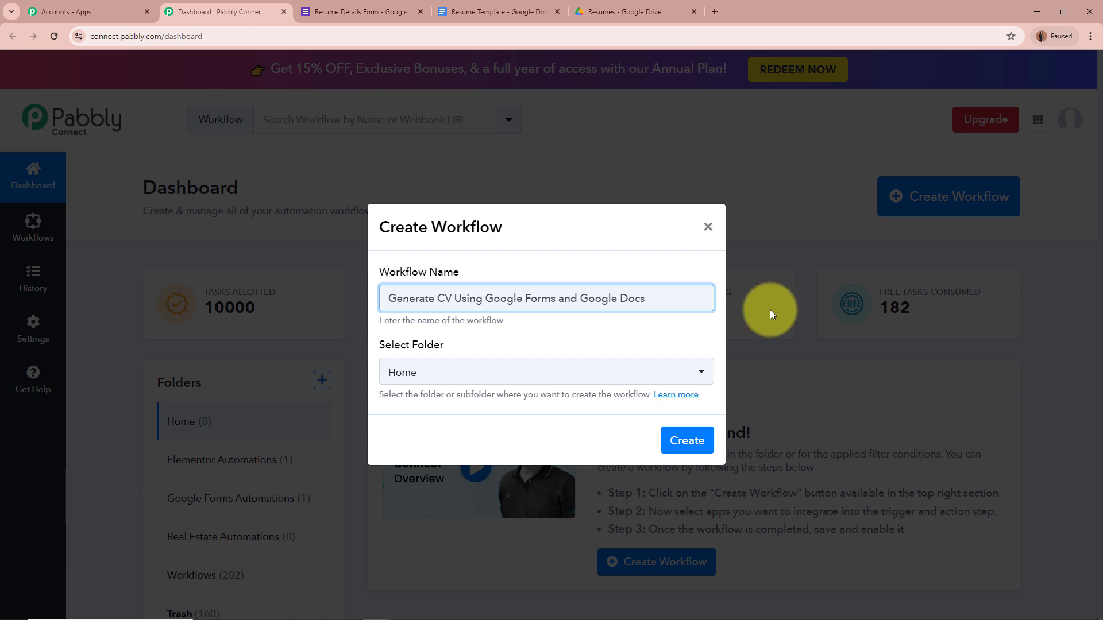
{"action": "left_click_drag", "start_coordinate": [676, 298], "coordinate": [291, 312]}
{"action": "left_click", "coordinate": [599, 342]}
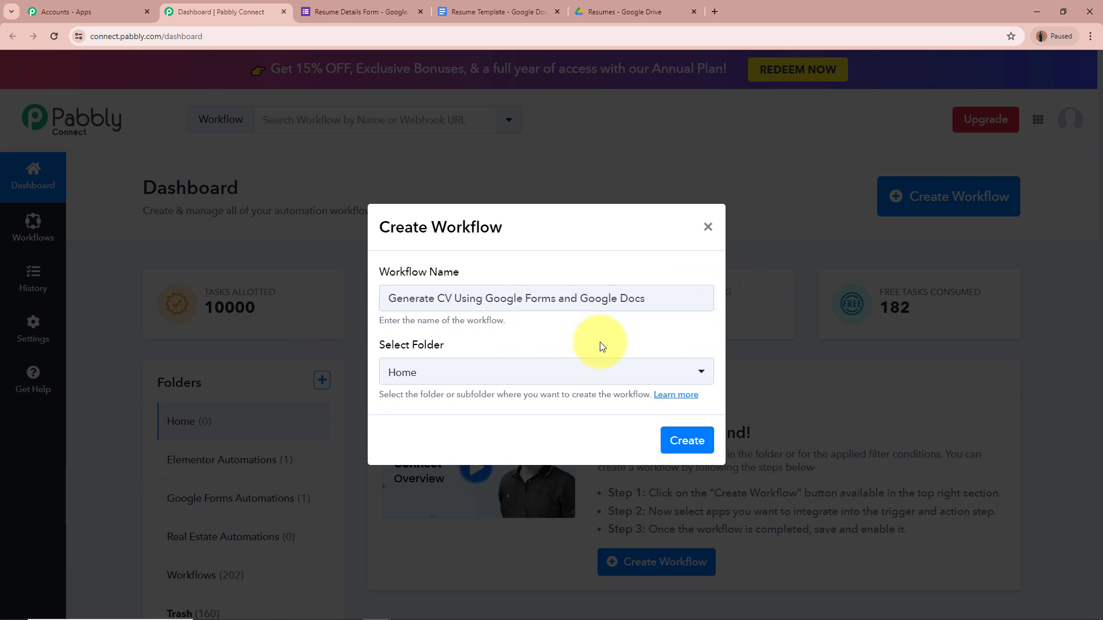
Put the workflow in the Google Forms Automations folder and create it.
{"action": "left_click", "coordinate": [695, 374]}
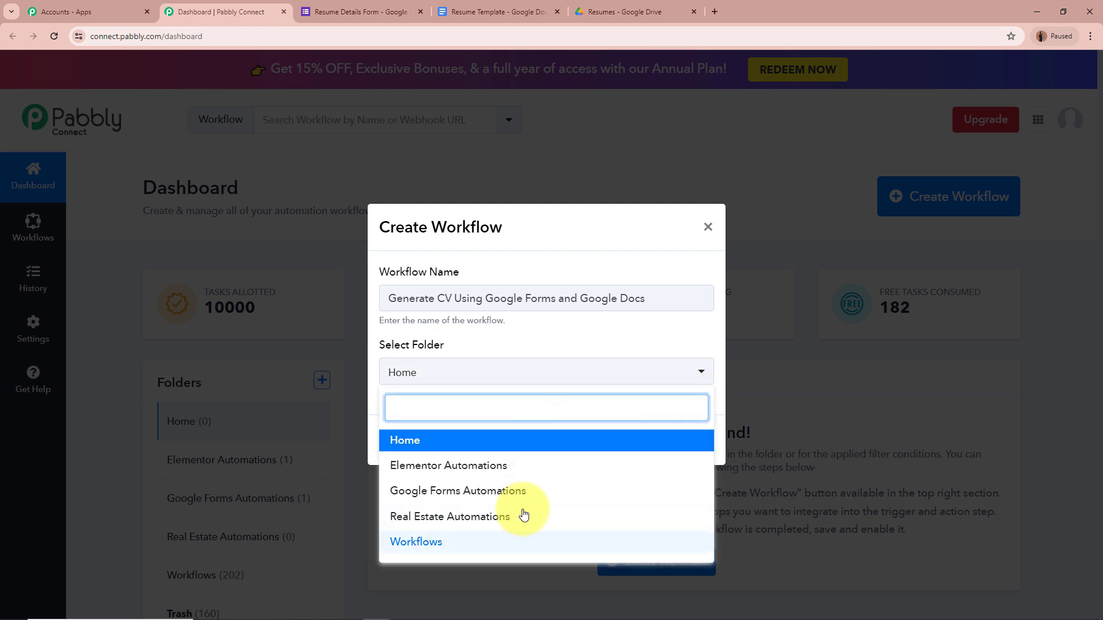
{"action": "left_click", "coordinate": [519, 492]}
{"action": "left_click", "coordinate": [572, 343]}
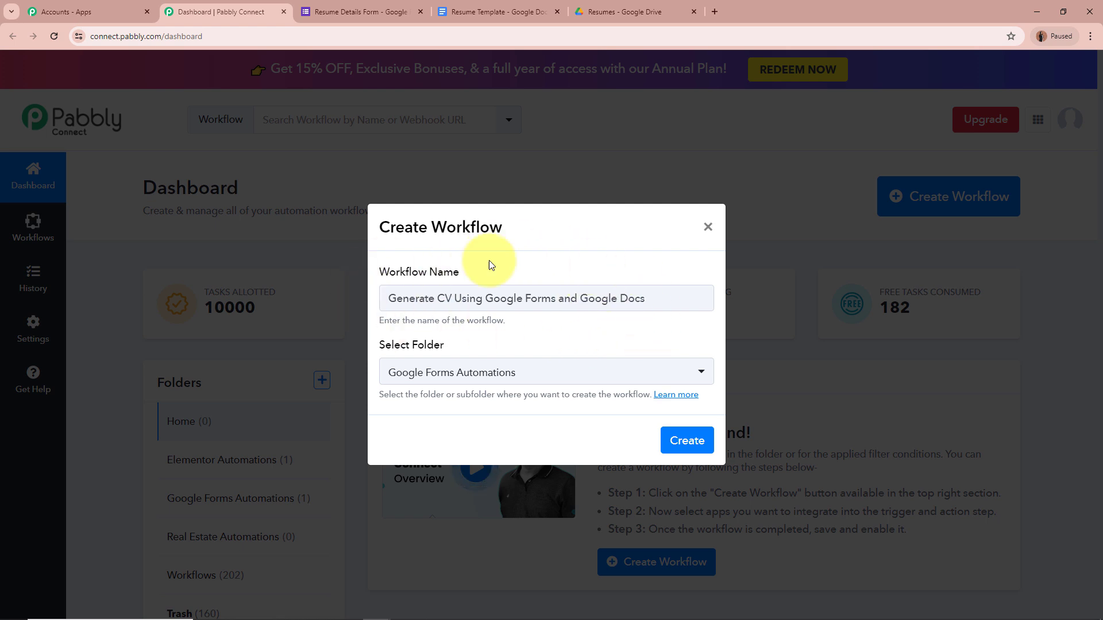
{"action": "left_click_drag", "start_coordinate": [382, 298], "coordinate": [697, 300]}
{"action": "left_click", "coordinate": [696, 301]}
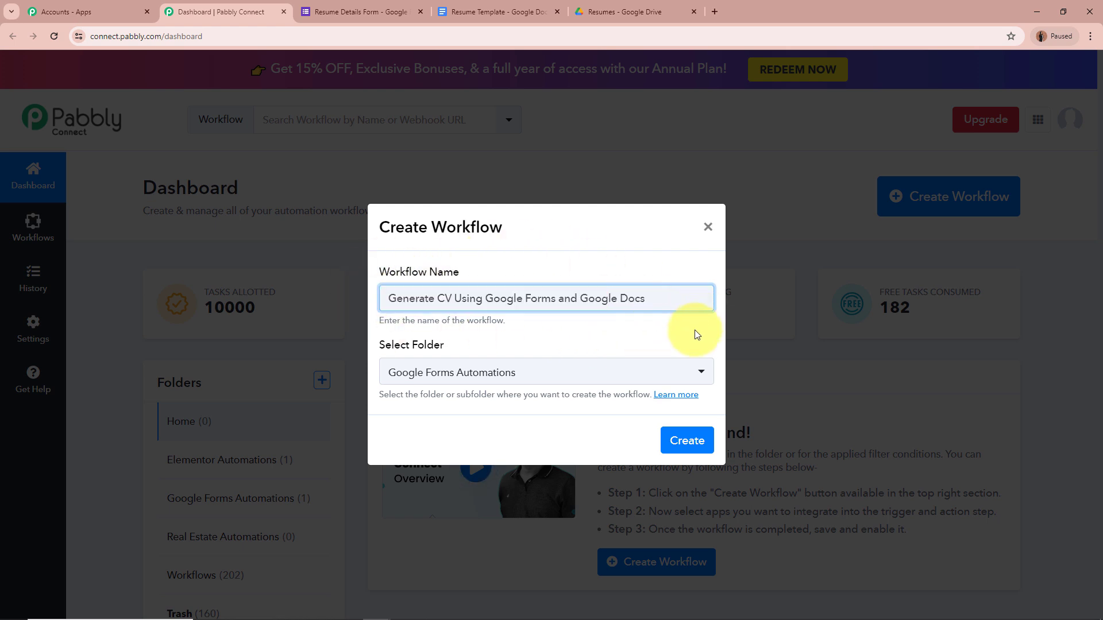
{"action": "left_click", "coordinate": [696, 334]}
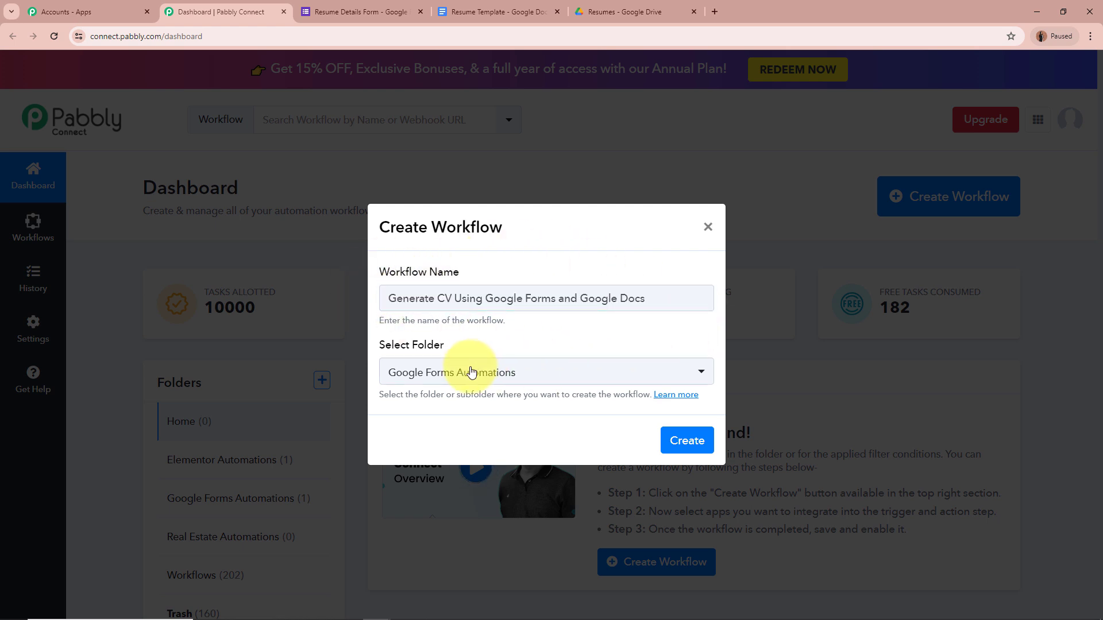
{"action": "left_click", "coordinate": [710, 442]}
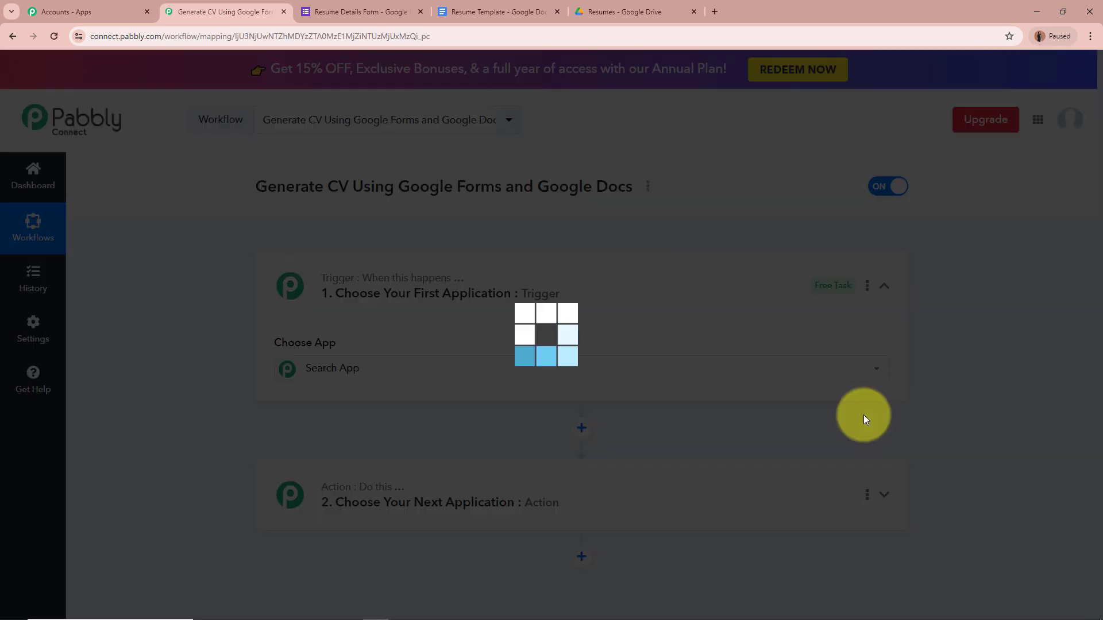
Search 'Google' to set the trigger app to Google Forms, with event New Response Received.
{"action": "left_click_drag", "start_coordinate": [253, 188], "coordinate": [364, 245]}
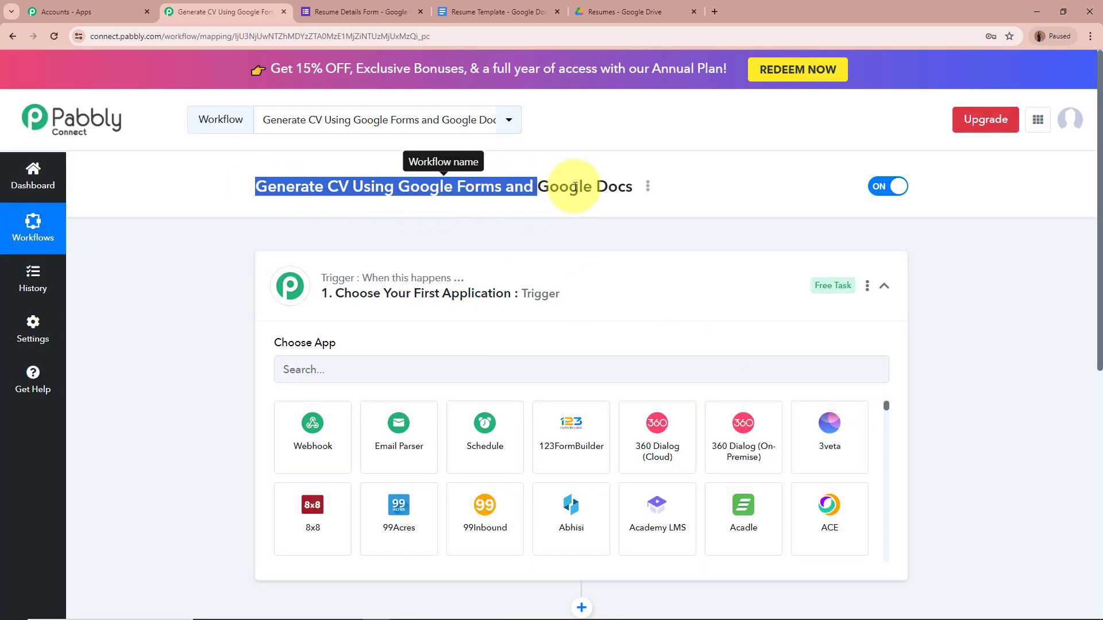
{"action": "left_click", "coordinate": [222, 278]}
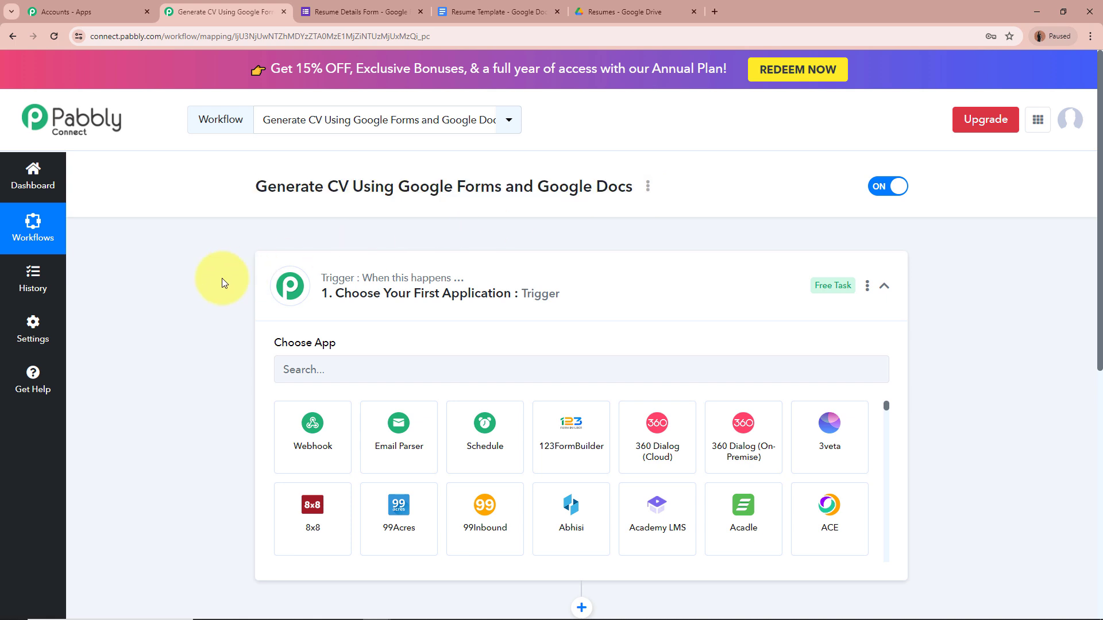
{"action": "left_click", "coordinate": [578, 283]}
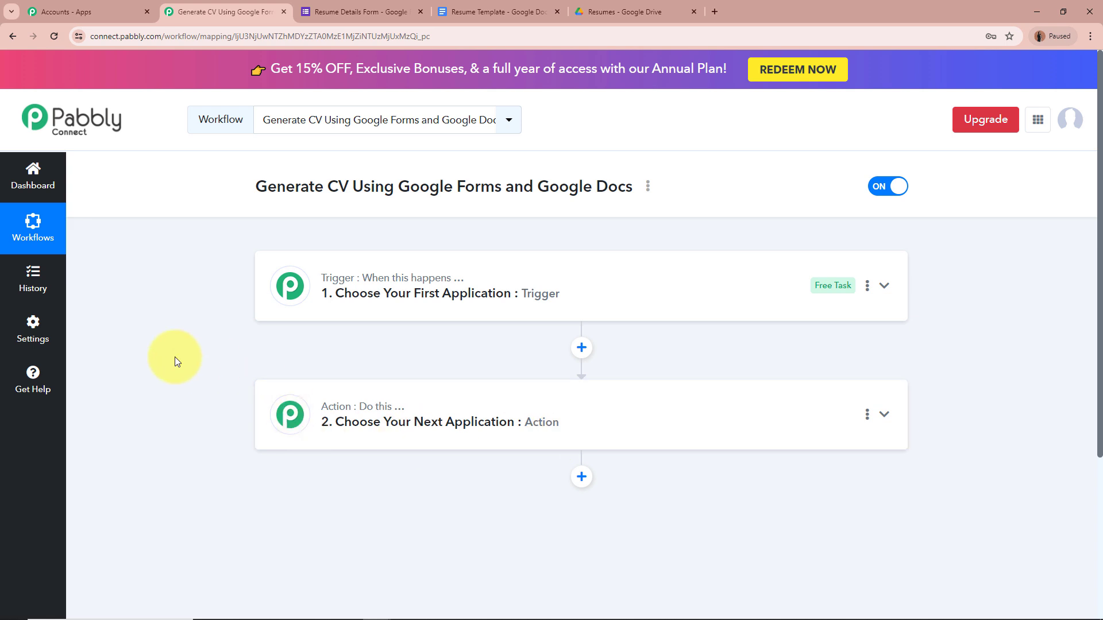
{"action": "left_click", "coordinate": [888, 286]}
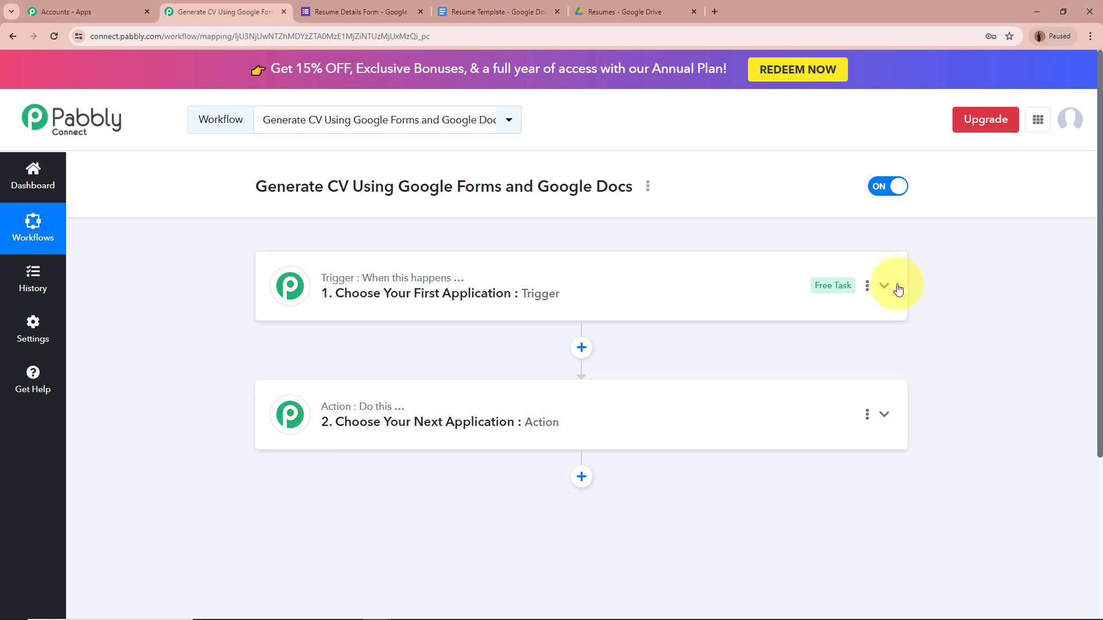
{"action": "left_click", "coordinate": [681, 371]}
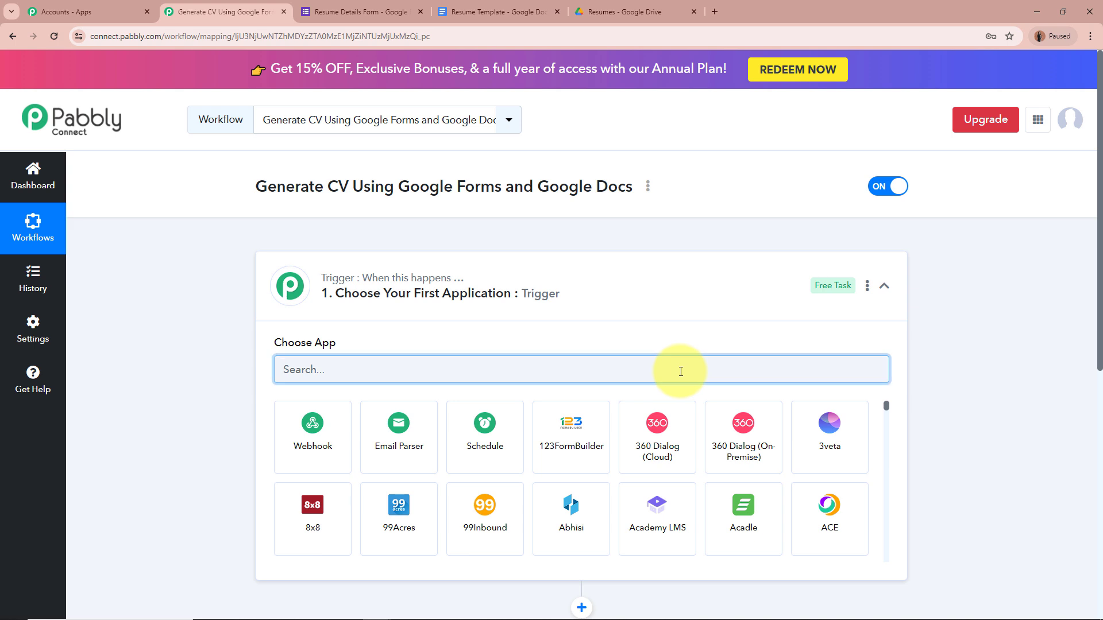
{"action": "type", "text": "G"}
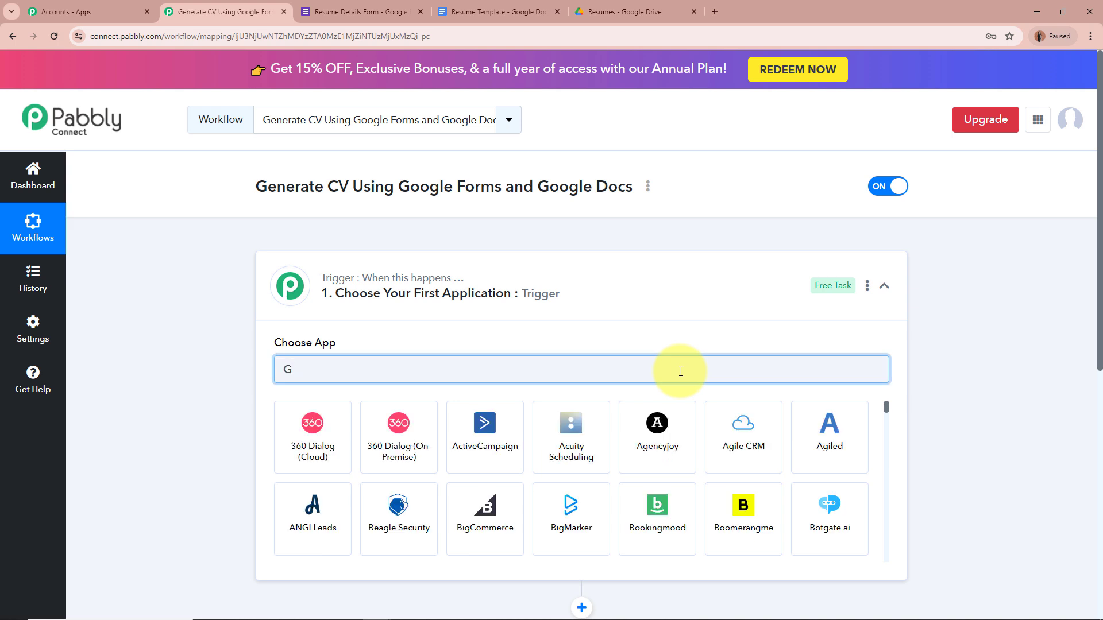
{"action": "type", "text": "oogle"}
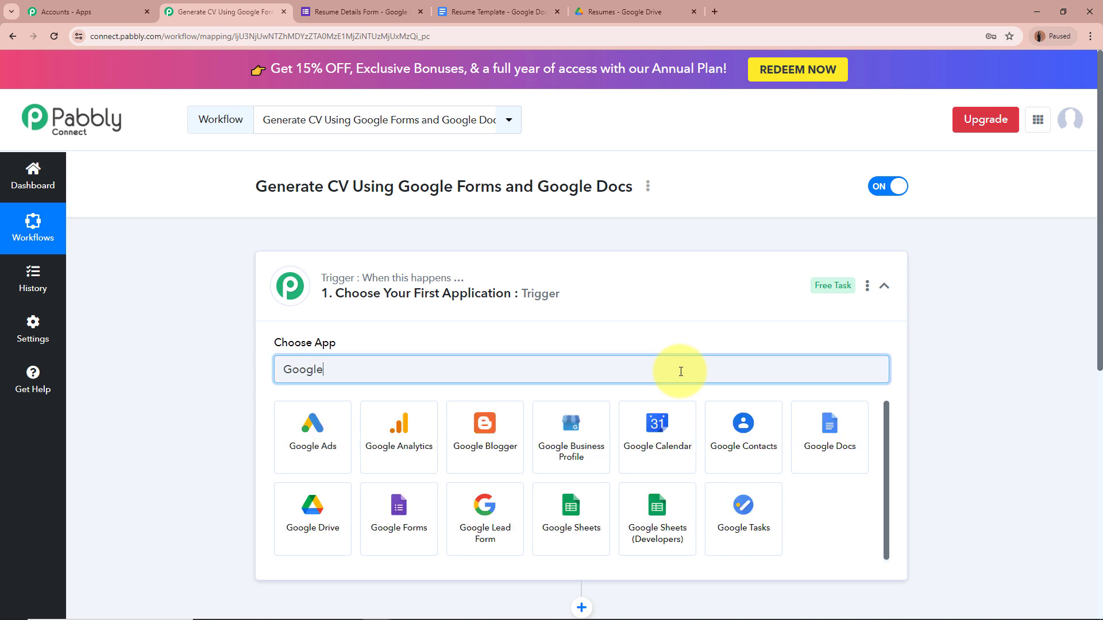
{"action": "left_click", "coordinate": [438, 509]}
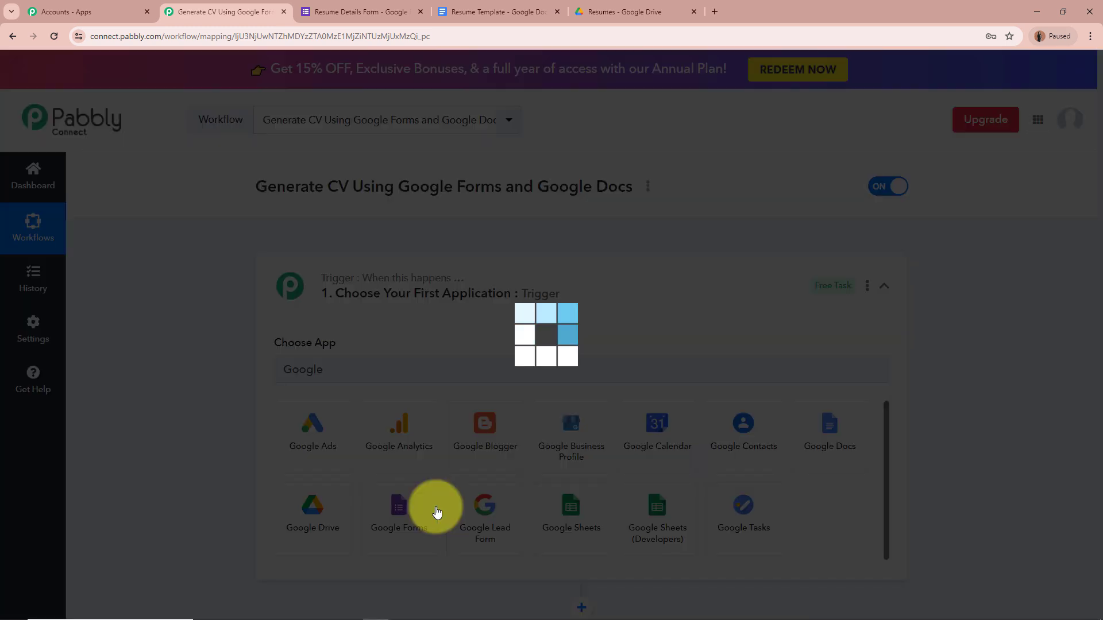
{"action": "left_click", "coordinate": [438, 431]}
{"action": "left_click", "coordinate": [320, 492]}
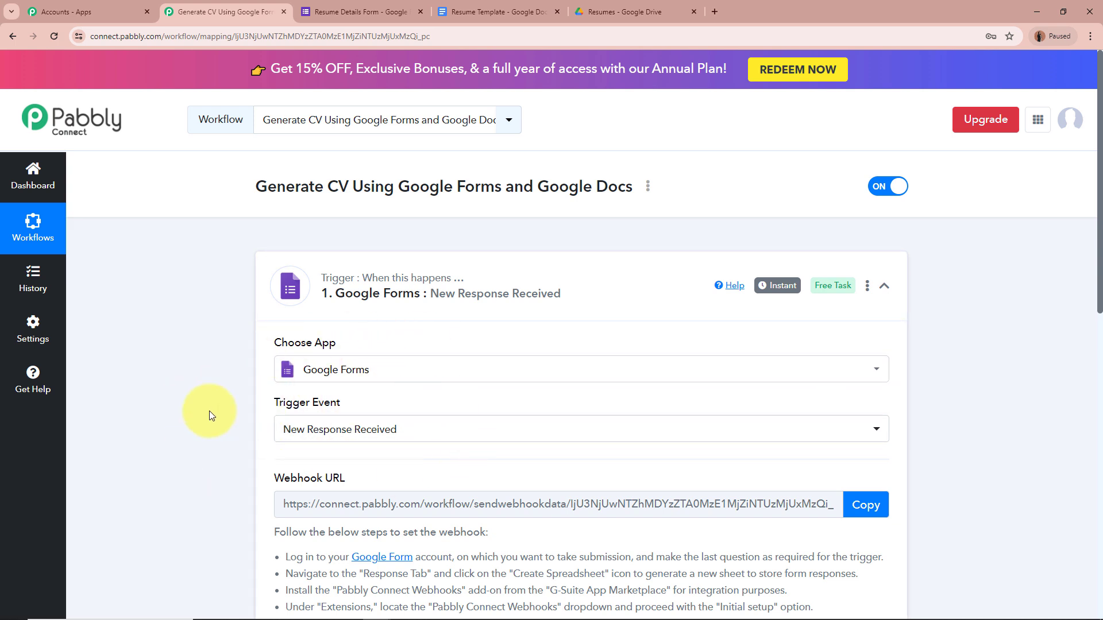
Look through the Resume Details Form's questions, then return to the Generate CV workflow.
{"action": "left_click", "coordinate": [353, 12]}
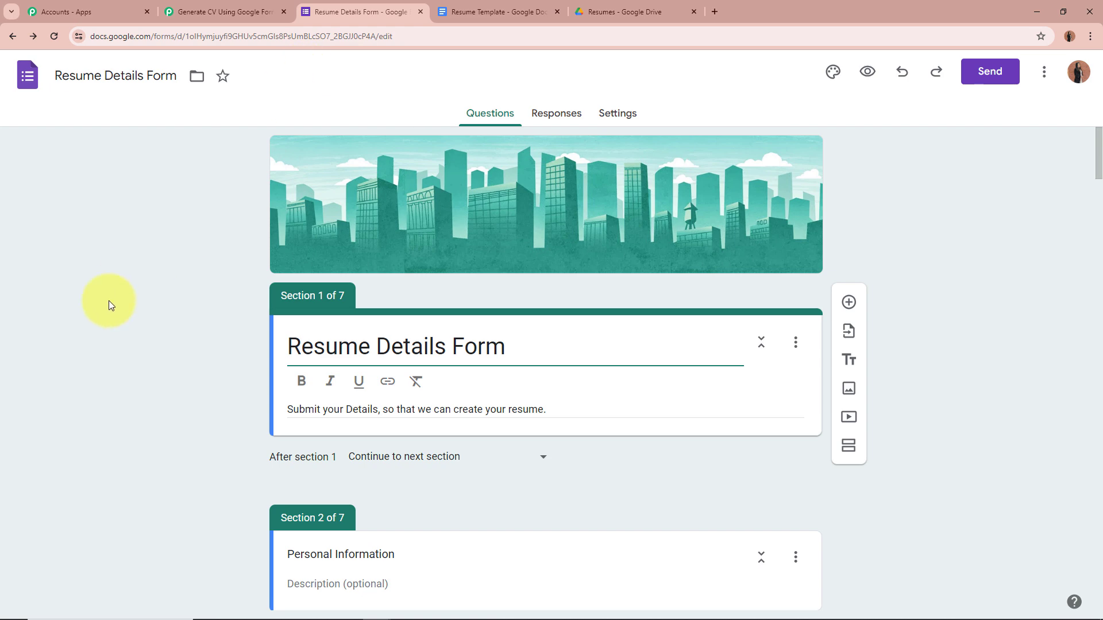
{"action": "scroll", "coordinate": [153, 301], "scroll_direction": "down", "scroll_amount": 5}
{"action": "scroll", "coordinate": [150, 297], "scroll_direction": "down", "scroll_amount": 20}
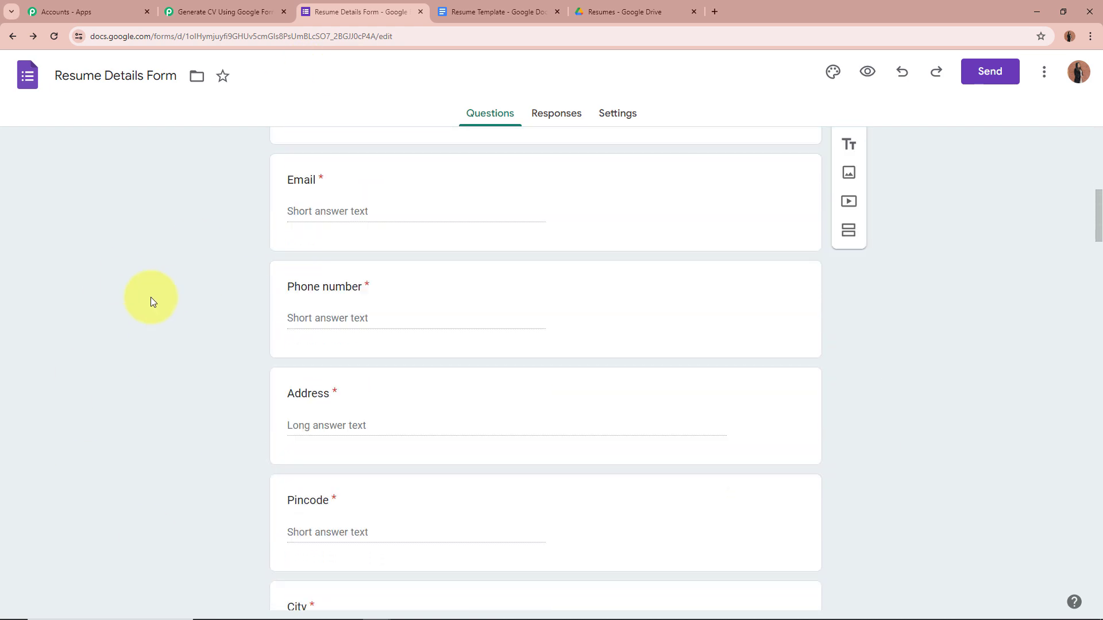
{"action": "scroll", "coordinate": [193, 322], "scroll_direction": "down", "scroll_amount": 20}
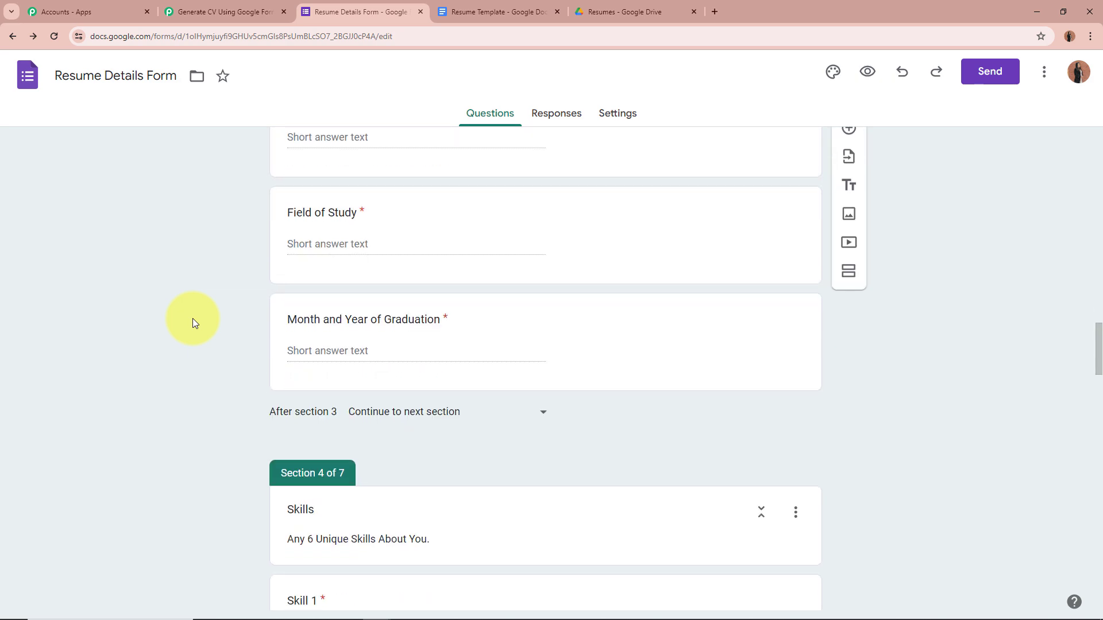
{"action": "scroll", "coordinate": [193, 317], "scroll_direction": "down", "scroll_amount": 4}
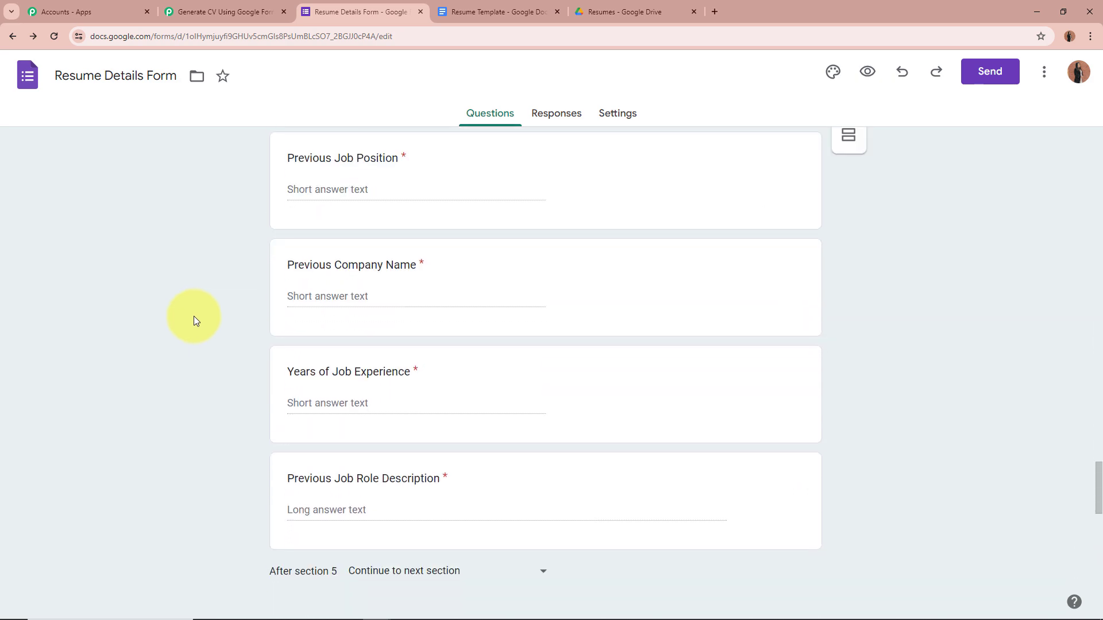
{"action": "scroll", "coordinate": [194, 316], "scroll_direction": "up", "scroll_amount": 20}
{"action": "scroll", "coordinate": [194, 316], "scroll_direction": "up", "scroll_amount": 20}
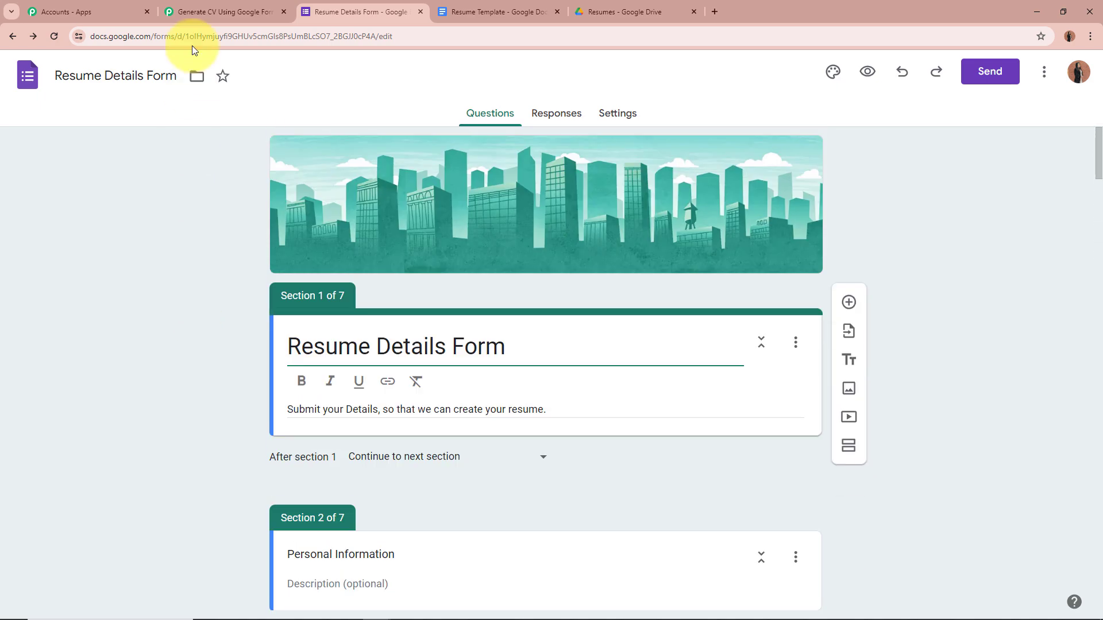
{"action": "left_click", "coordinate": [201, 11]}
{"action": "scroll", "coordinate": [157, 251], "scroll_direction": "down", "scroll_amount": 6}
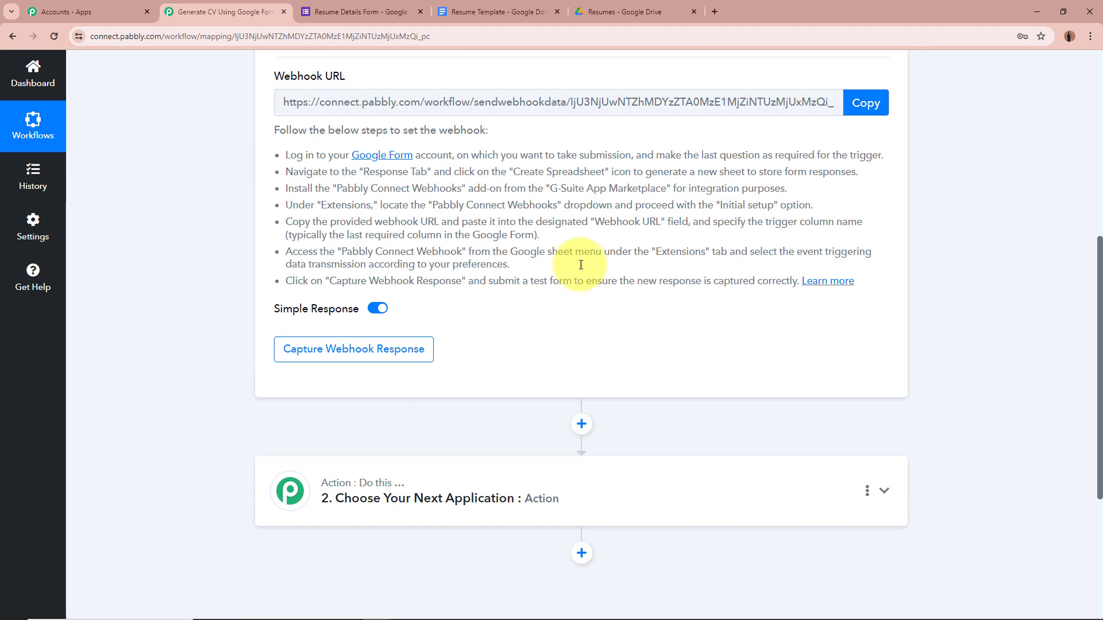
Copy the Google Forms trigger's webhook URL and switch back to the Resume Details Form.
{"action": "scroll", "coordinate": [192, 253], "scroll_direction": "up", "scroll_amount": 2}
{"action": "scroll", "coordinate": [190, 248], "scroll_direction": "up", "scroll_amount": 5}
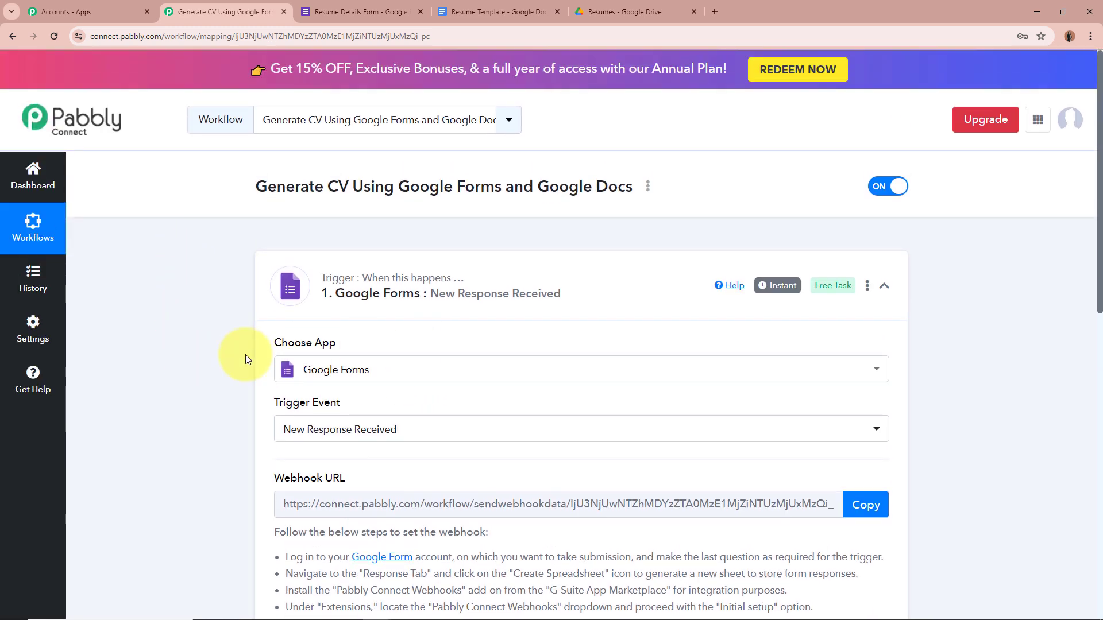
{"action": "scroll", "coordinate": [246, 411], "scroll_direction": "down", "scroll_amount": 3}
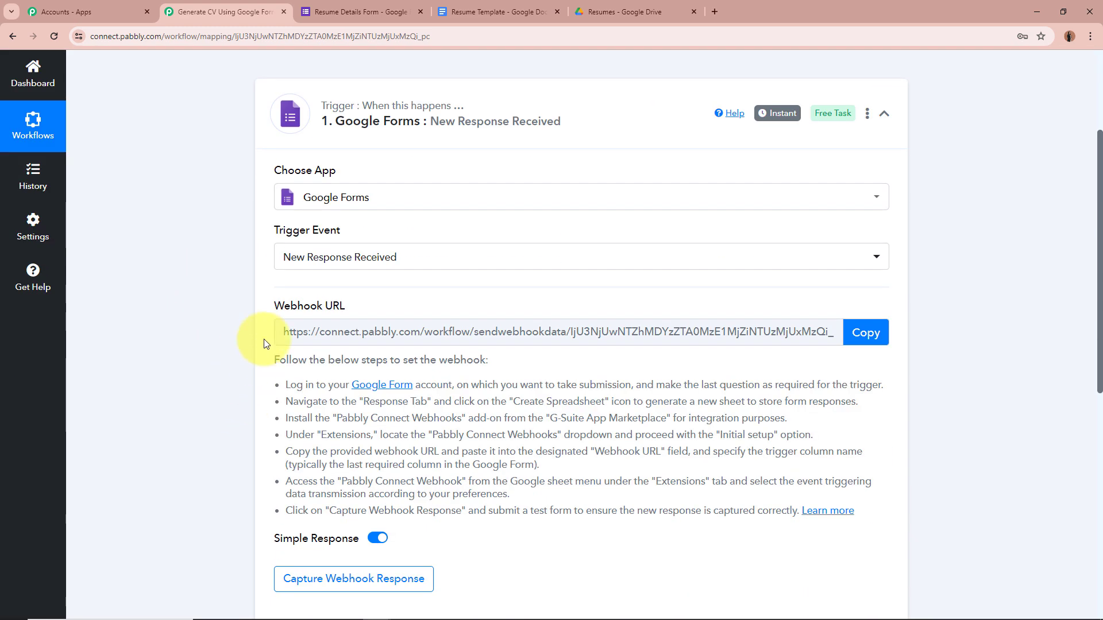
{"action": "triple_click", "coordinate": [326, 306]}
{"action": "left_click", "coordinate": [206, 309]}
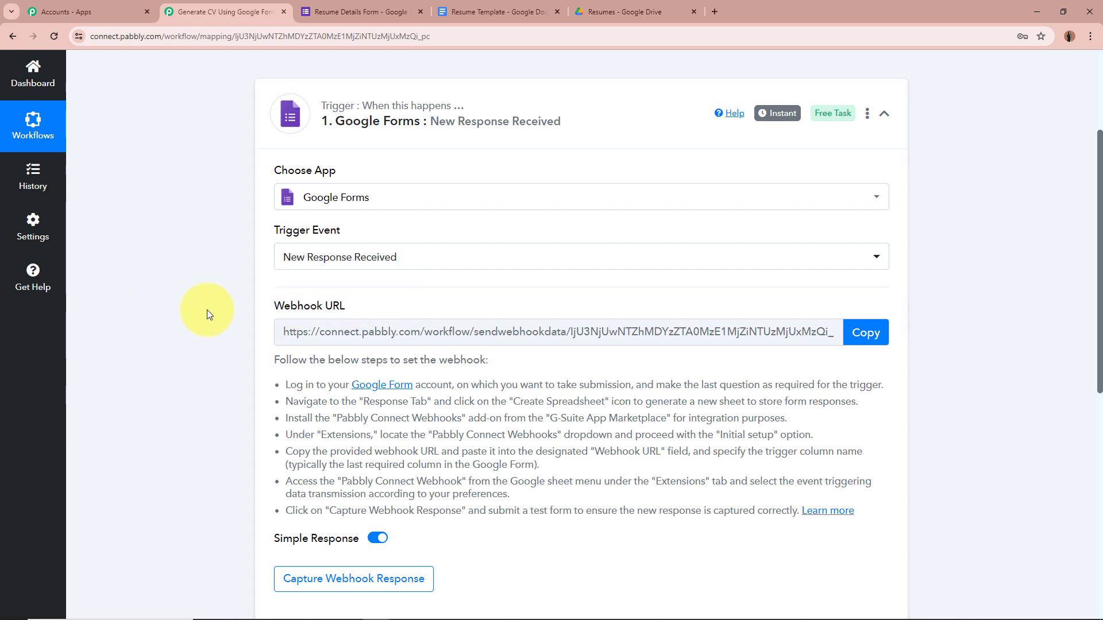
{"action": "left_click_drag", "start_coordinate": [280, 360], "coordinate": [712, 542]}
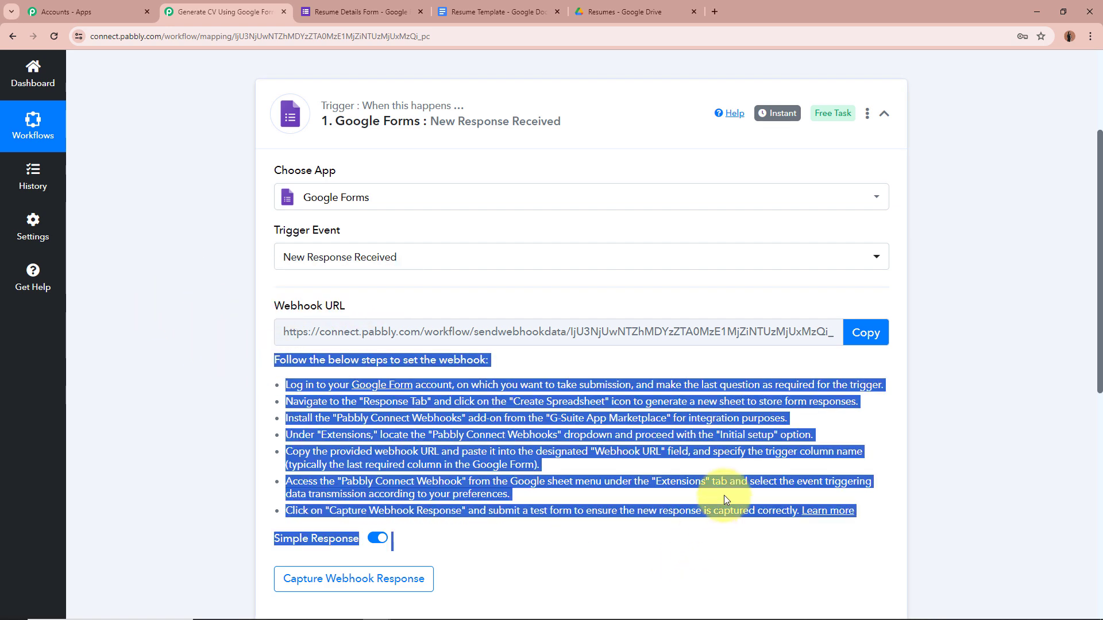
{"action": "left_click", "coordinate": [714, 431]}
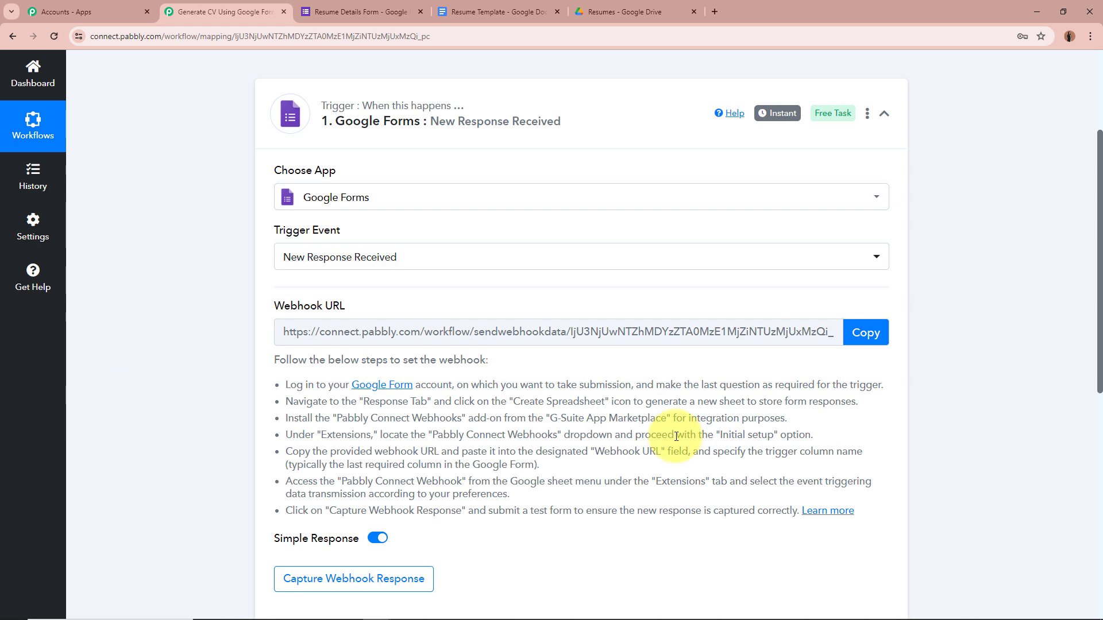
{"action": "left_click", "coordinate": [866, 332]}
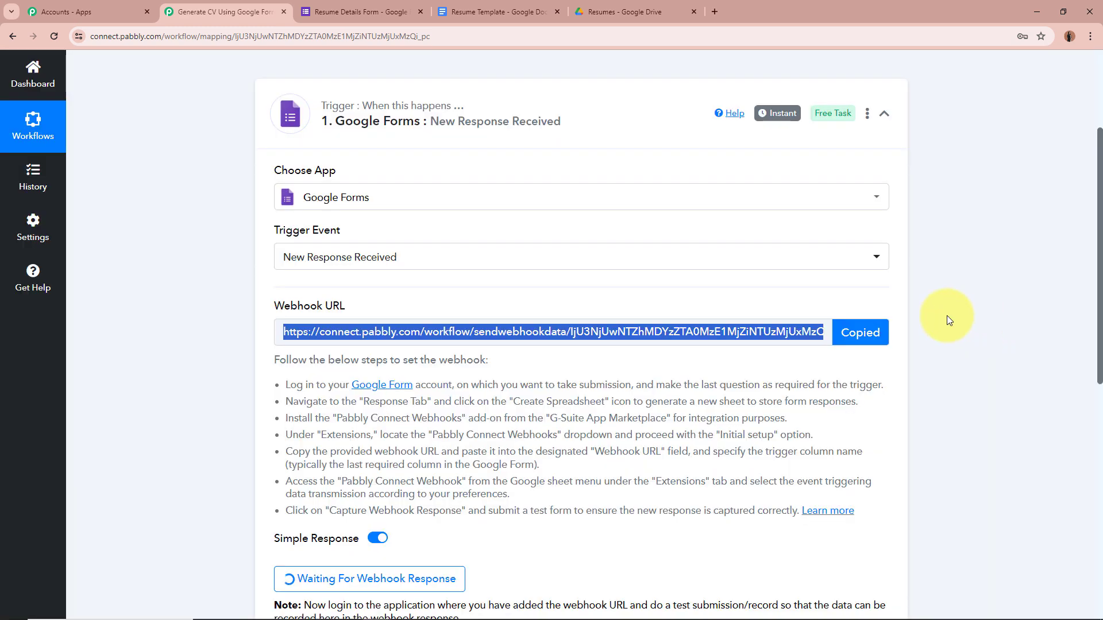
{"action": "left_click", "coordinate": [360, 11]}
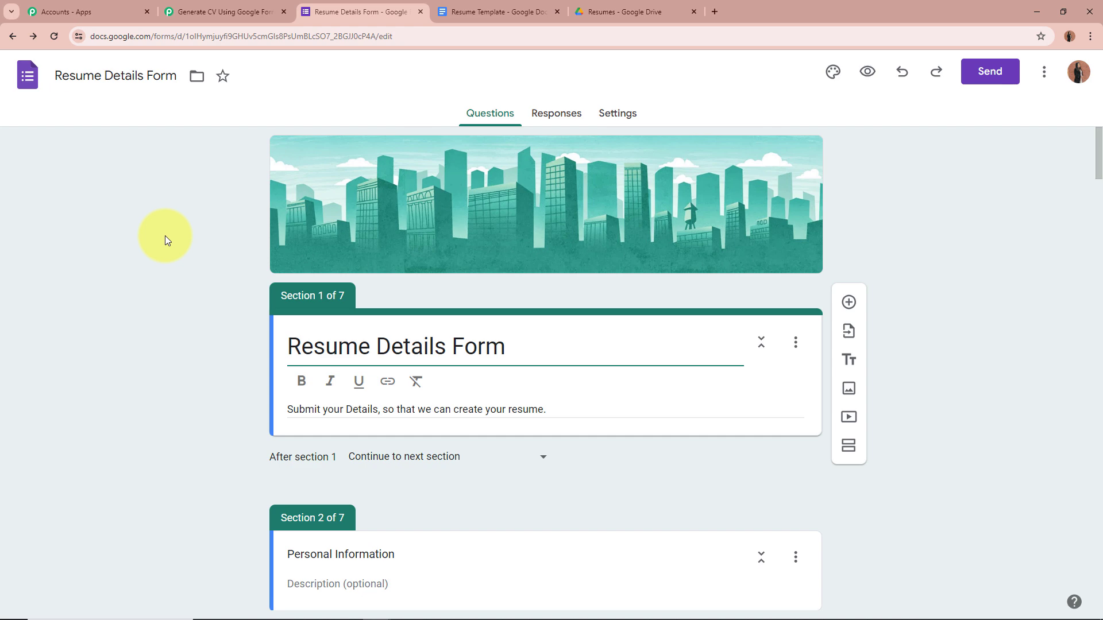
From the Responses view, link responses to a new spreadsheet 'Resume Details Form (Responses)'.
{"action": "left_click", "coordinate": [552, 114]}
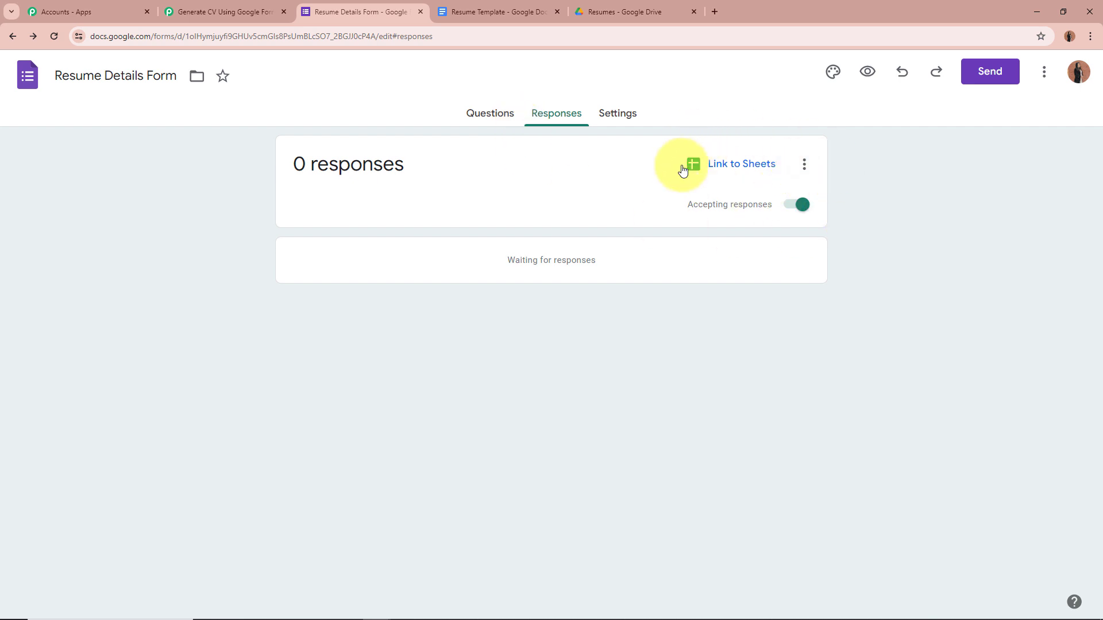
{"action": "left_click", "coordinate": [745, 164]}
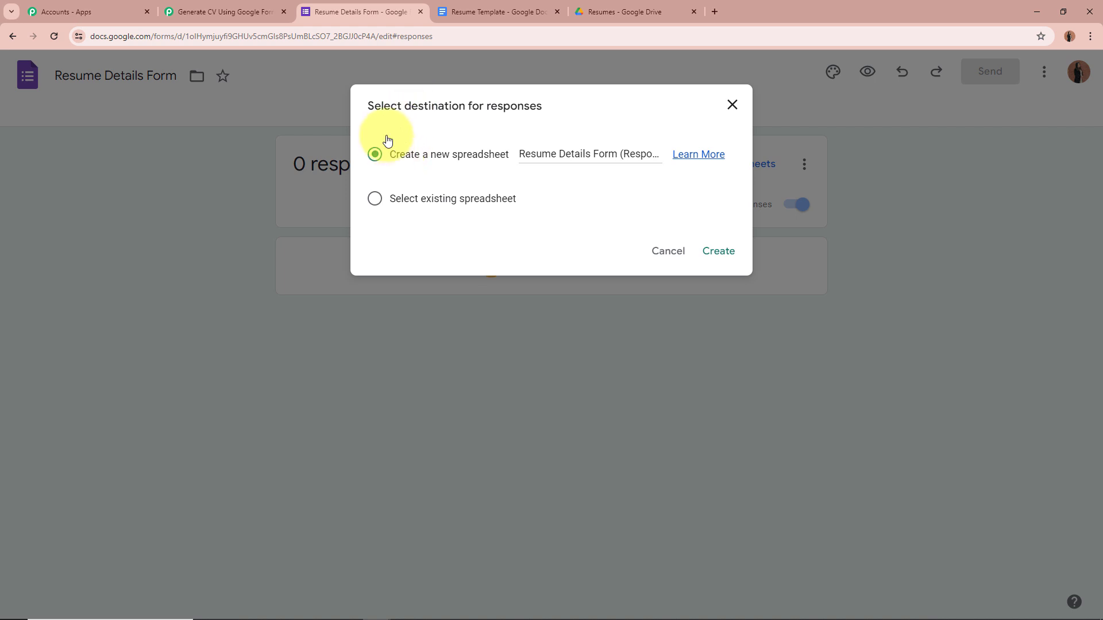
{"action": "left_click_drag", "start_coordinate": [363, 105], "coordinate": [576, 101]}
{"action": "left_click", "coordinate": [577, 102]}
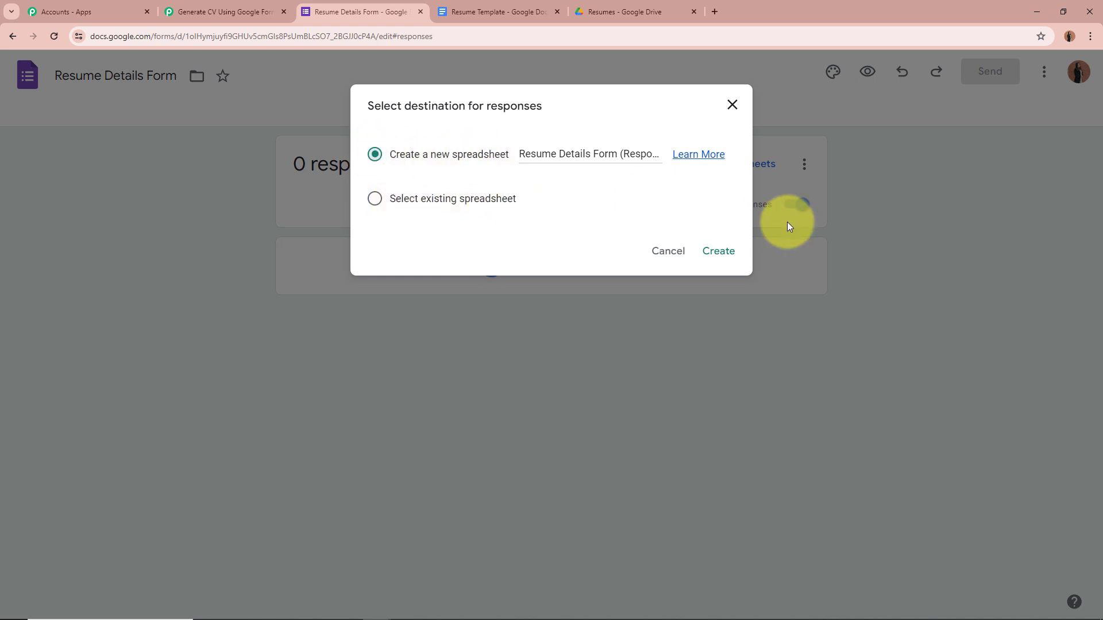
{"action": "left_click", "coordinate": [717, 251]}
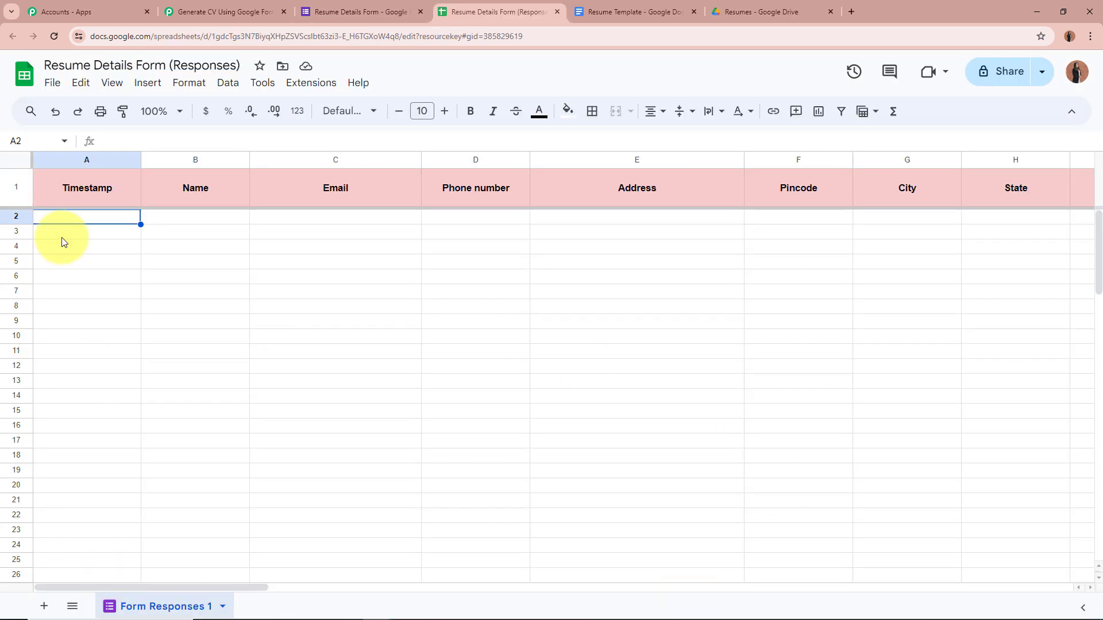
Switch to the Resume Details Form (Responses) spreadsheet and open its Extensions menu.
{"action": "left_click", "coordinate": [364, 11]}
{"action": "left_click", "coordinate": [486, 113]}
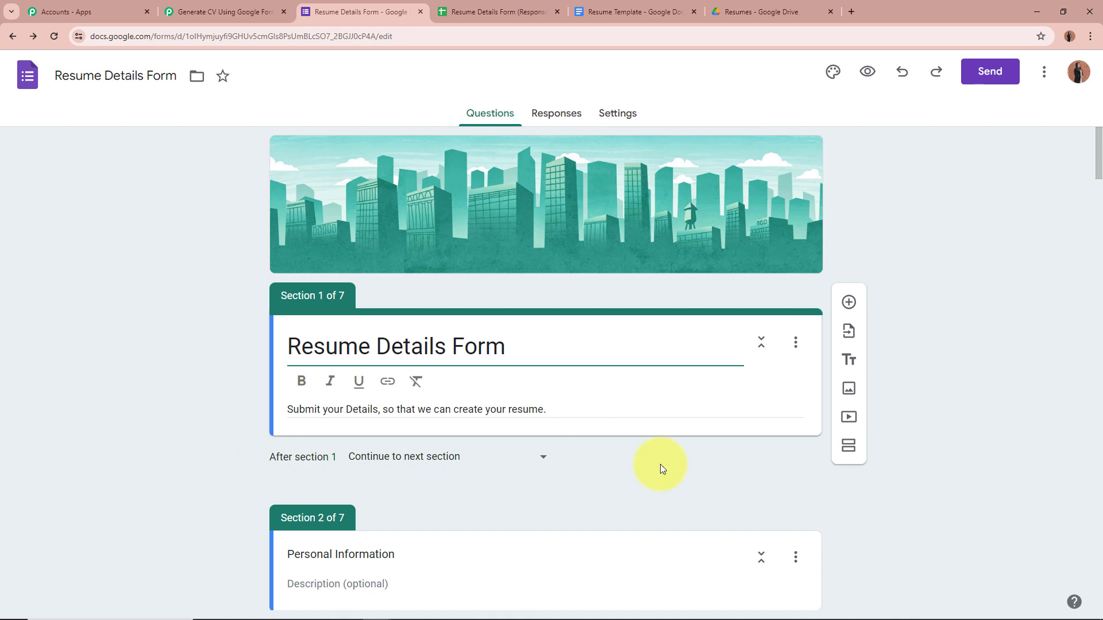
{"action": "left_click", "coordinate": [460, 12]}
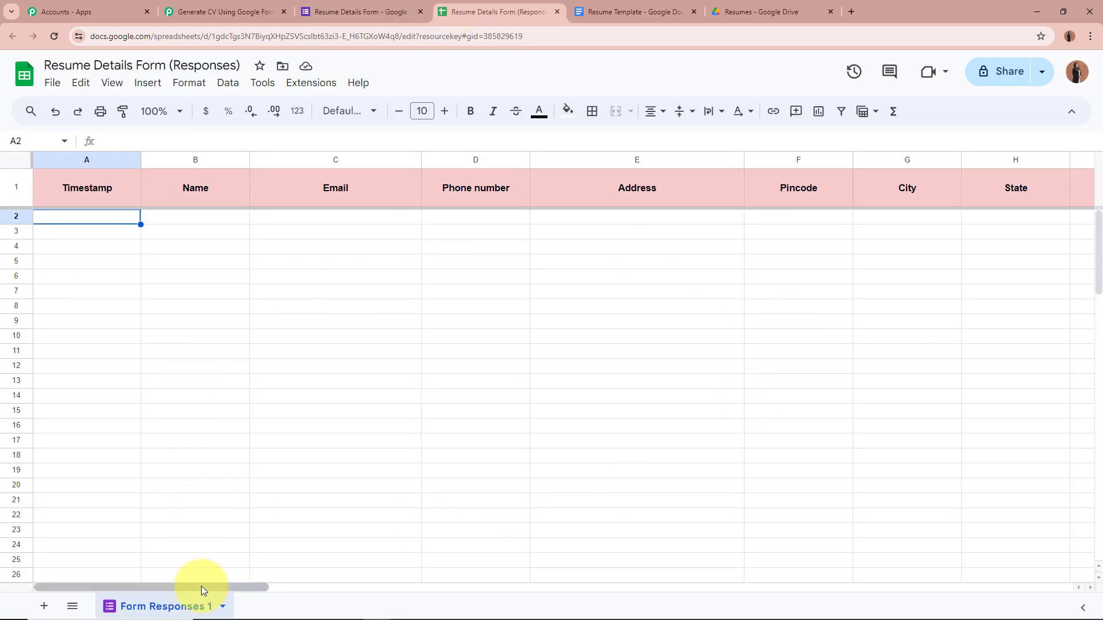
{"action": "left_click_drag", "start_coordinate": [201, 587], "coordinate": [74, 603]}
{"action": "left_click", "coordinate": [321, 357]}
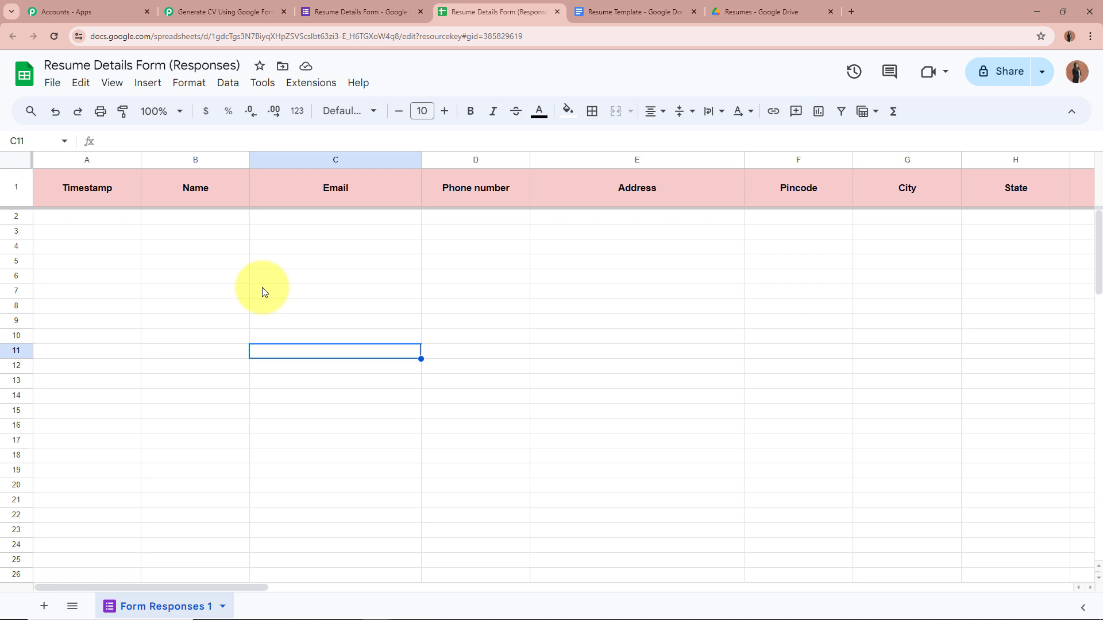
{"action": "left_click", "coordinate": [806, 278]}
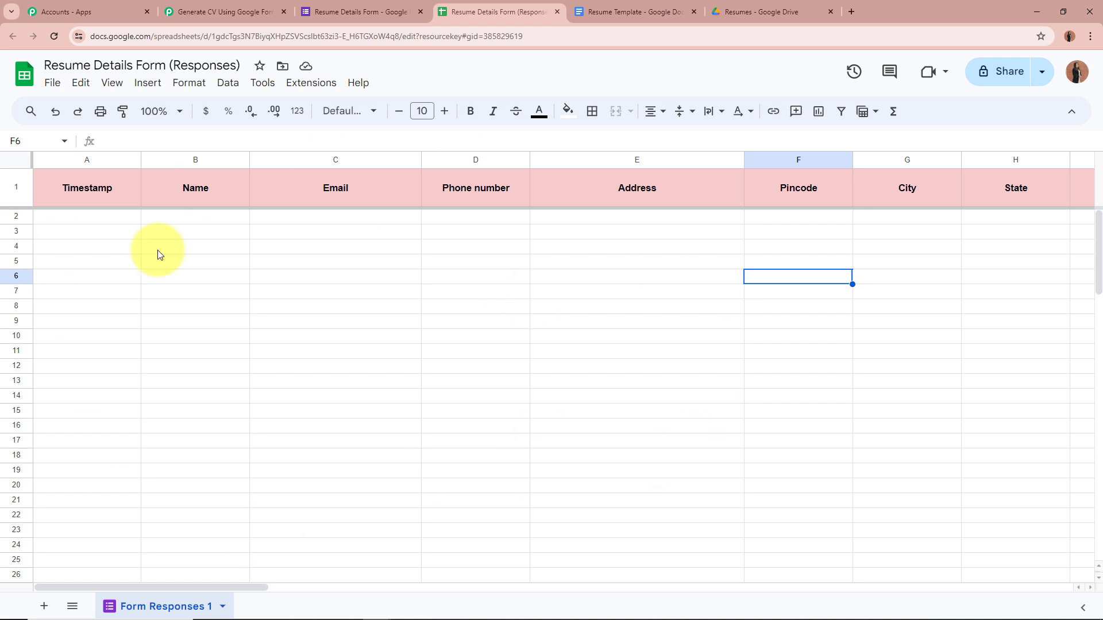
{"action": "left_click", "coordinate": [319, 87]}
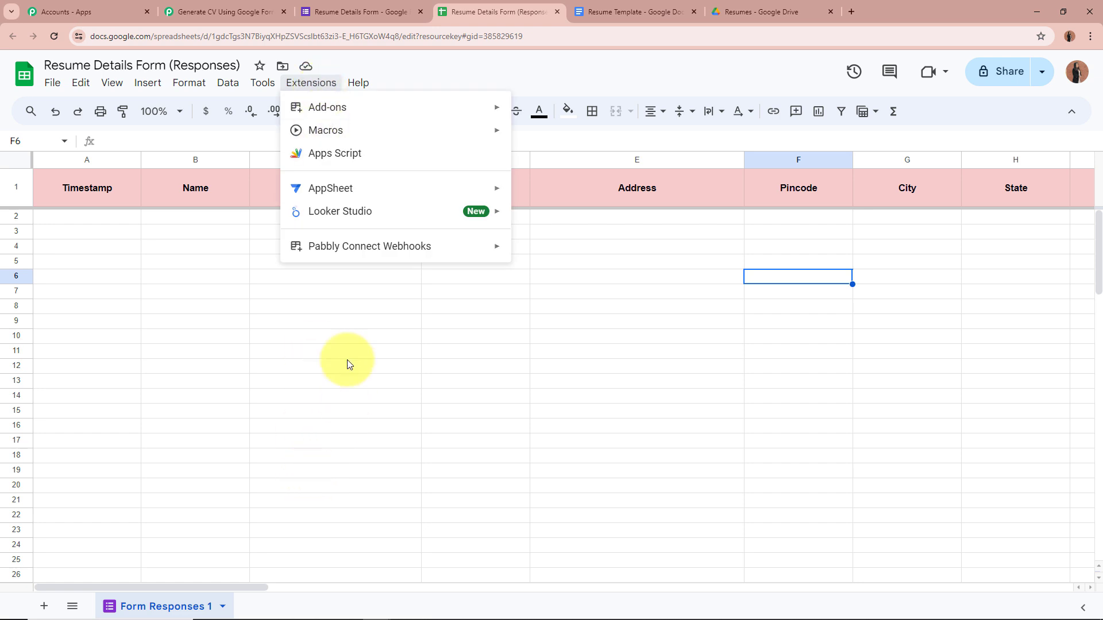
Search the add-on Marketplace for 'Pabbly' and open the installed Pabbly Connect Webhooks card.
{"action": "mouse_move", "coordinate": [343, 115]}
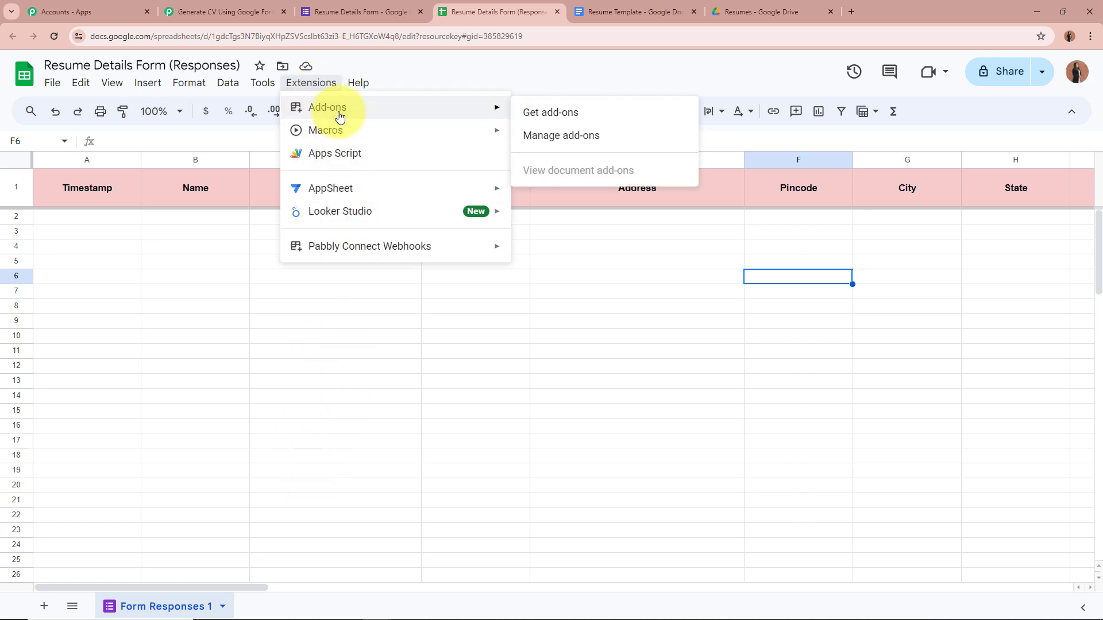
{"action": "left_click", "coordinate": [550, 114]}
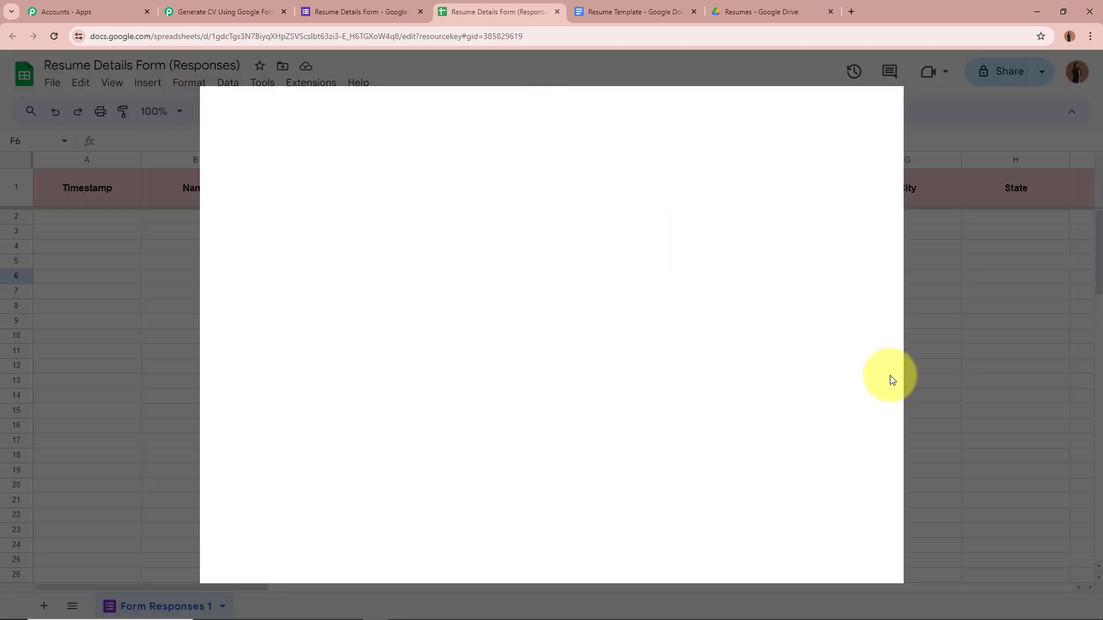
{"action": "left_click", "coordinate": [613, 109]}
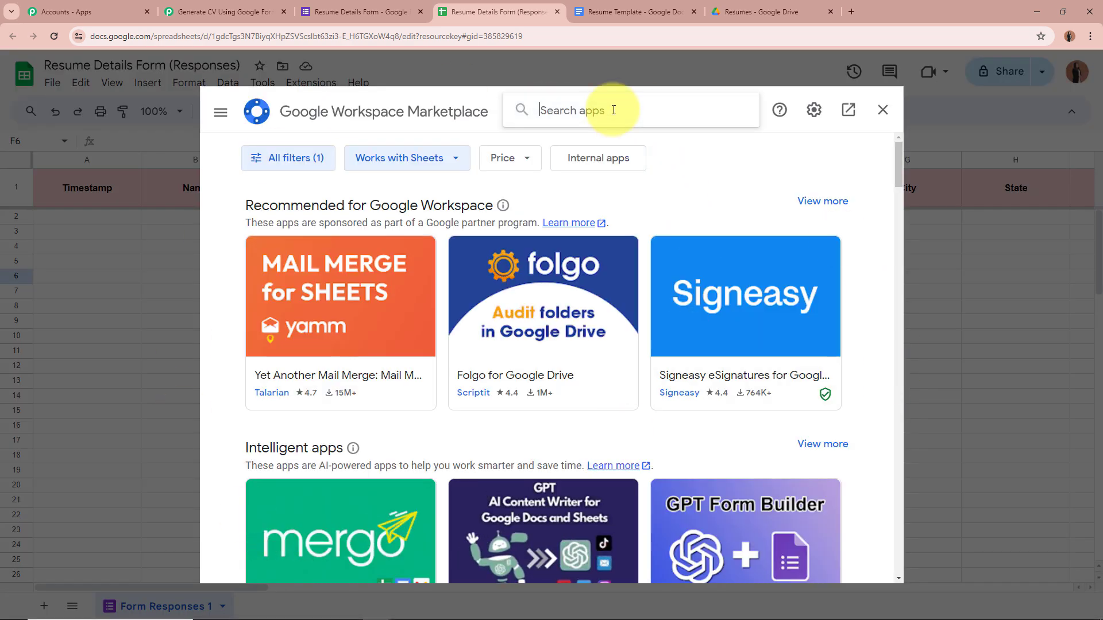
{"action": "type", "text": "Pabbly"}
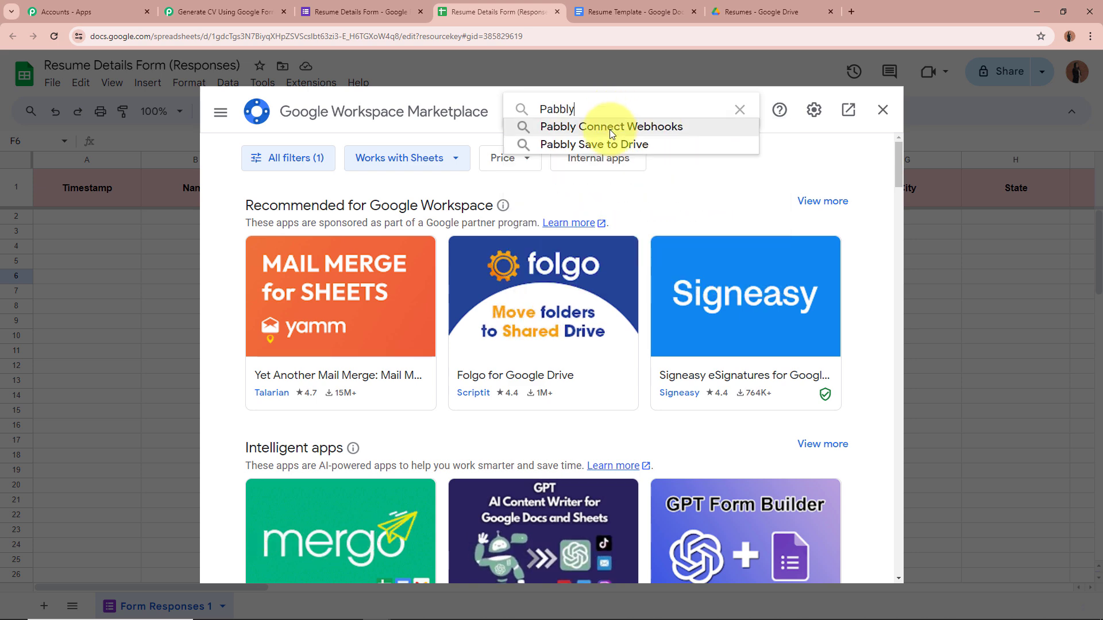
{"action": "left_click", "coordinate": [608, 128]}
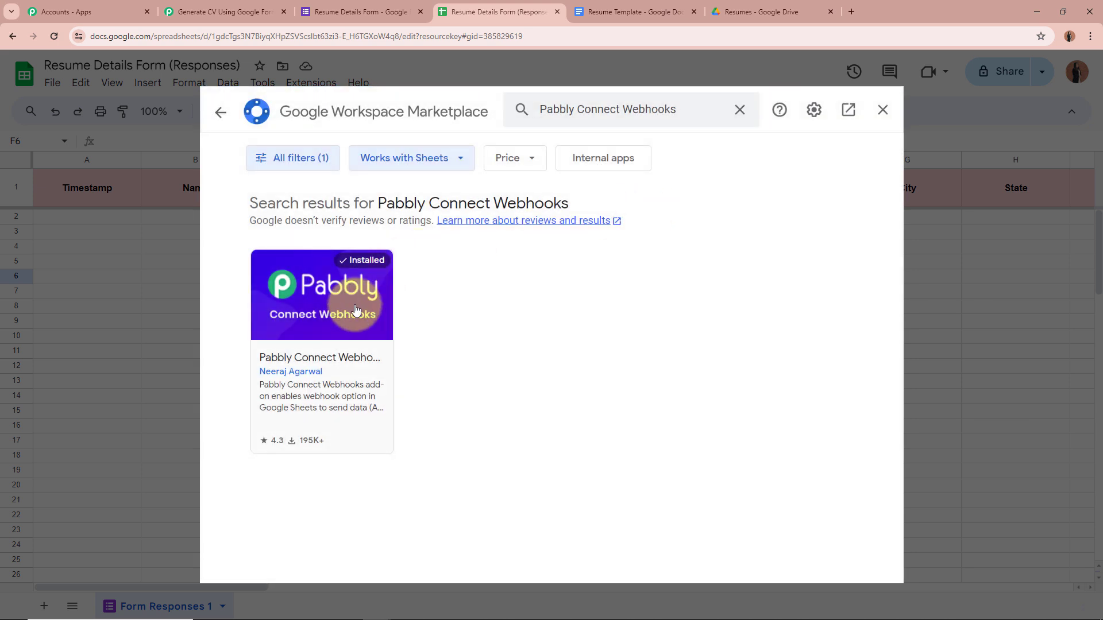
{"action": "left_click", "coordinate": [356, 310]}
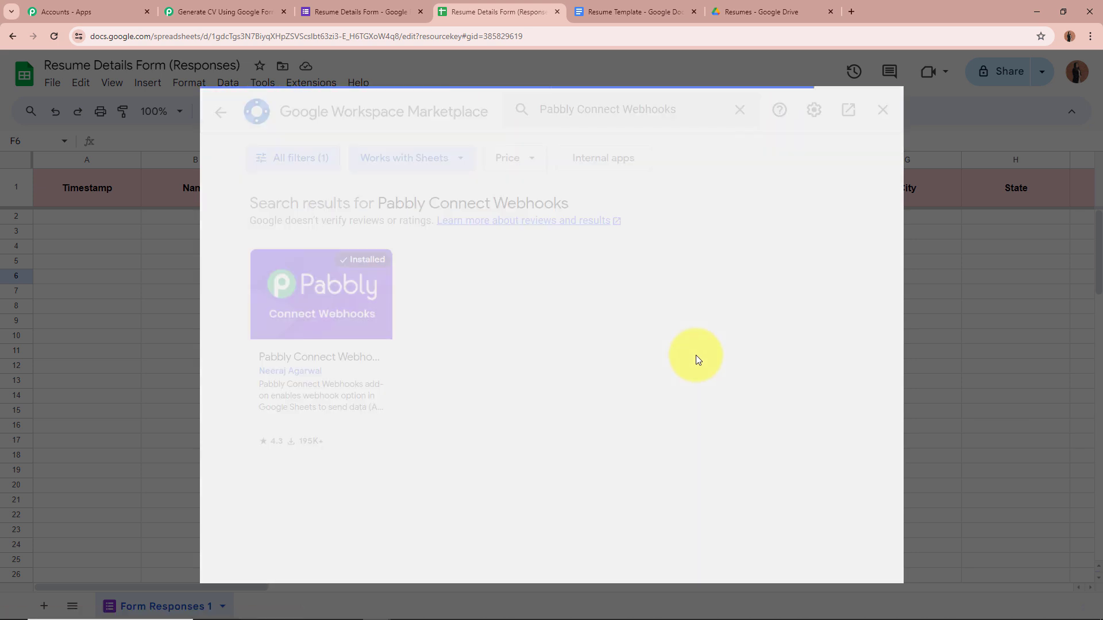
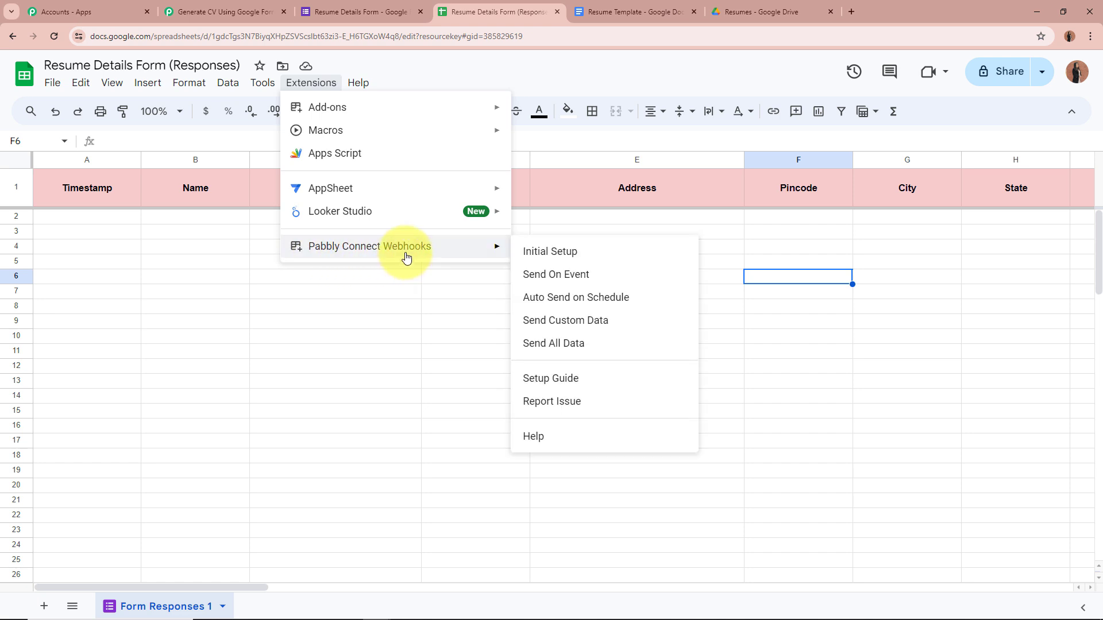
In the add-on's initial setup, enter the Pabbly webhook URL and trigger column AC.
{"action": "left_click", "coordinate": [568, 257]}
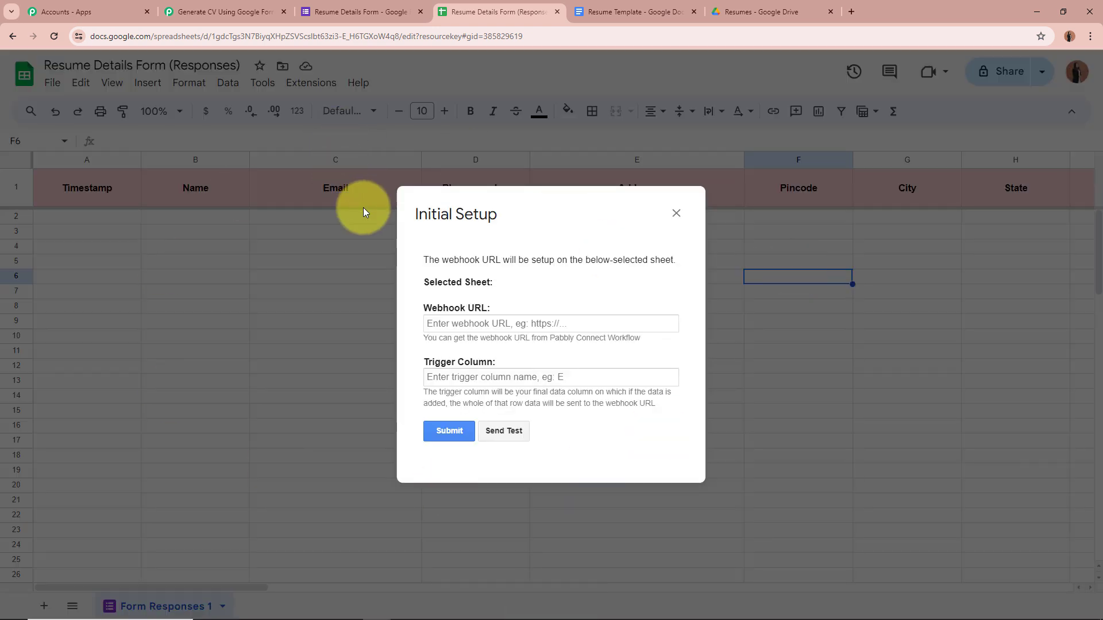
{"action": "left_click_drag", "start_coordinate": [425, 309], "coordinate": [492, 308]}
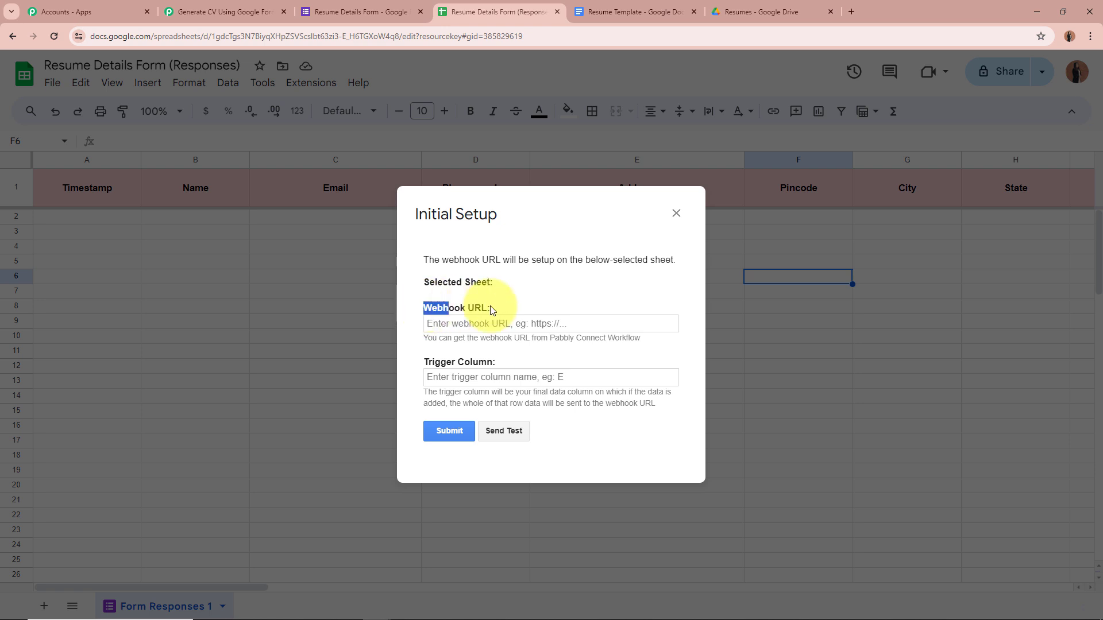
{"action": "left_click", "coordinate": [510, 342]}
{"action": "left_click", "coordinate": [469, 326]}
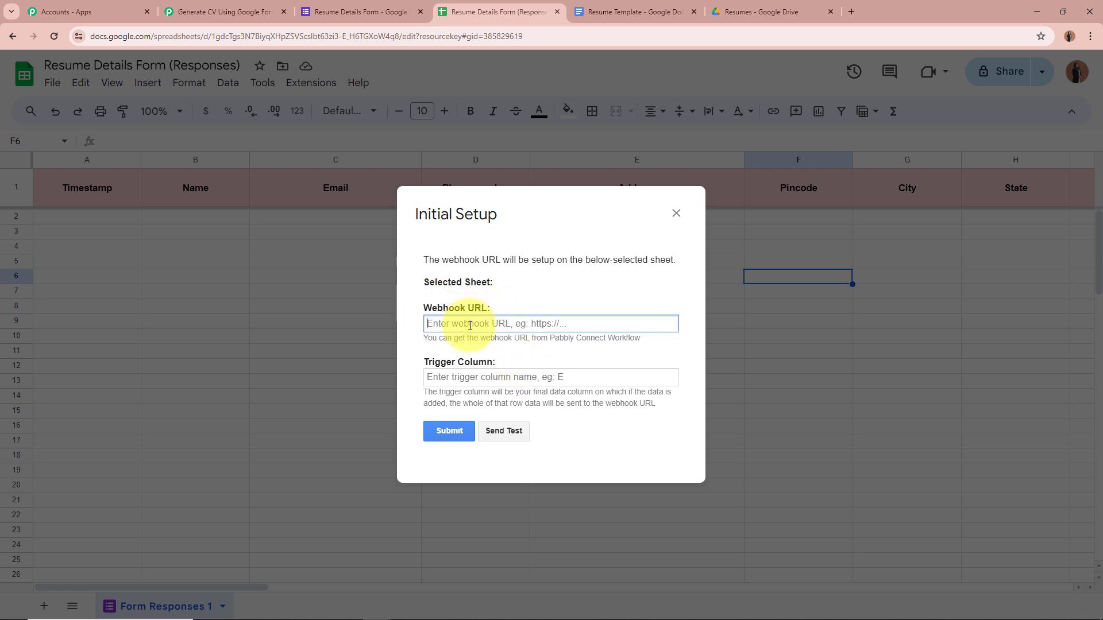
{"action": "key", "text": "ctrl+v"}
{"action": "key", "text": "ctrl+v"}
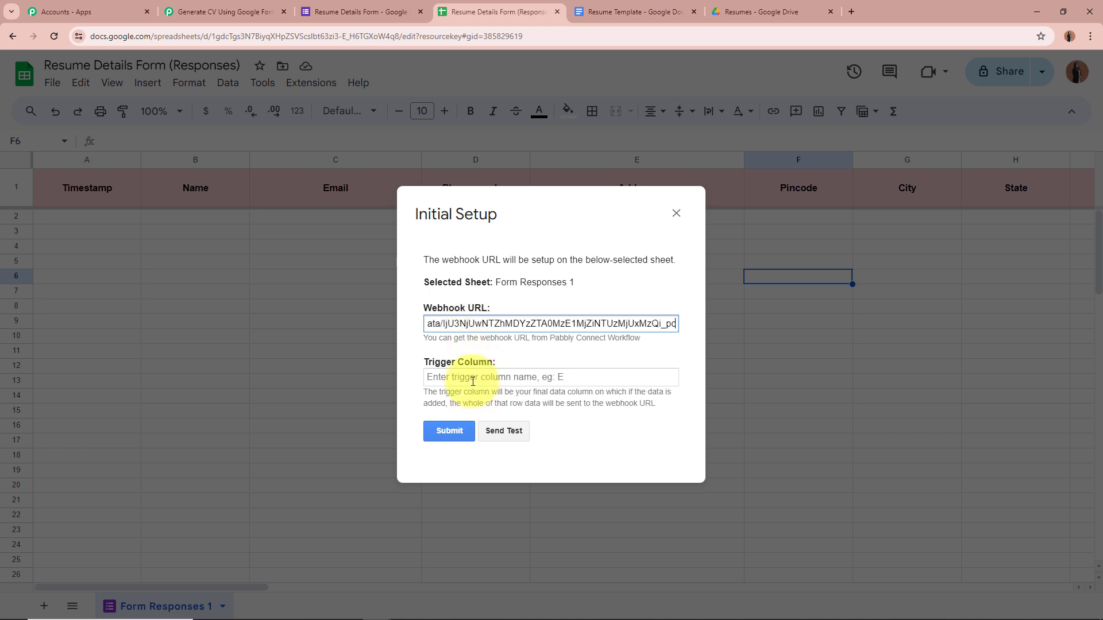
{"action": "left_click", "coordinate": [497, 378]}
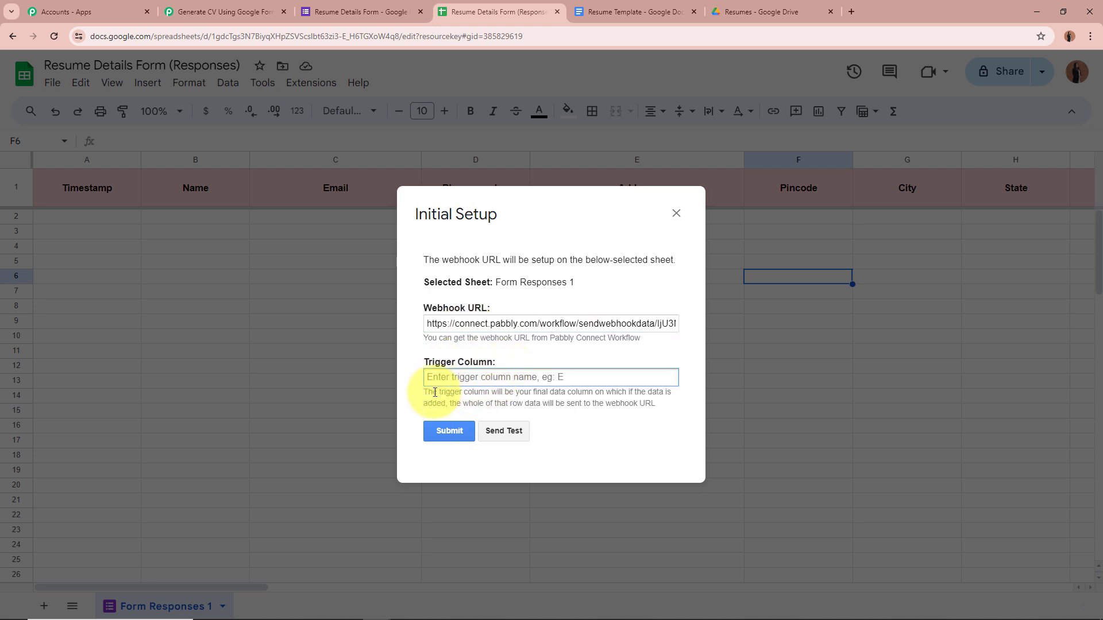
{"action": "left_click_drag", "start_coordinate": [428, 392], "coordinate": [660, 392]}
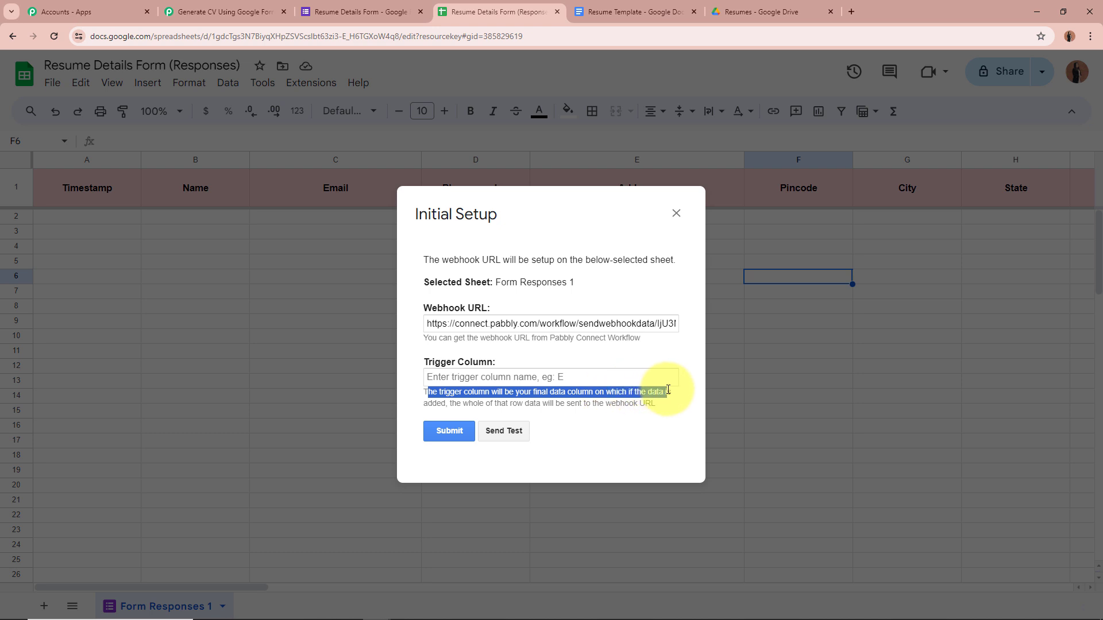
{"action": "left_click", "coordinate": [475, 379]}
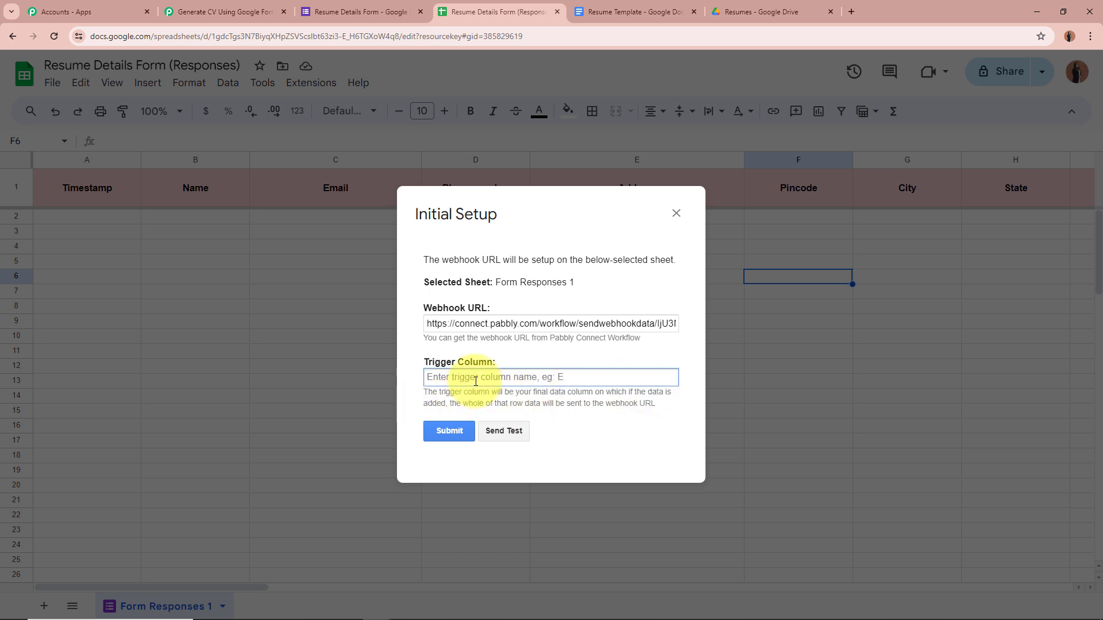
{"action": "type", "text": "AC"}
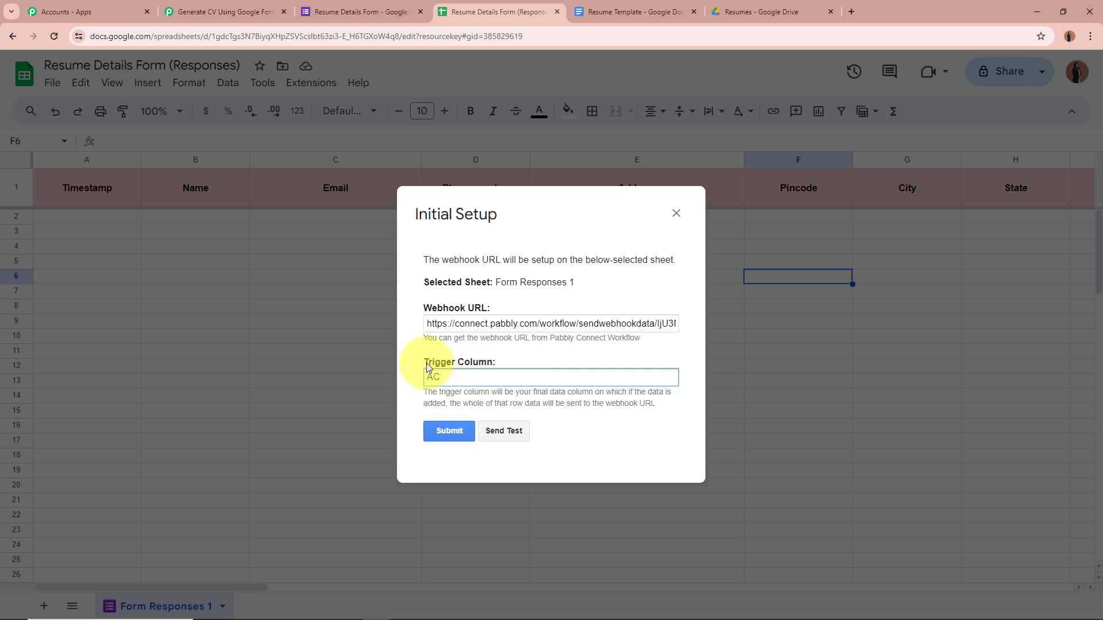
Submit the webhook setup, confirm the success message, and close the setup window.
{"action": "left_click", "coordinate": [451, 427]}
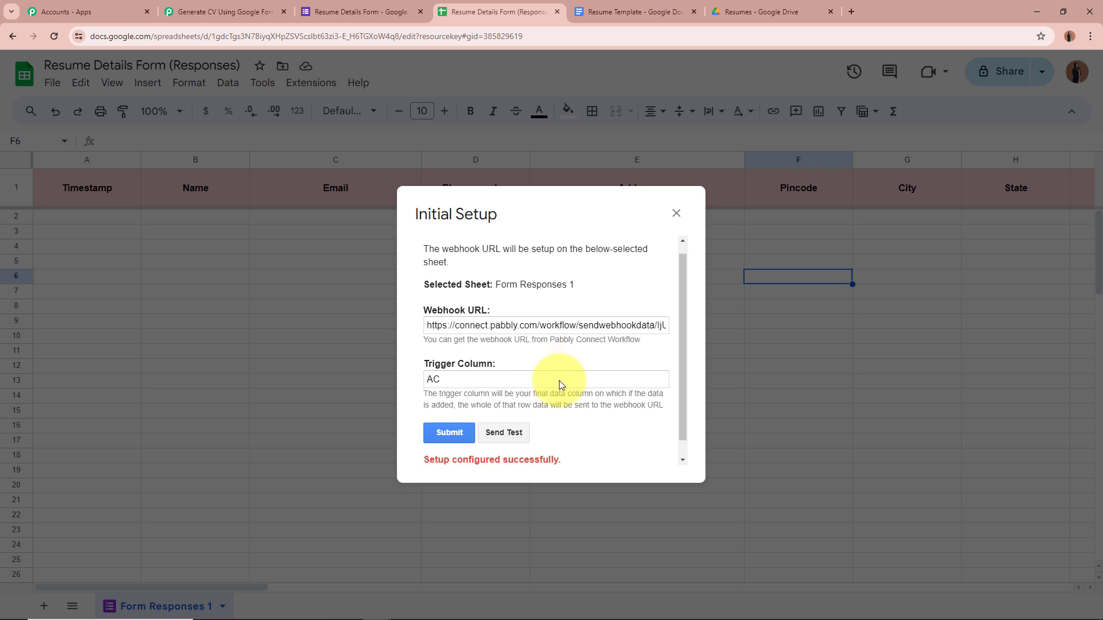
{"action": "scroll", "coordinate": [559, 381], "scroll_direction": "down", "scroll_amount": 1}
{"action": "left_click_drag", "start_coordinate": [429, 441], "coordinate": [593, 445]}
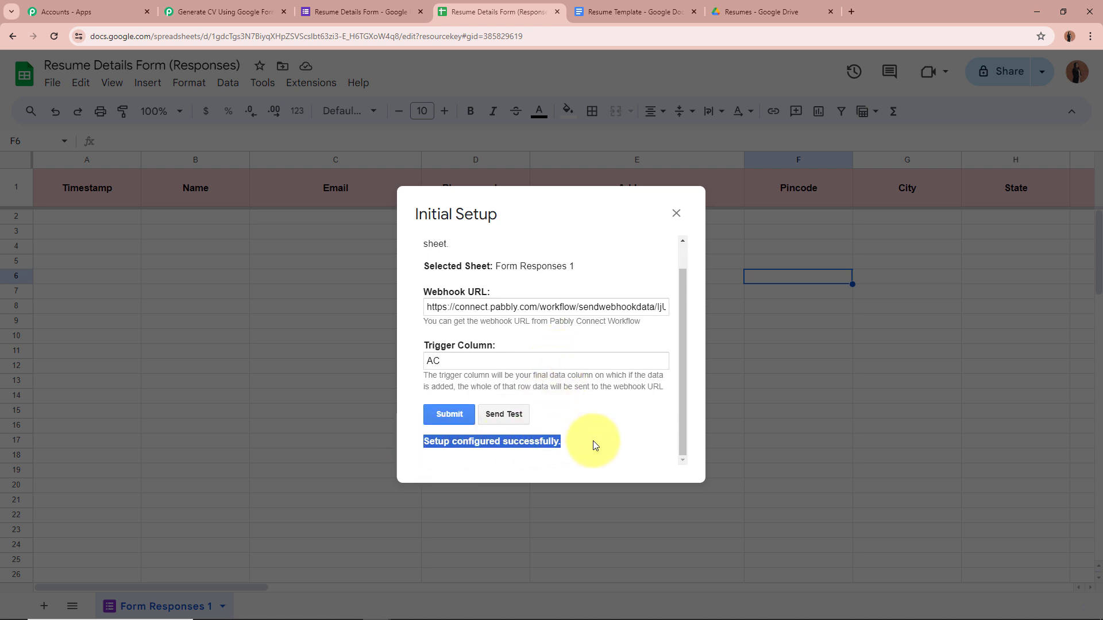
{"action": "left_click", "coordinate": [595, 445]}
{"action": "left_click", "coordinate": [676, 213]}
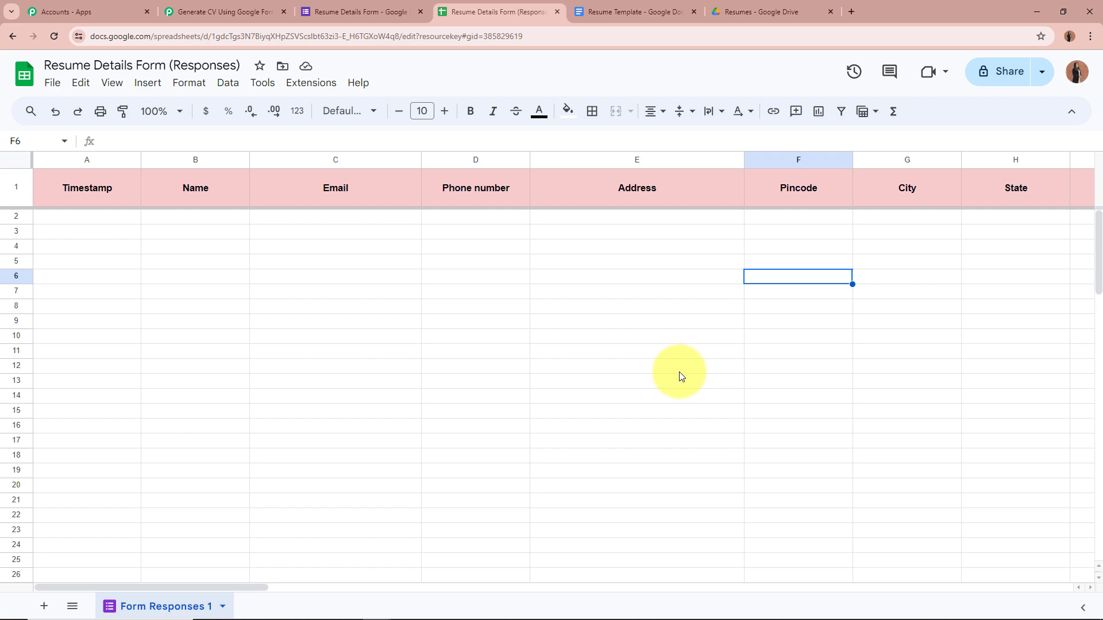
Check that column AC (Summary) is the last data column in the responses sheet.
{"action": "left_click_drag", "start_coordinate": [147, 585], "coordinate": [800, 521]}
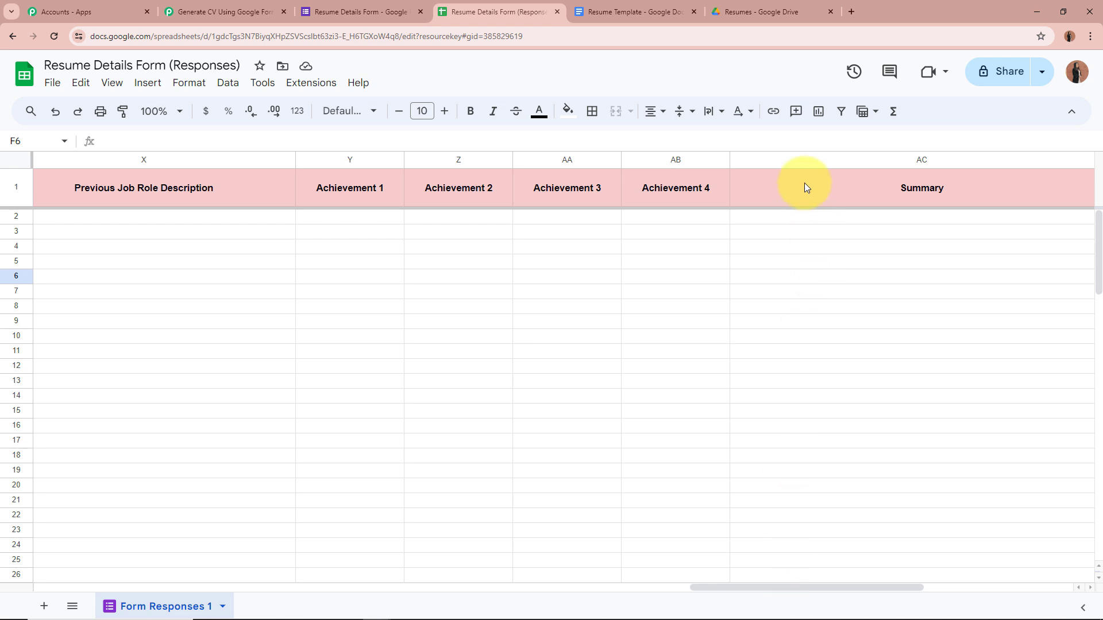
{"action": "left_click", "coordinate": [808, 159]}
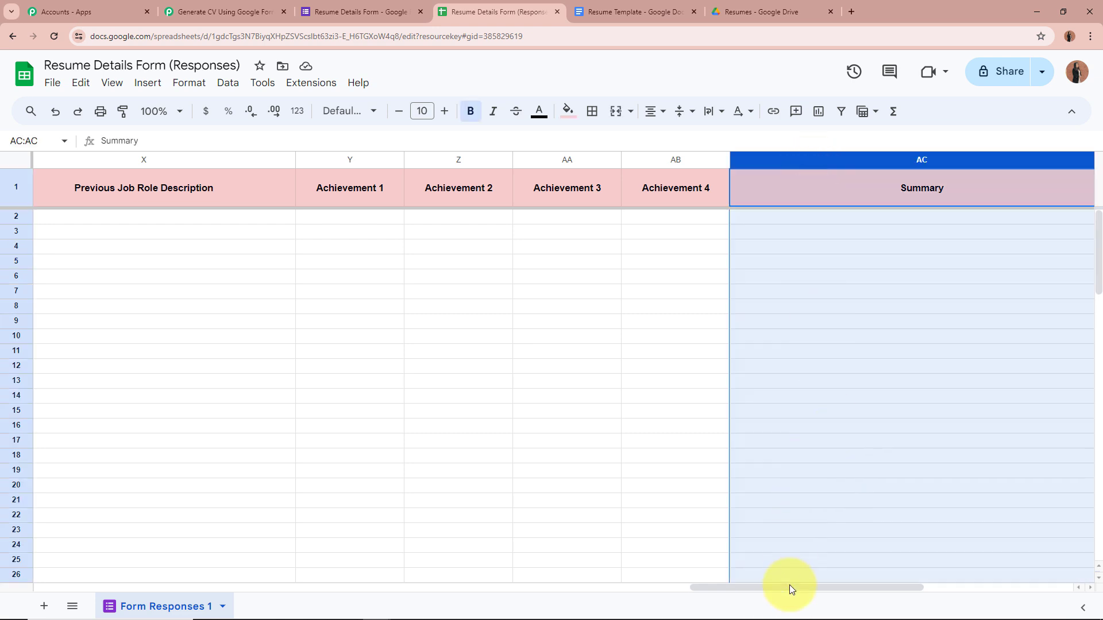
{"action": "left_click_drag", "start_coordinate": [790, 585], "coordinate": [774, 586]}
{"action": "left_click", "coordinate": [931, 261]}
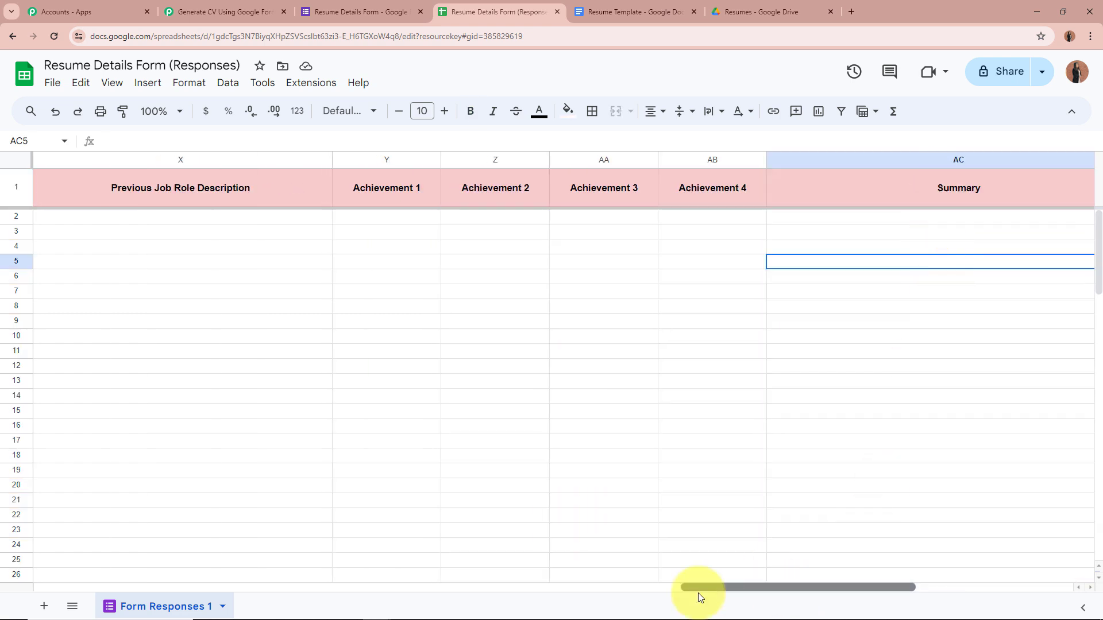
{"action": "left_click_drag", "start_coordinate": [698, 588], "coordinate": [1, 616]}
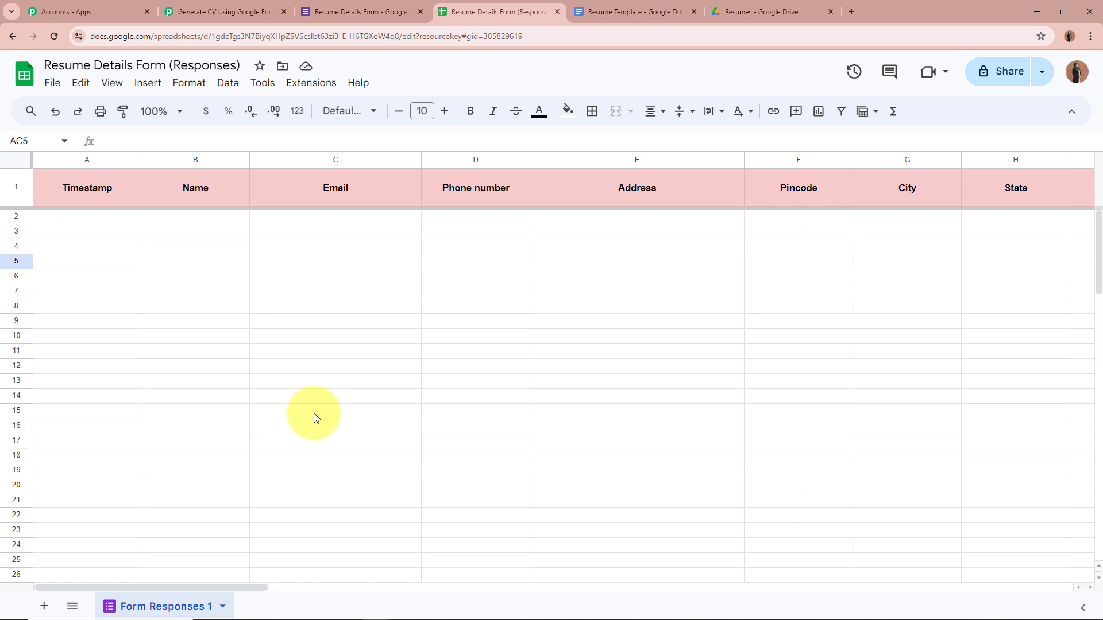
Enable Pabbly Connect Webhooks' Send On Event, verify its check mark, and return to the Pabbly workflow.
{"action": "left_click", "coordinate": [319, 84]}
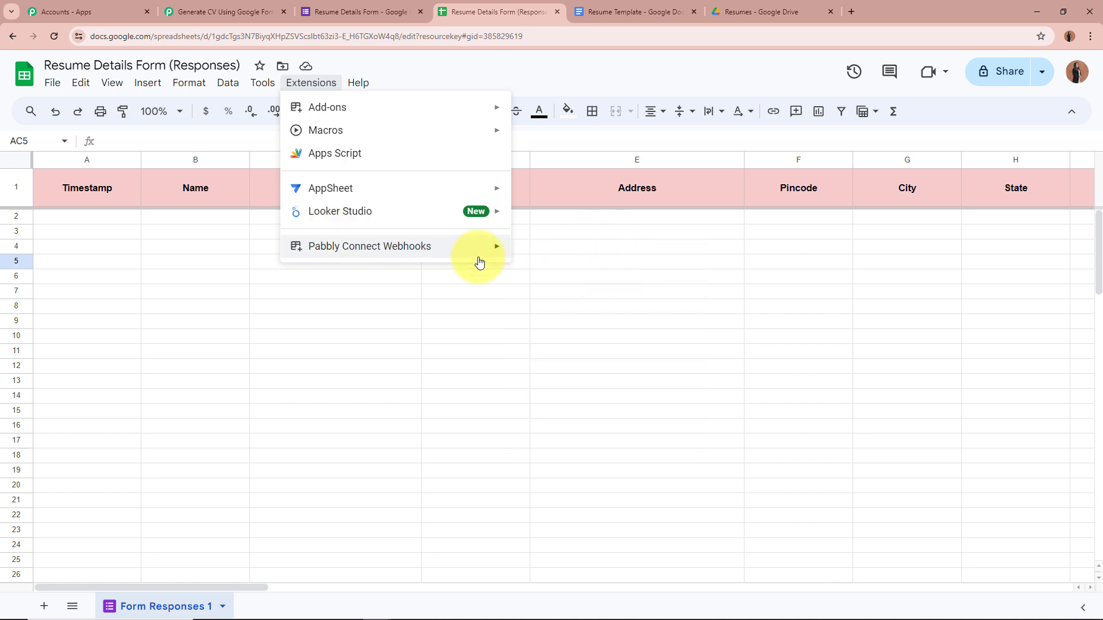
{"action": "mouse_move", "coordinate": [478, 247]}
{"action": "left_click", "coordinate": [609, 276]}
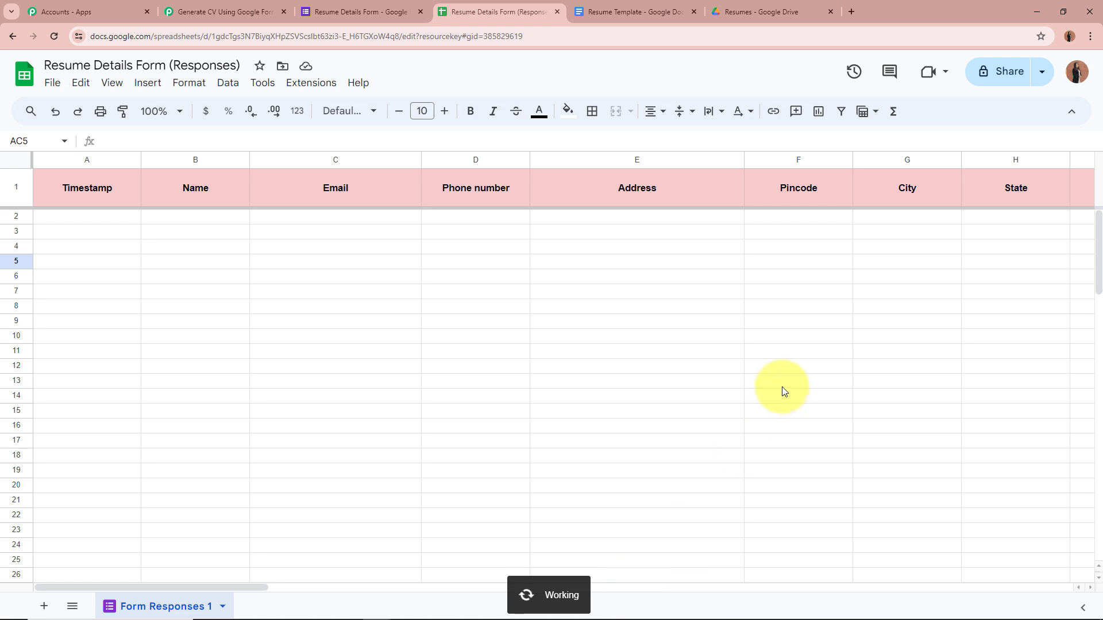
{"action": "left_click", "coordinate": [308, 89]}
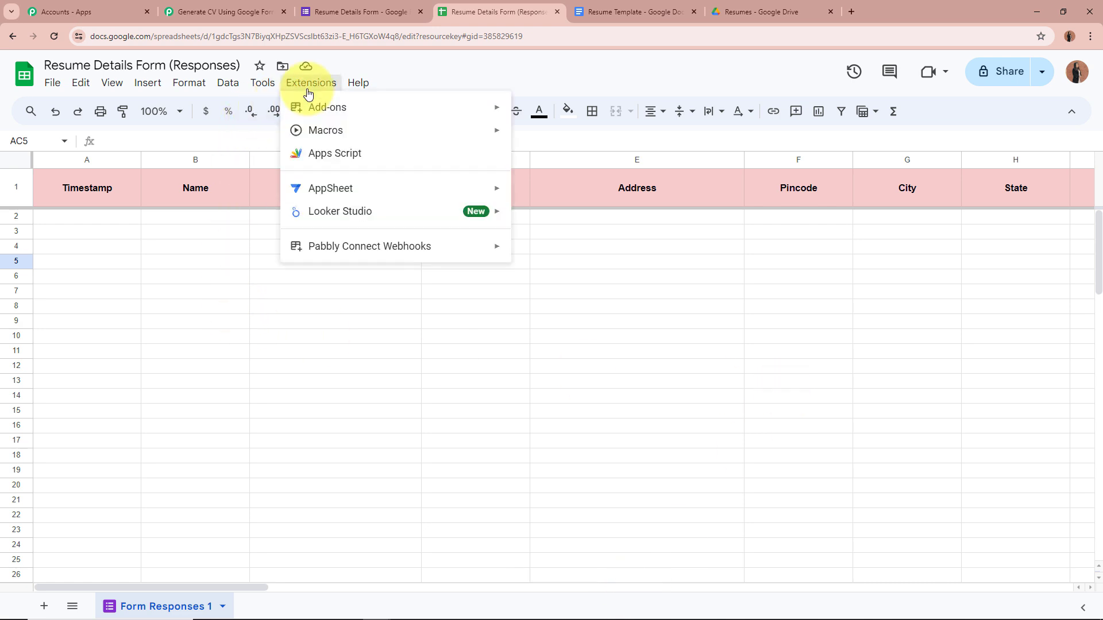
{"action": "mouse_move", "coordinate": [322, 246]}
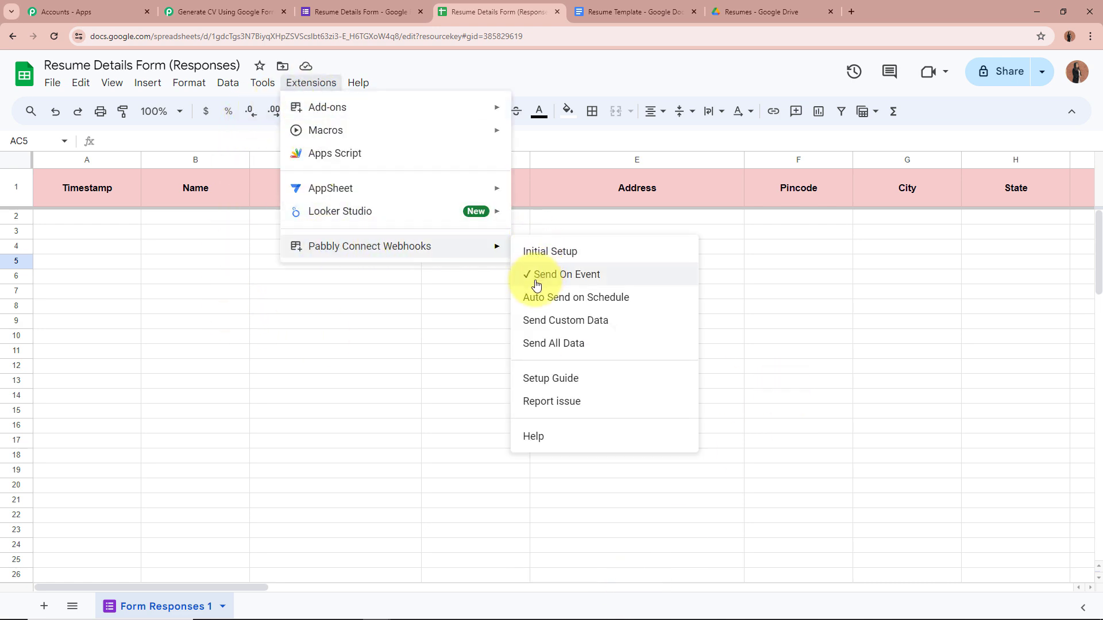
{"action": "left_click", "coordinate": [463, 306]}
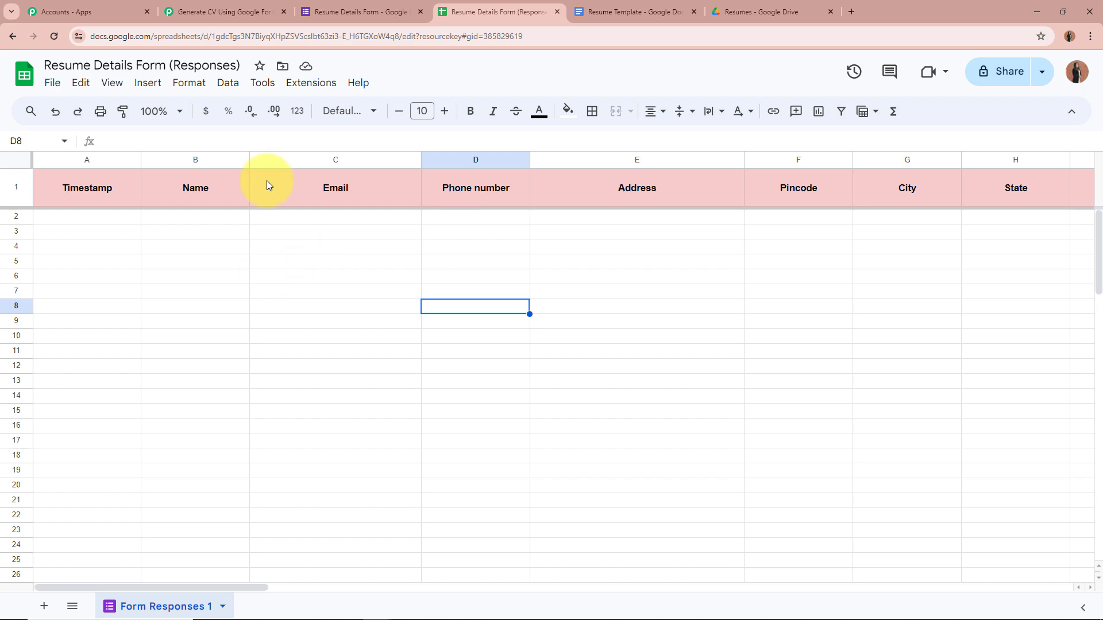
{"action": "left_click", "coordinate": [224, 11]}
{"action": "scroll", "coordinate": [213, 402], "scroll_direction": "down", "scroll_amount": 4}
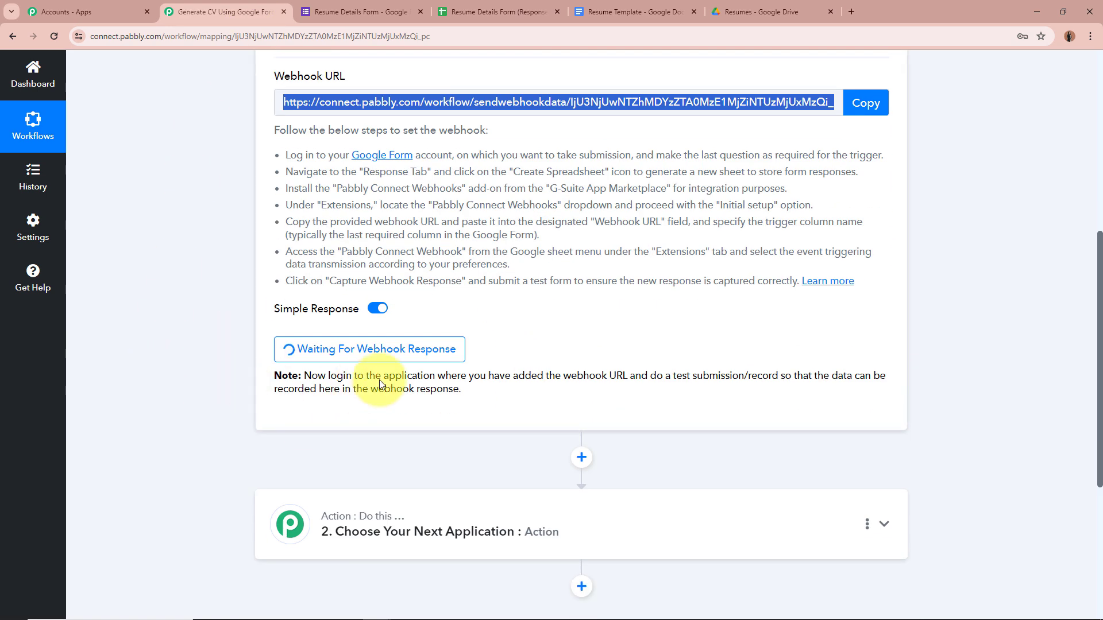
Scroll the waiting Pabbly workflow back to the top and switch to the Resume Details Form editor.
{"action": "left_click", "coordinate": [131, 309]}
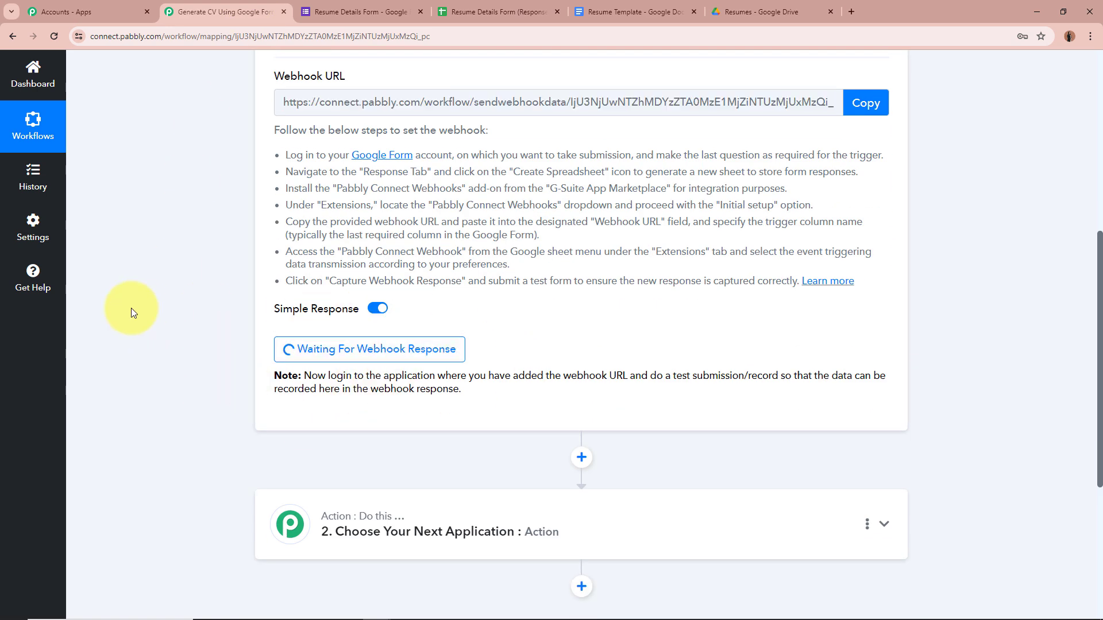
{"action": "scroll", "coordinate": [131, 307], "scroll_direction": "up", "scroll_amount": 7}
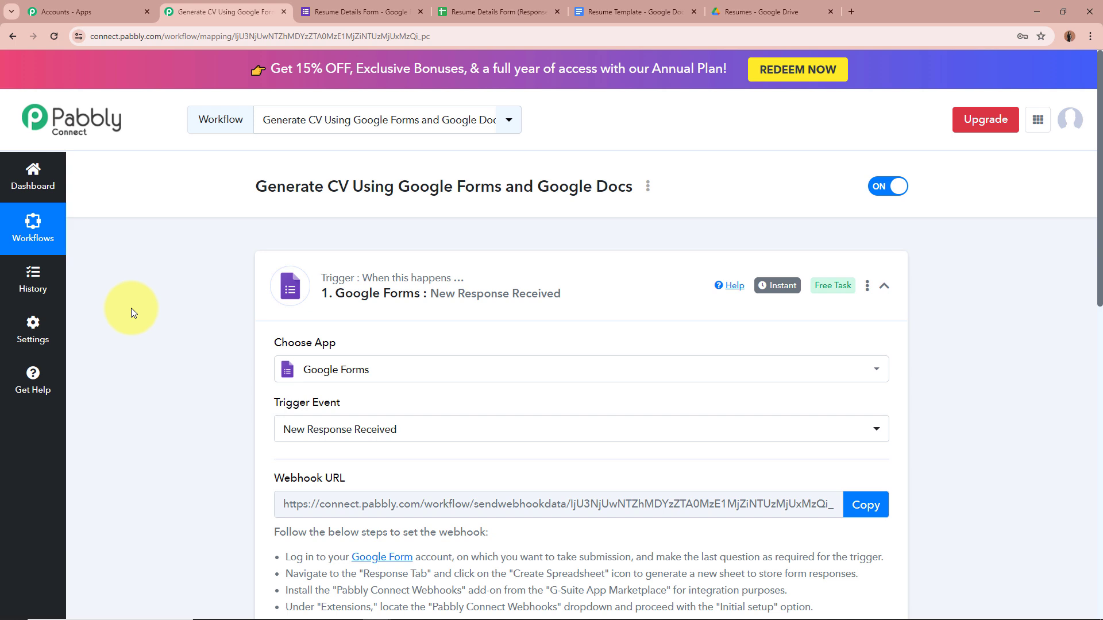
{"action": "left_click", "coordinate": [350, 11]}
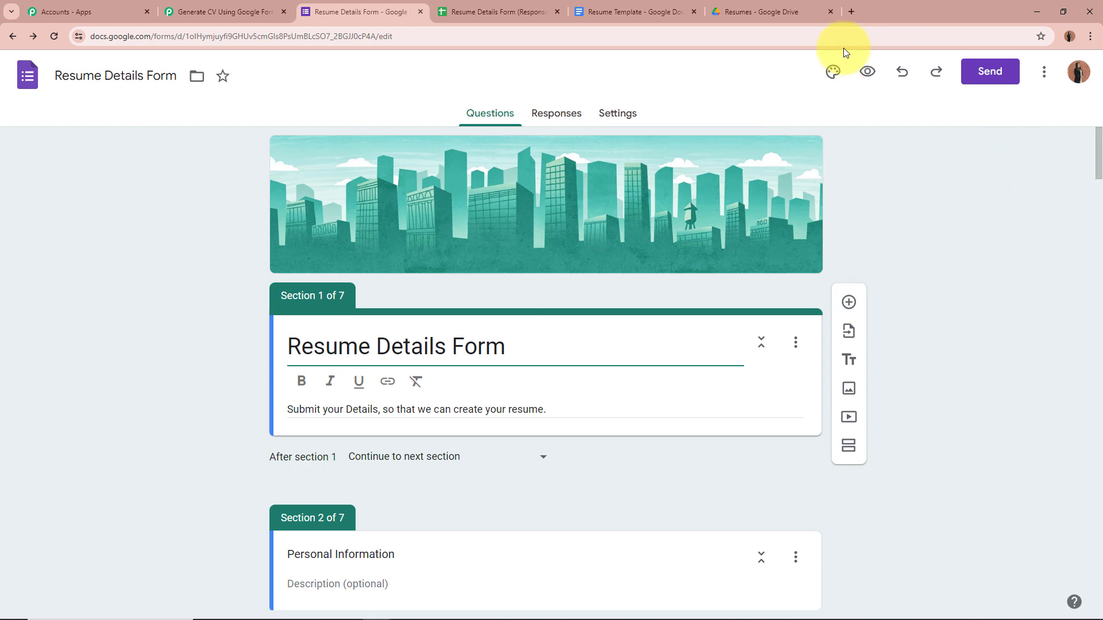
Preview the form and enter the respondent's name and e-mail address.
{"action": "left_click", "coordinate": [864, 73]}
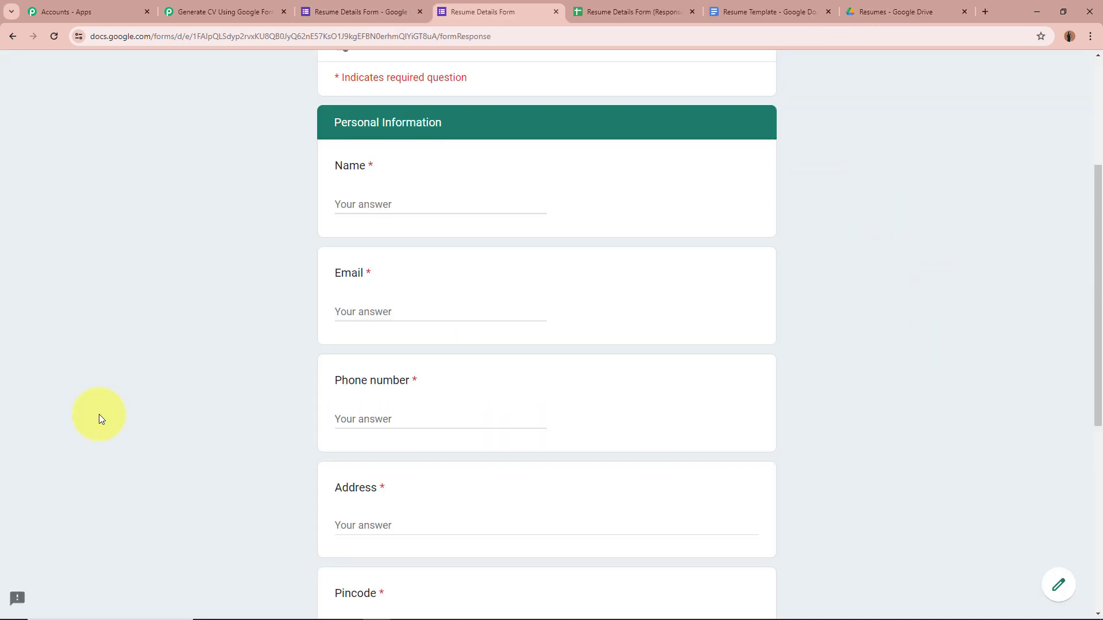
{"action": "scroll", "coordinate": [57, 408], "scroll_direction": "down", "scroll_amount": 4}
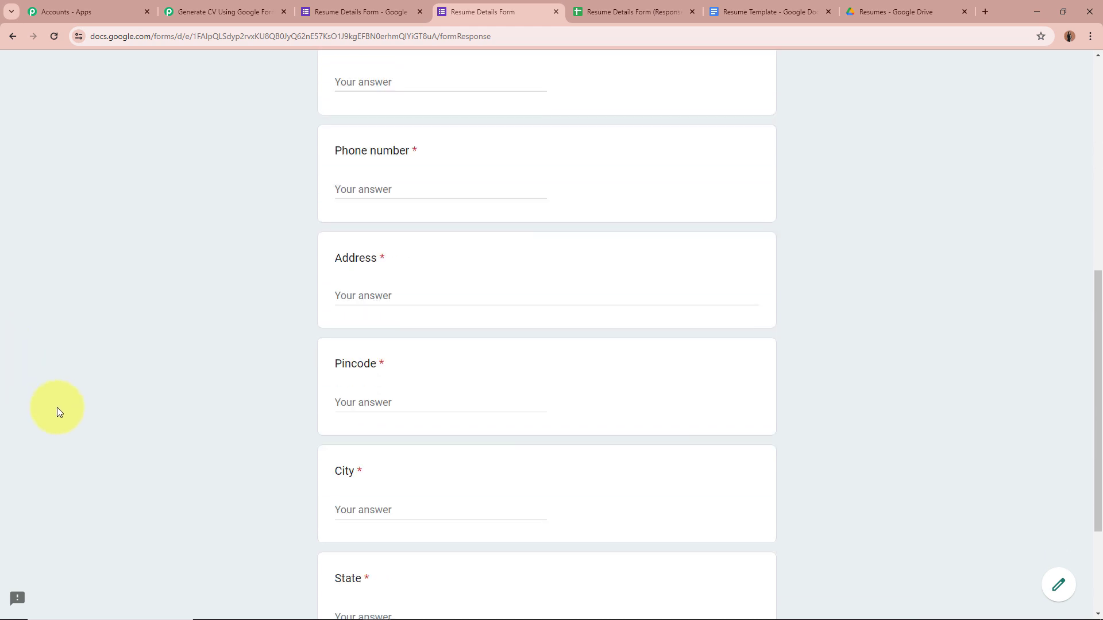
{"action": "scroll", "coordinate": [57, 407], "scroll_direction": "up", "scroll_amount": 3}
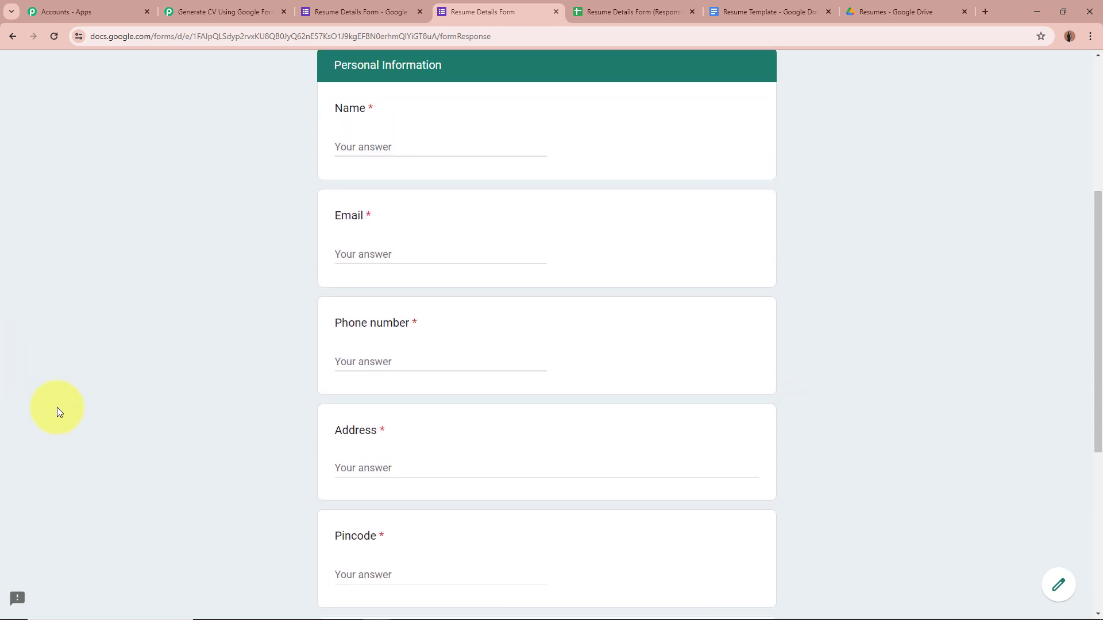
{"action": "left_click", "coordinate": [447, 151]}
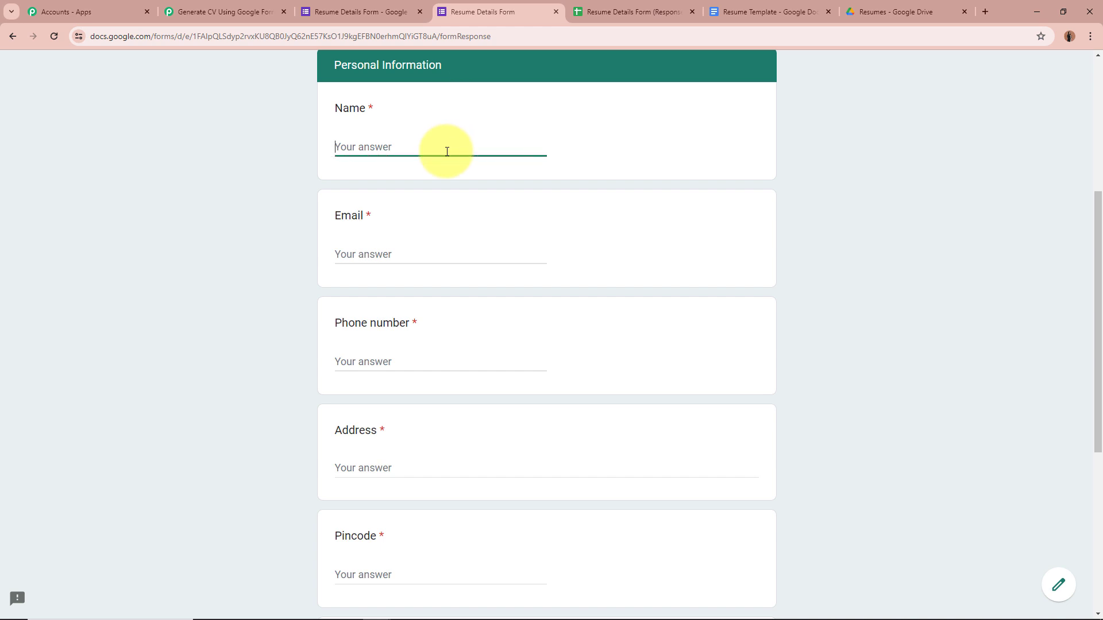
{"action": "type", "text": "Demo Smart"}
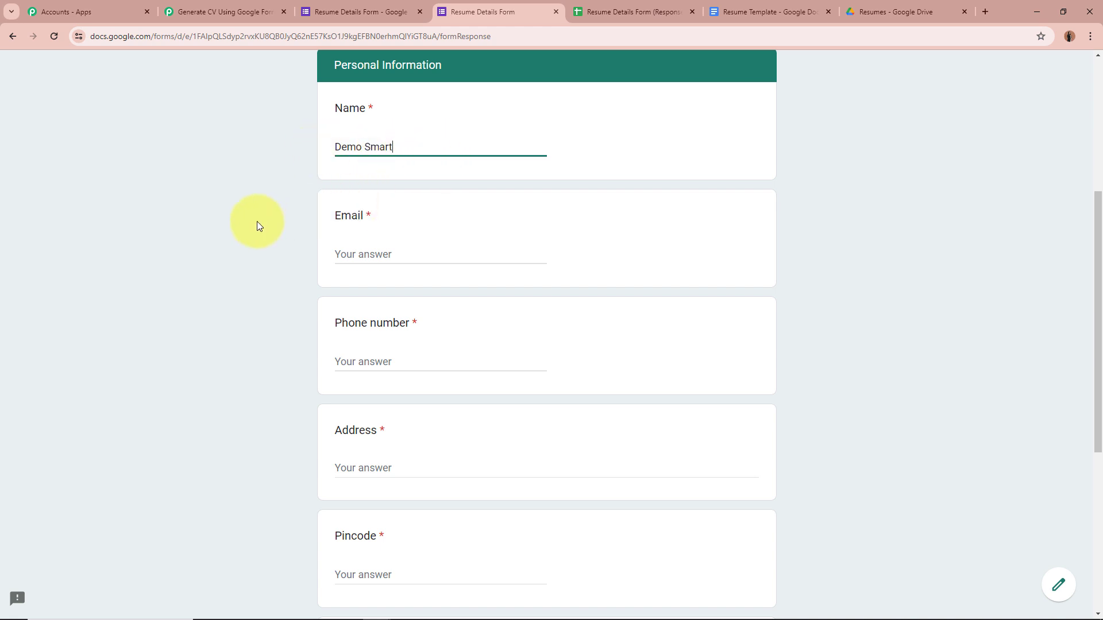
{"action": "scroll", "coordinate": [418, 127], "scroll_direction": "down", "scroll_amount": 2}
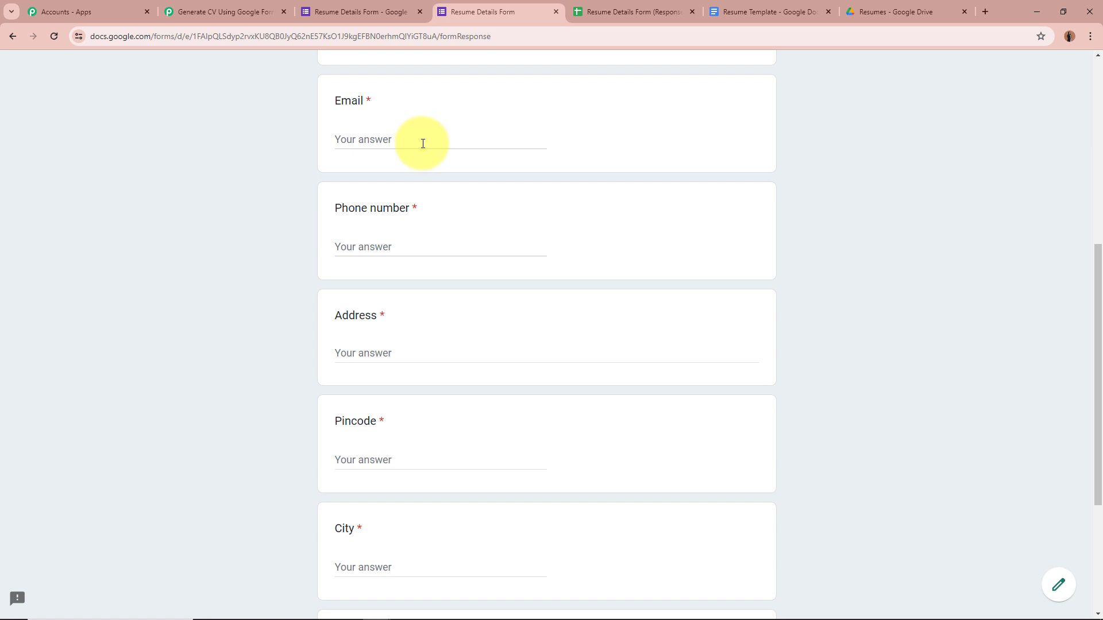
{"action": "left_click", "coordinate": [429, 143]}
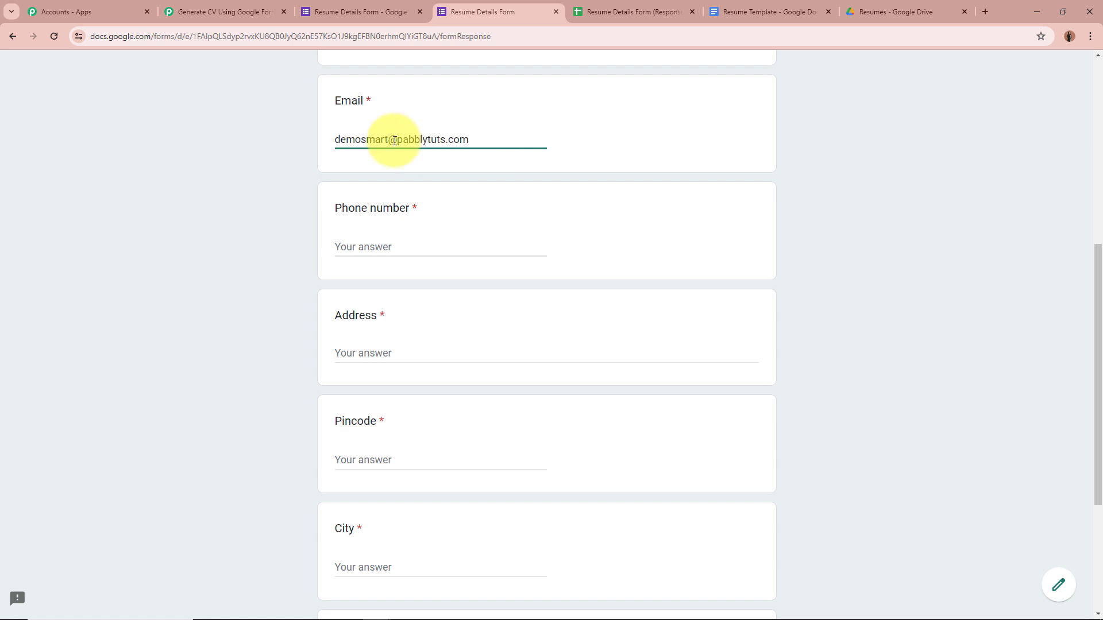
Fill in the phone number, street address, pincode, city and state answers.
{"action": "left_click", "coordinate": [429, 246]}
{"action": "scroll", "coordinate": [252, 231], "scroll_direction": "down", "scroll_amount": 1}
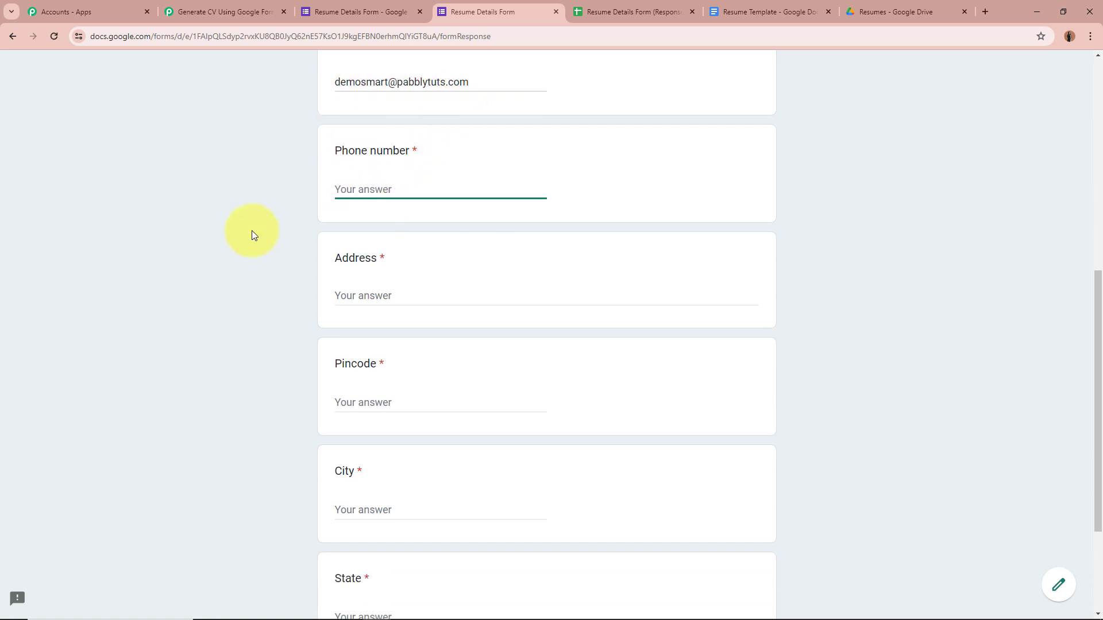
{"action": "left_click", "coordinate": [384, 296]}
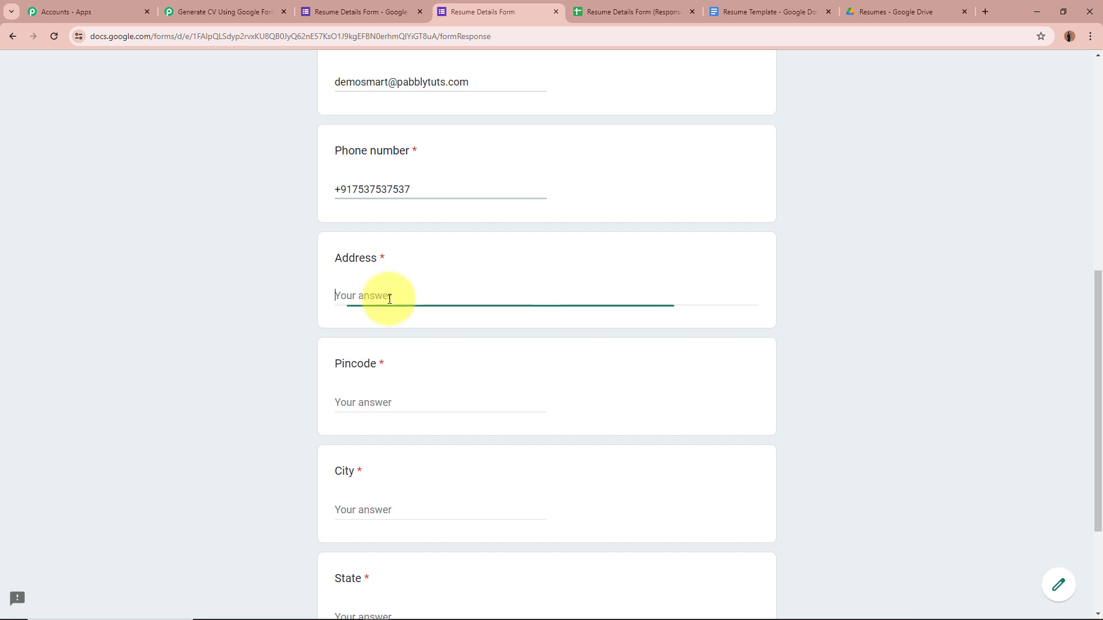
{"action": "type", "text": "123, Modern Street"}
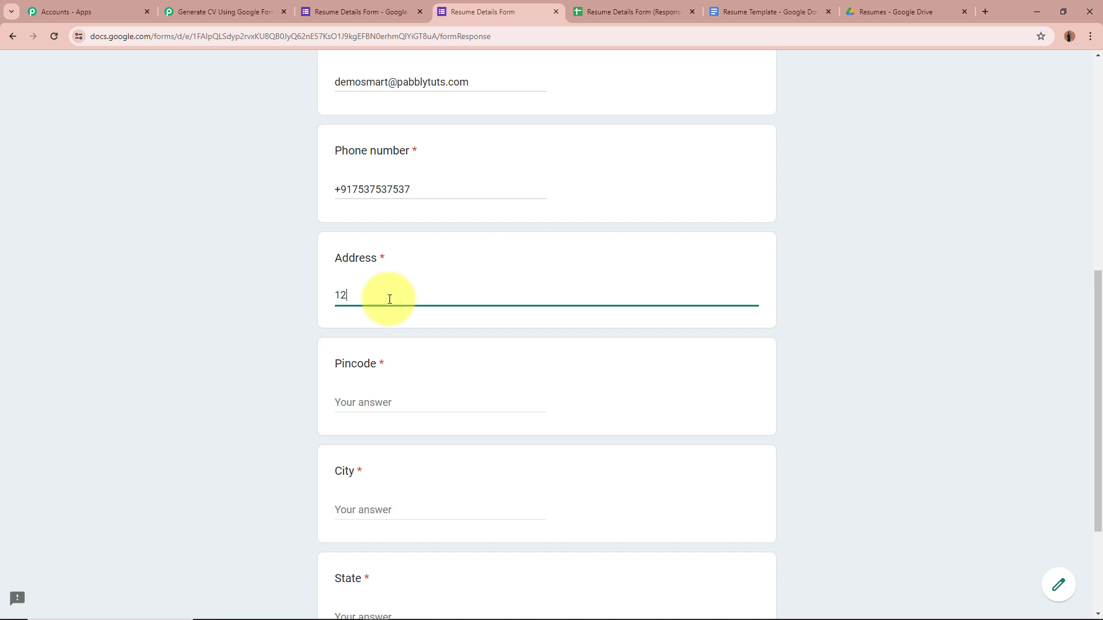
{"action": "left_click", "coordinate": [396, 404]}
{"action": "type", "text": "462002"}
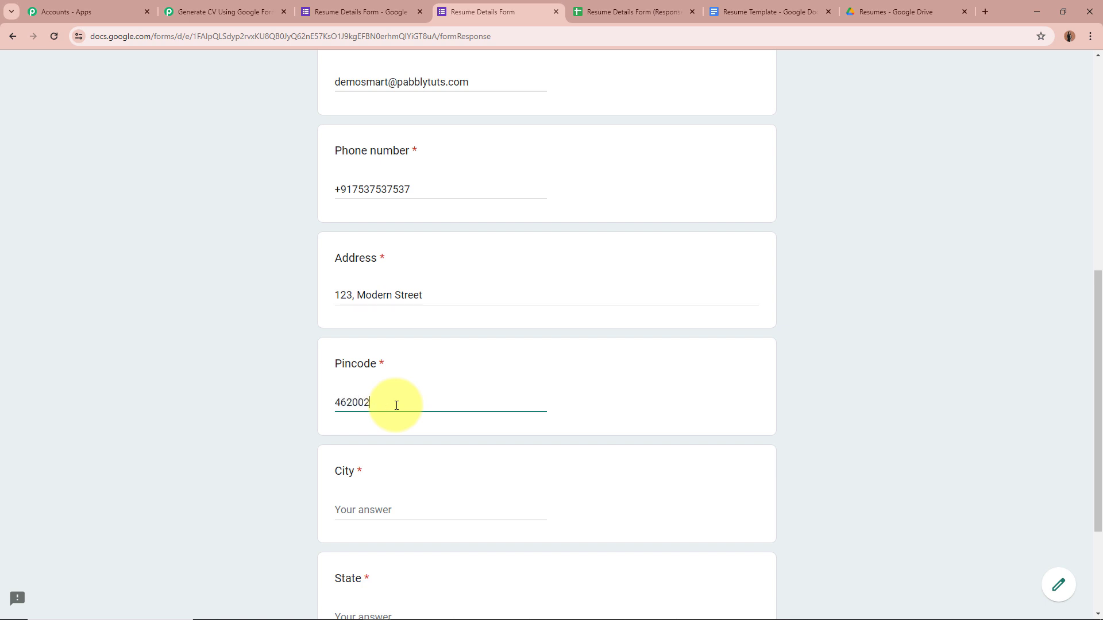
{"action": "scroll", "coordinate": [396, 404], "scroll_direction": "down", "scroll_amount": 3}
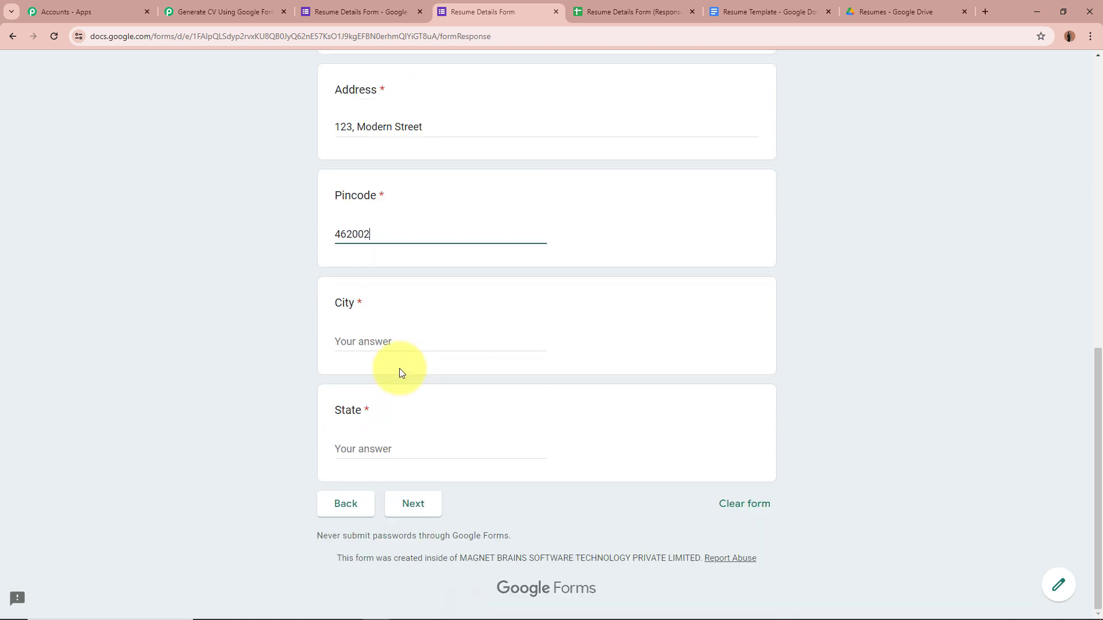
{"action": "left_click", "coordinate": [409, 340]}
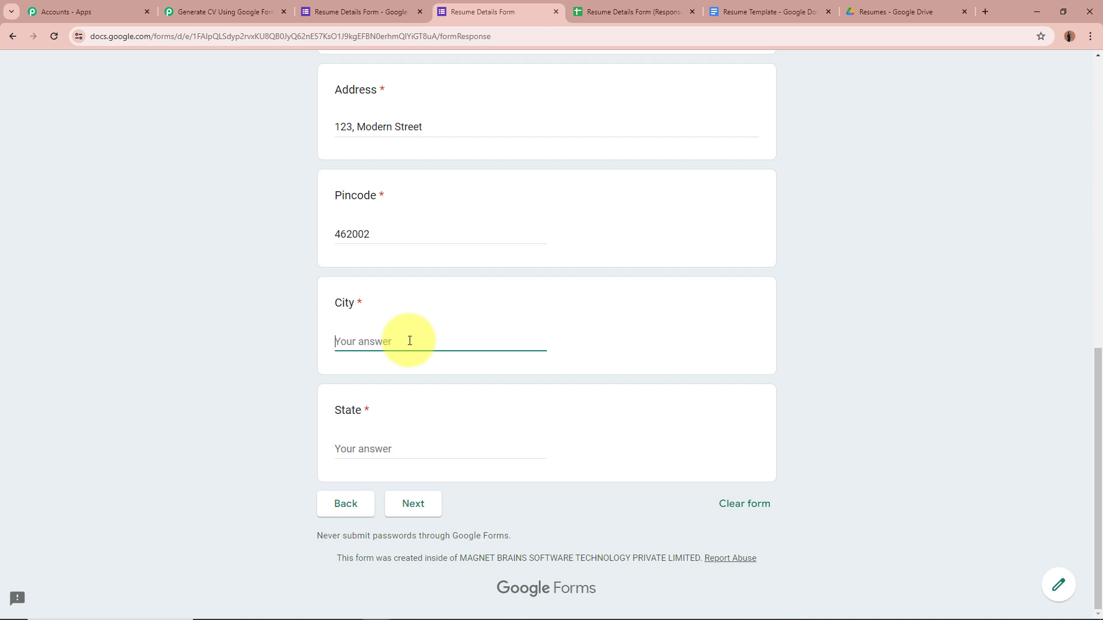
{"action": "type", "text": "Bhoa"}
{"action": "type", "text": "pal"}
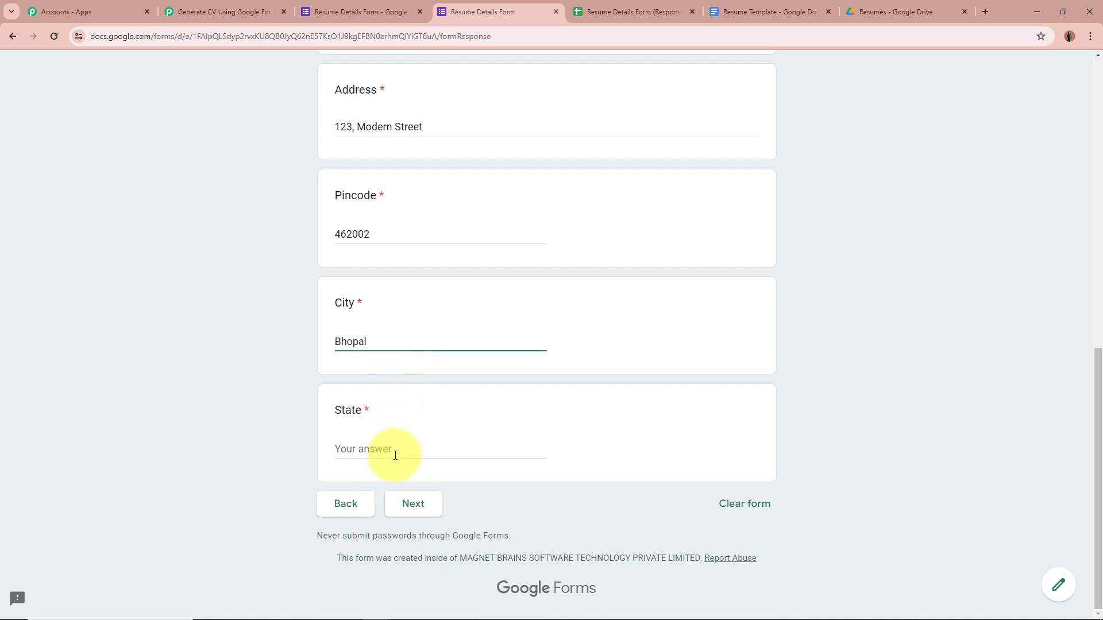
{"action": "left_click", "coordinate": [386, 447]}
{"action": "type", "text": "Ma"}
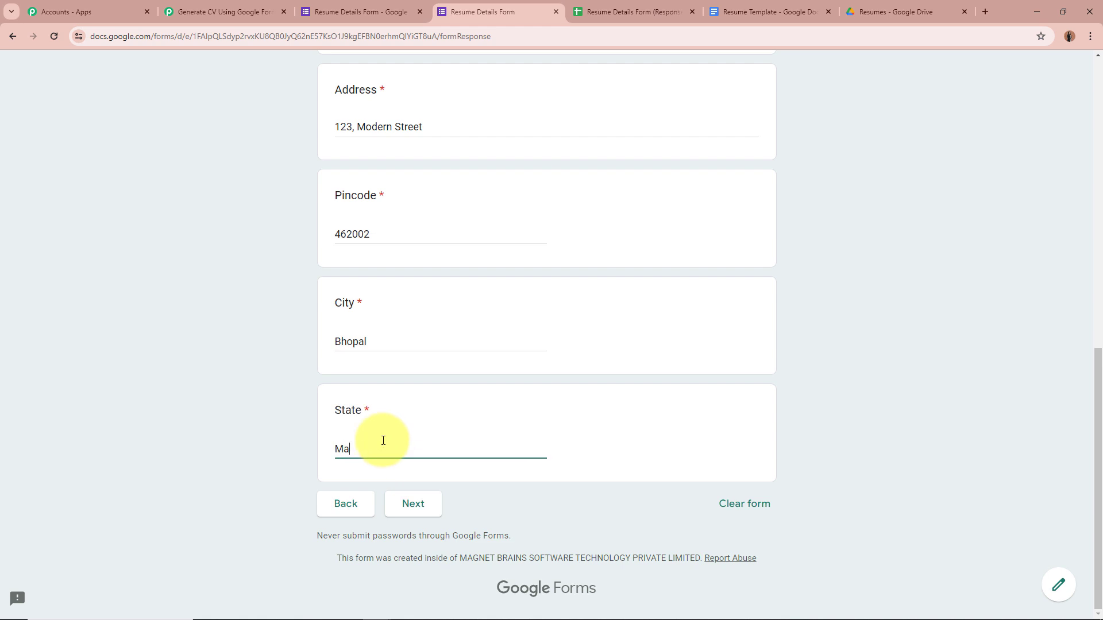
{"action": "type", "text": "dhya Pradesh"}
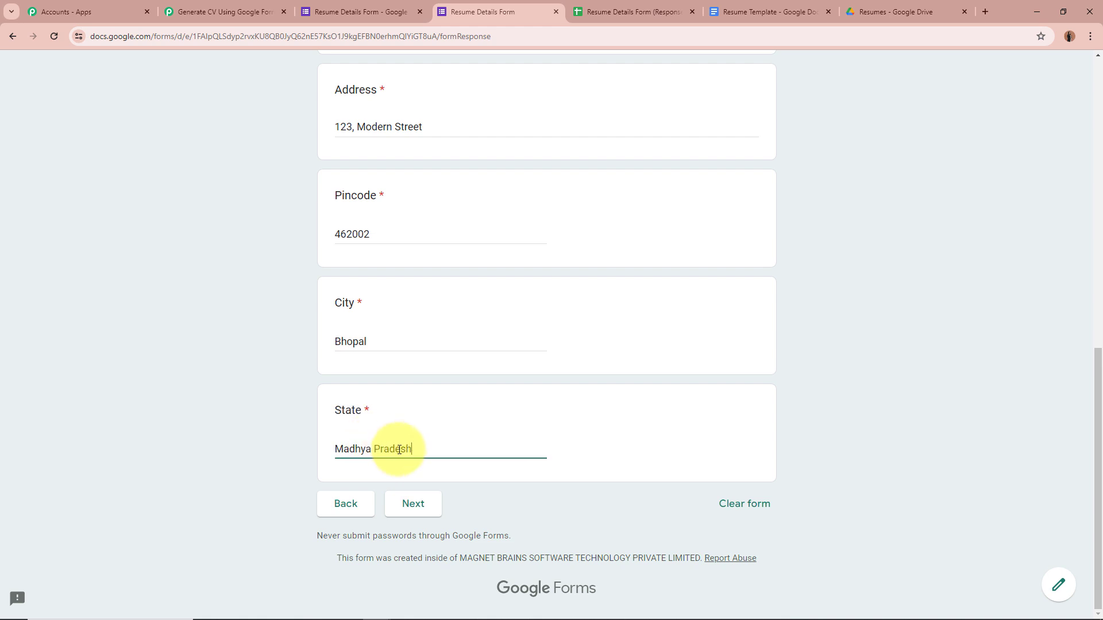
Dismiss the save-address offer, advance to Education Details, and select the High School Name field.
{"action": "scroll", "coordinate": [426, 448], "scroll_direction": "up", "scroll_amount": 5}
{"action": "scroll", "coordinate": [427, 451], "scroll_direction": "down", "scroll_amount": 5}
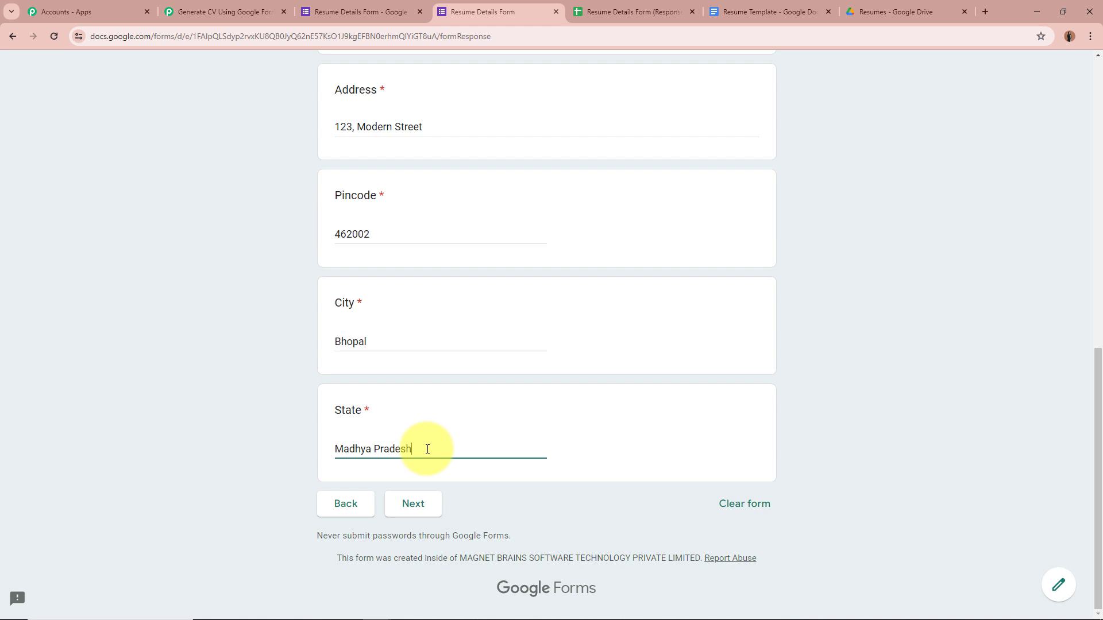
{"action": "left_click", "coordinate": [421, 513]}
{"action": "left_click", "coordinate": [406, 512]}
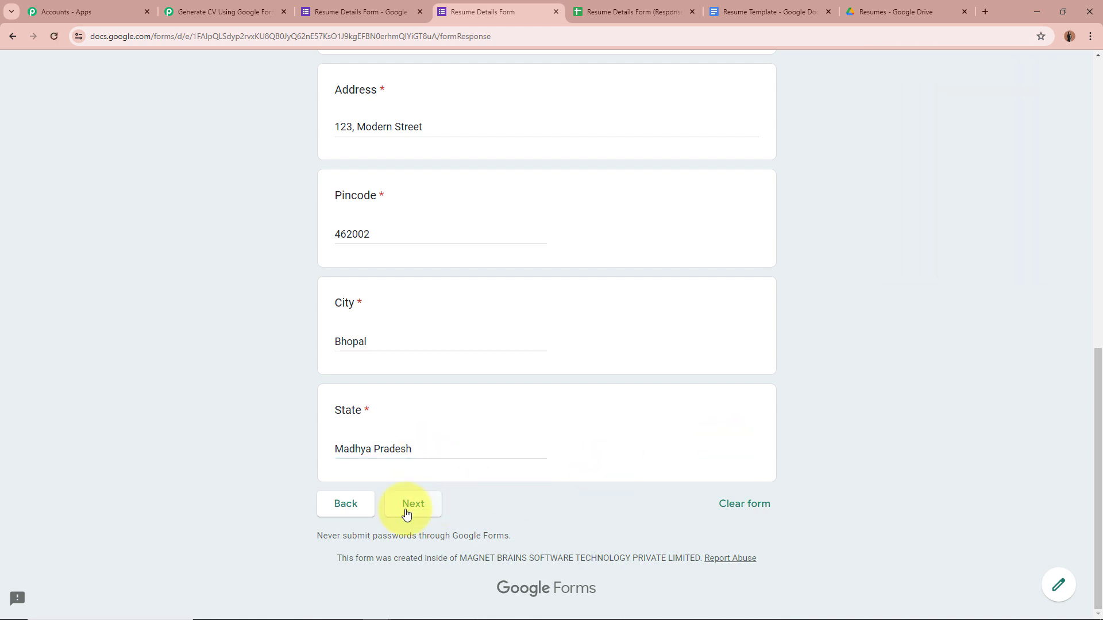
{"action": "left_click", "coordinate": [406, 512]}
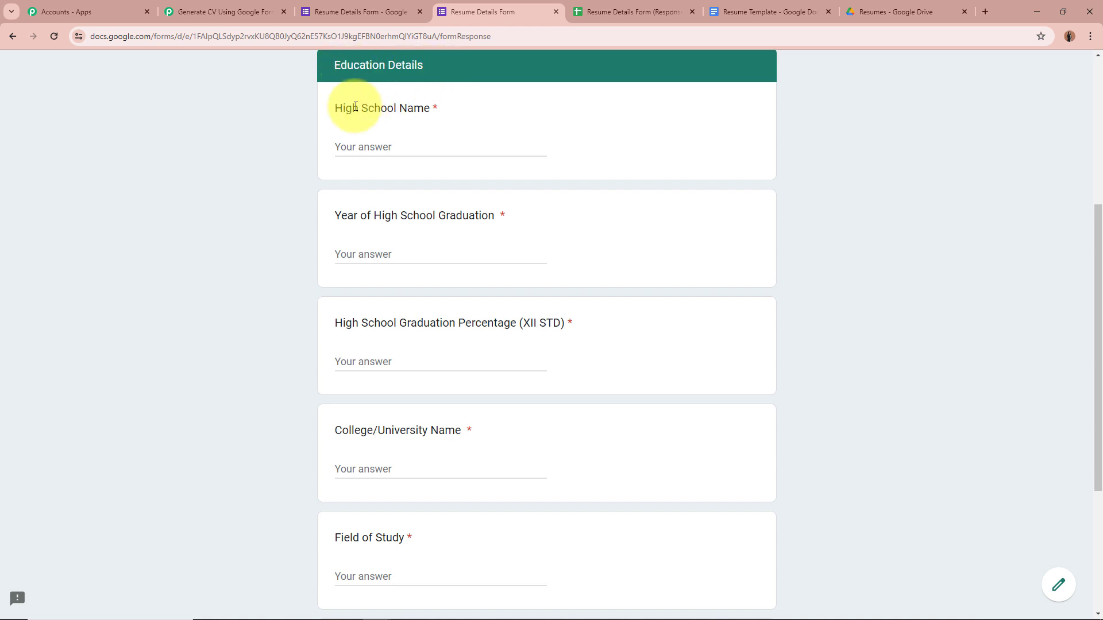
{"action": "left_click", "coordinate": [431, 144]}
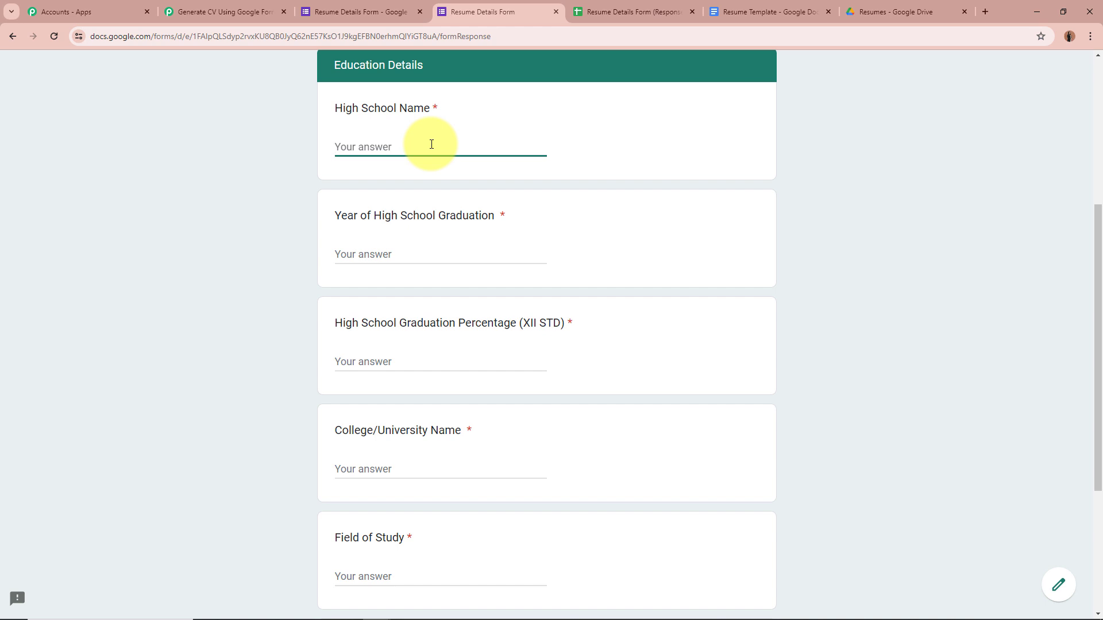
Enter high school ABC International School, Bhopal, years 2007-2022, and percentage 96%.
{"action": "type", "text": "ABC International School, Bhopal"}
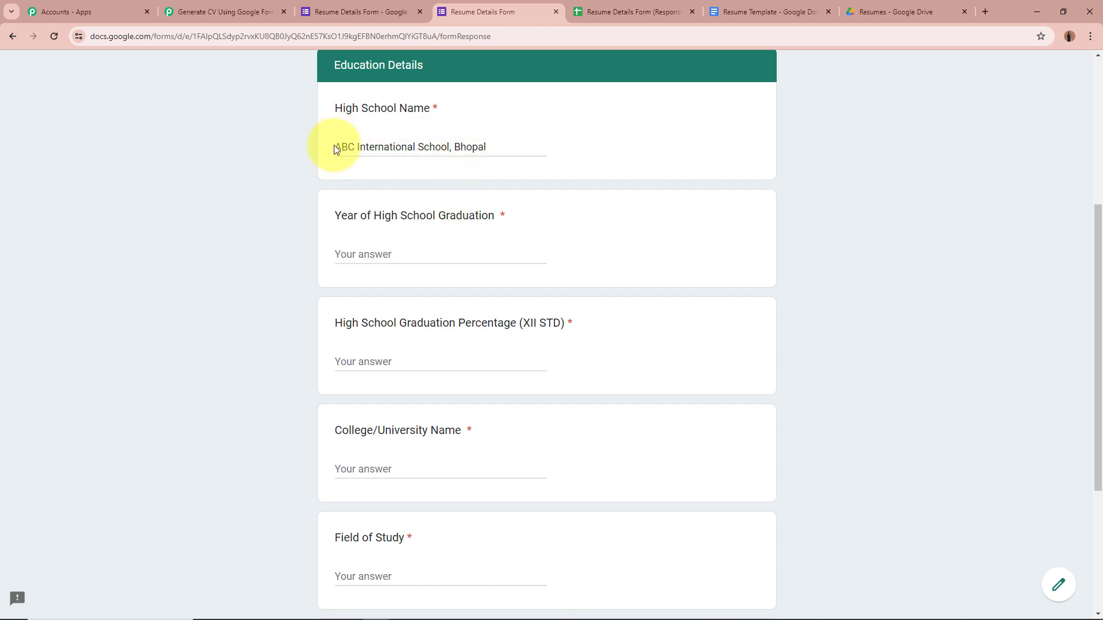
{"action": "scroll", "coordinate": [369, 147], "scroll_direction": "down", "scroll_amount": 1}
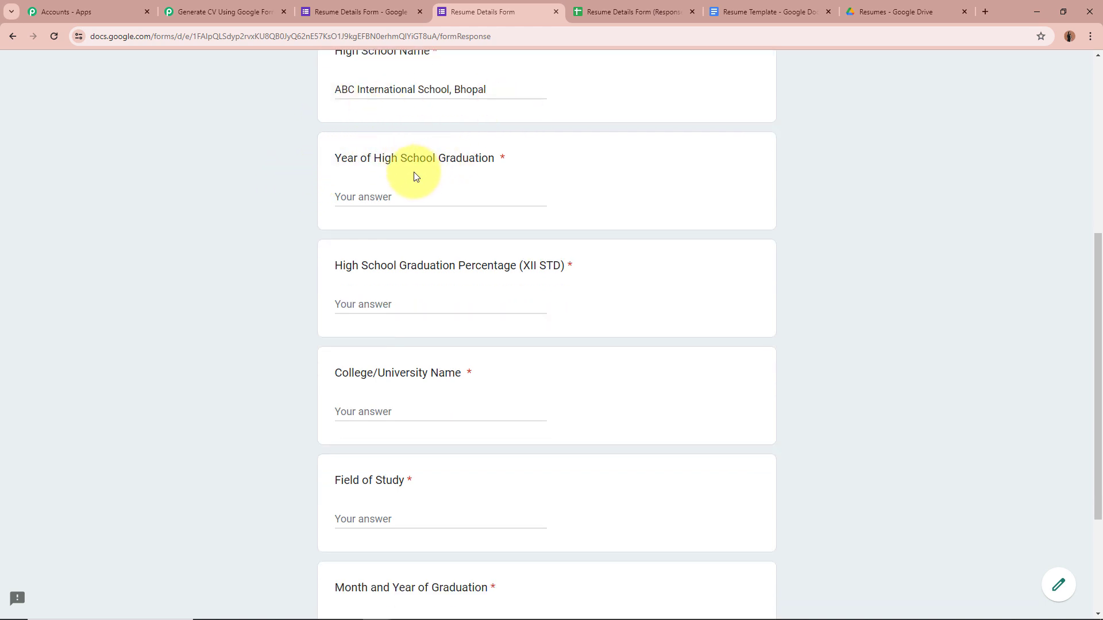
{"action": "left_click", "coordinate": [404, 201]}
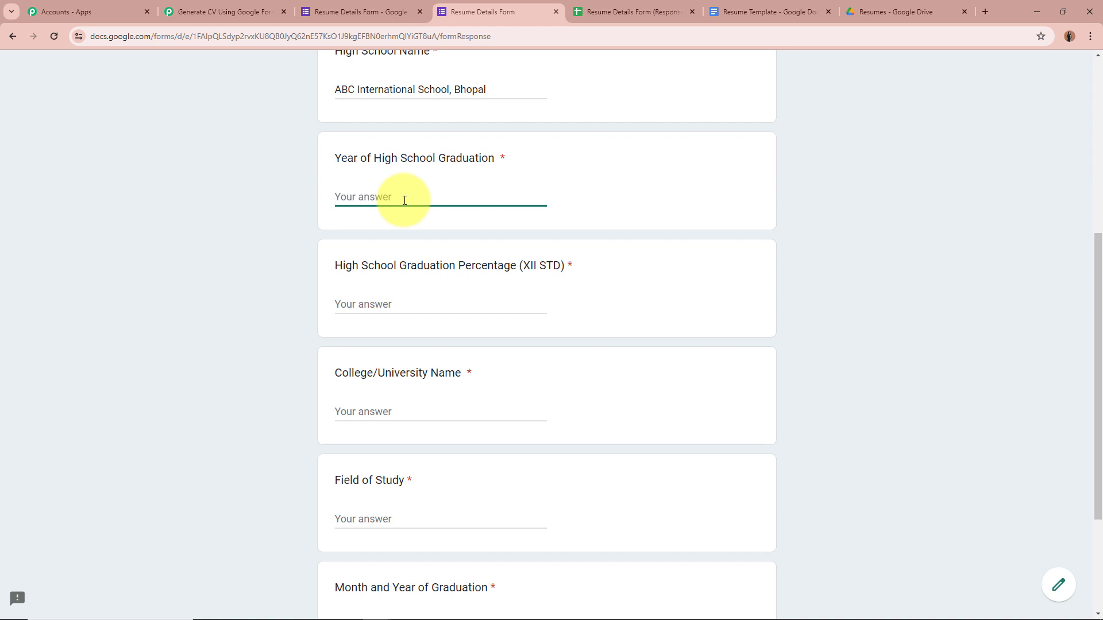
{"action": "type", "text": "2007-2022"}
{"action": "left_click", "coordinate": [365, 203]}
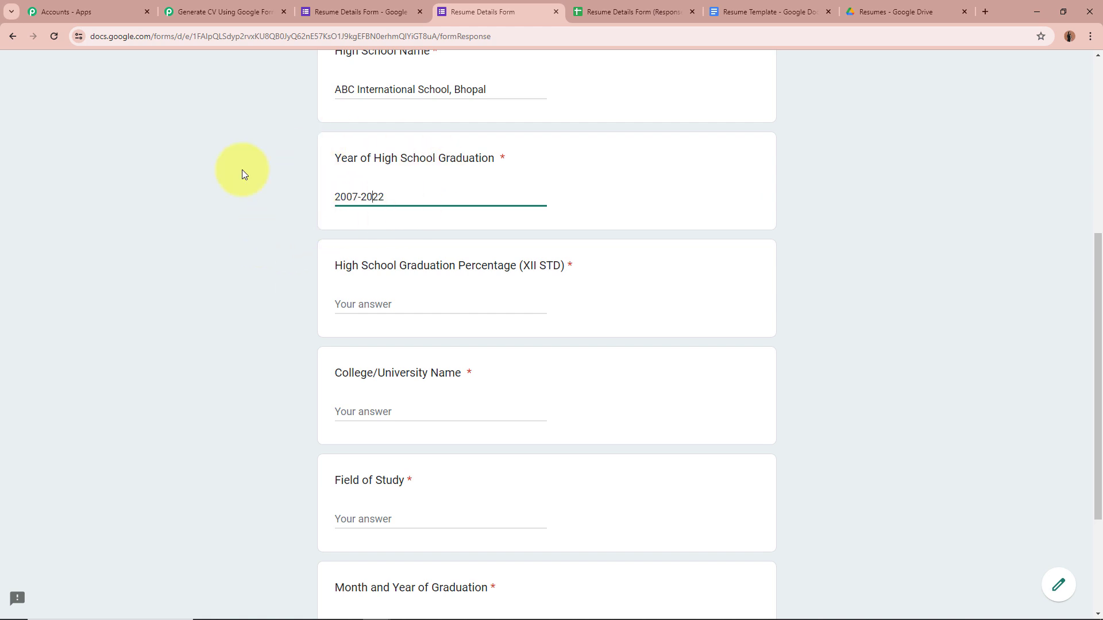
{"action": "scroll", "coordinate": [208, 170], "scroll_direction": "down", "scroll_amount": 2}
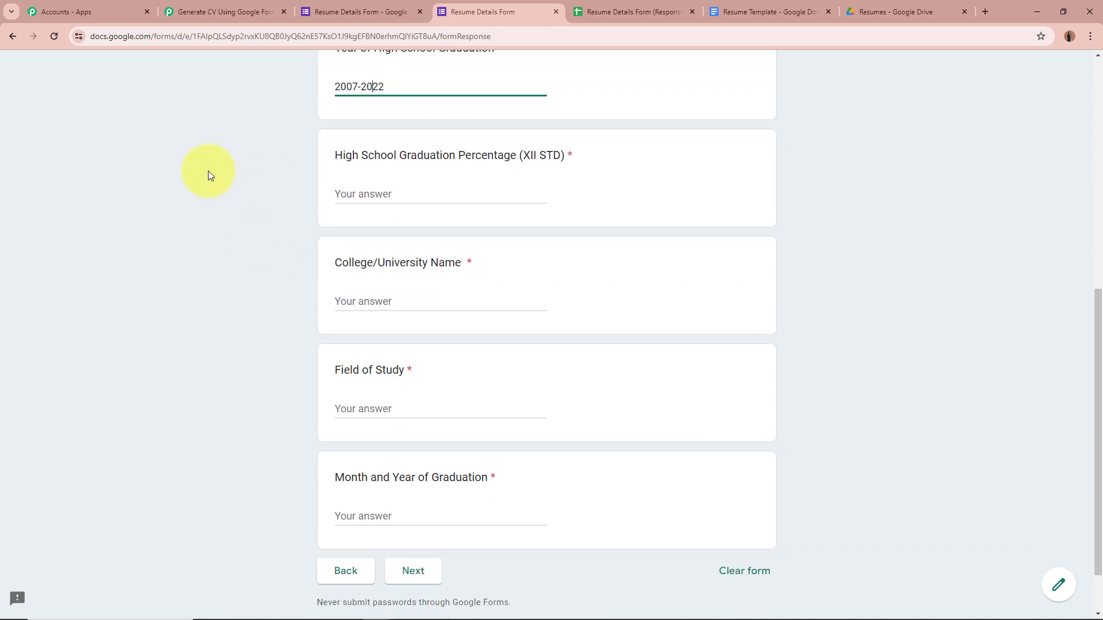
{"action": "left_click", "coordinate": [416, 188]}
{"action": "type", "text": "96"}
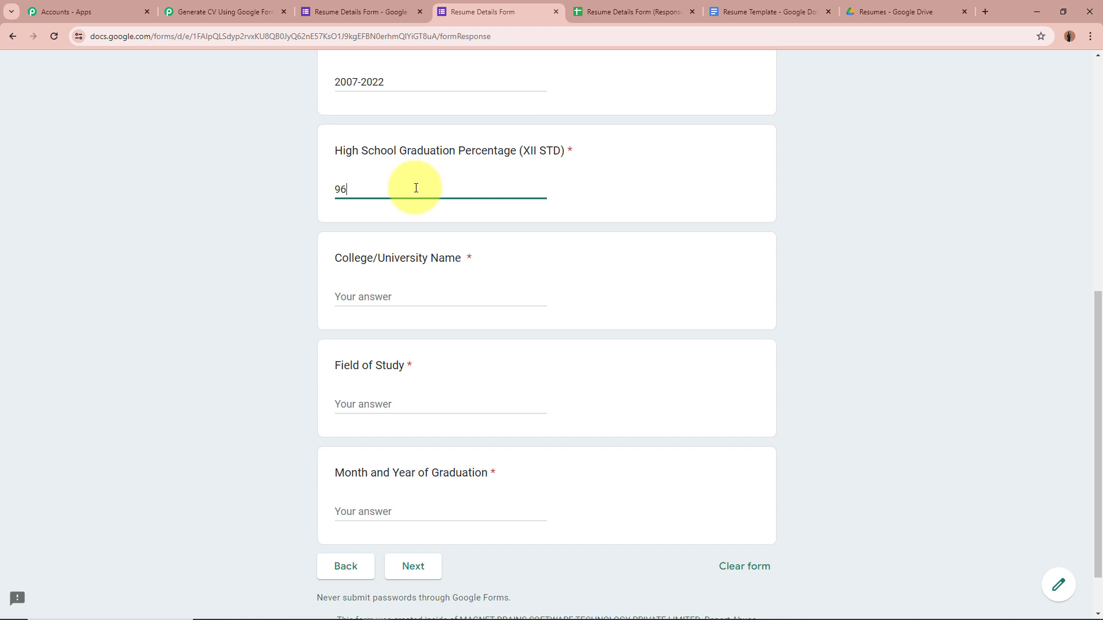
{"action": "type", "text": "%"}
Enter college XYZ University, Indore, studying Bachelor of Business Administration.
{"action": "scroll", "coordinate": [264, 227], "scroll_direction": "down", "scroll_amount": 1}
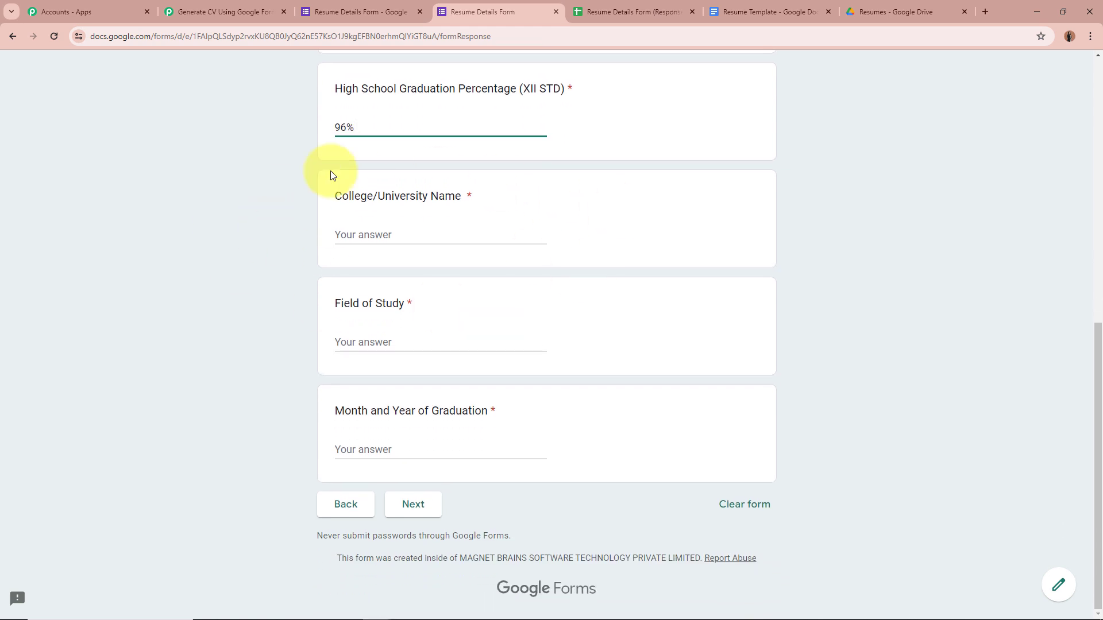
{"action": "left_click", "coordinate": [399, 234]}
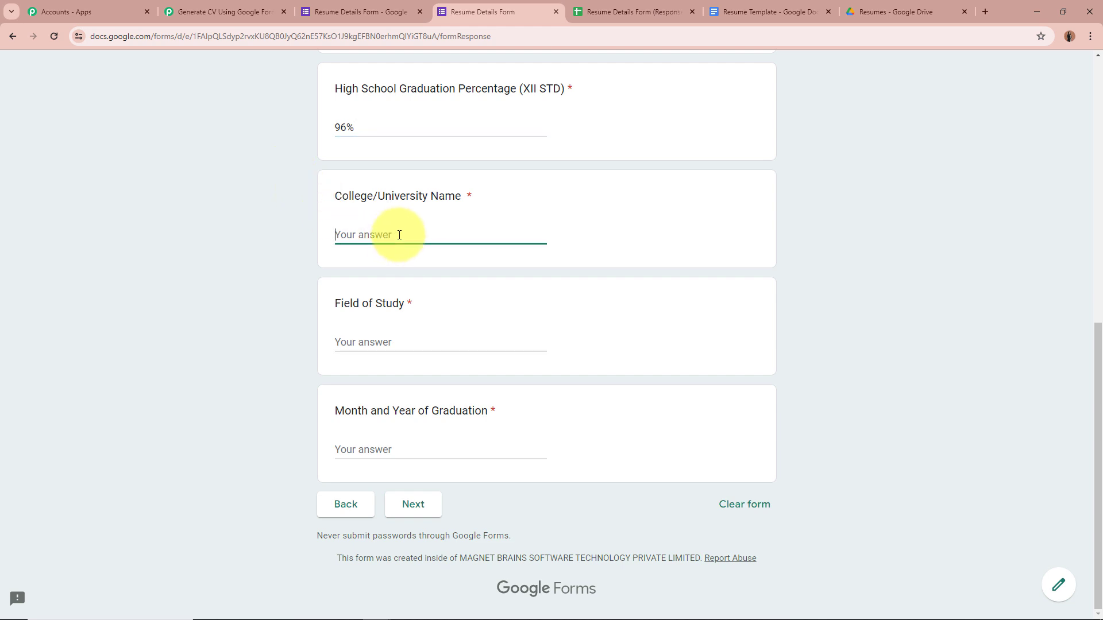
{"action": "type", "text": "XYZ University, Indore"}
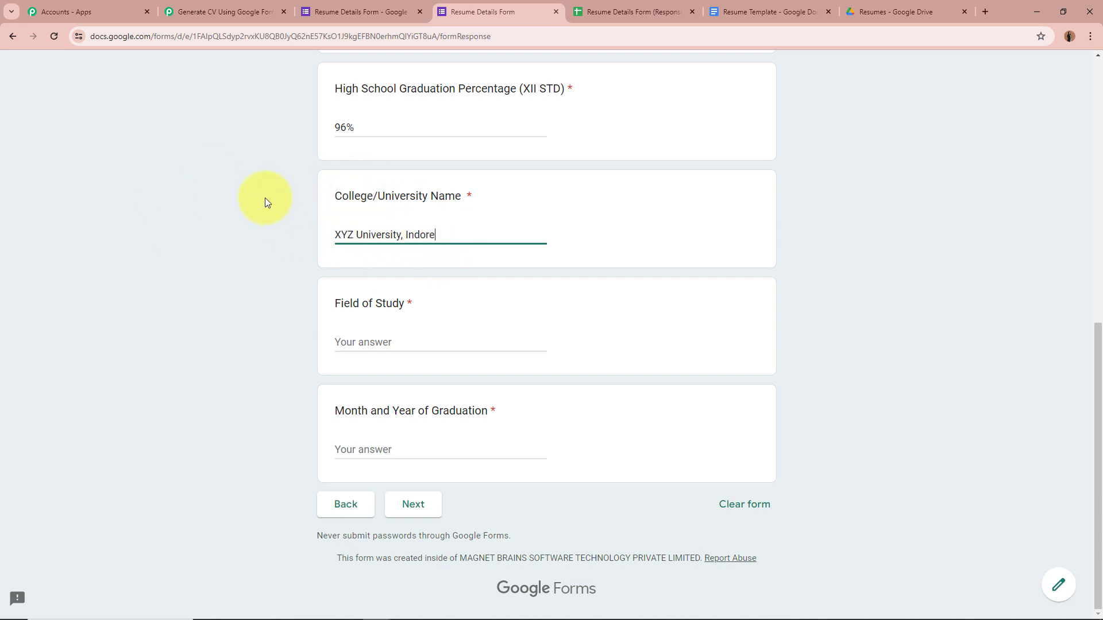
{"action": "left_click", "coordinate": [371, 342]}
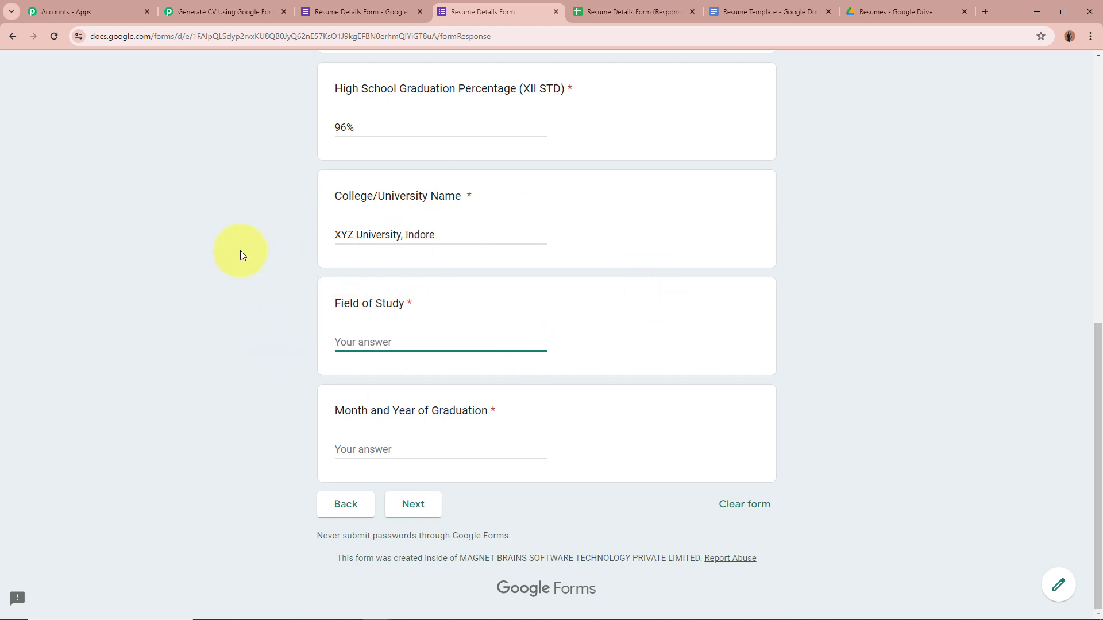
{"action": "type", "text": "Bachelor of Business Administration"}
{"action": "left_click", "coordinate": [297, 330]}
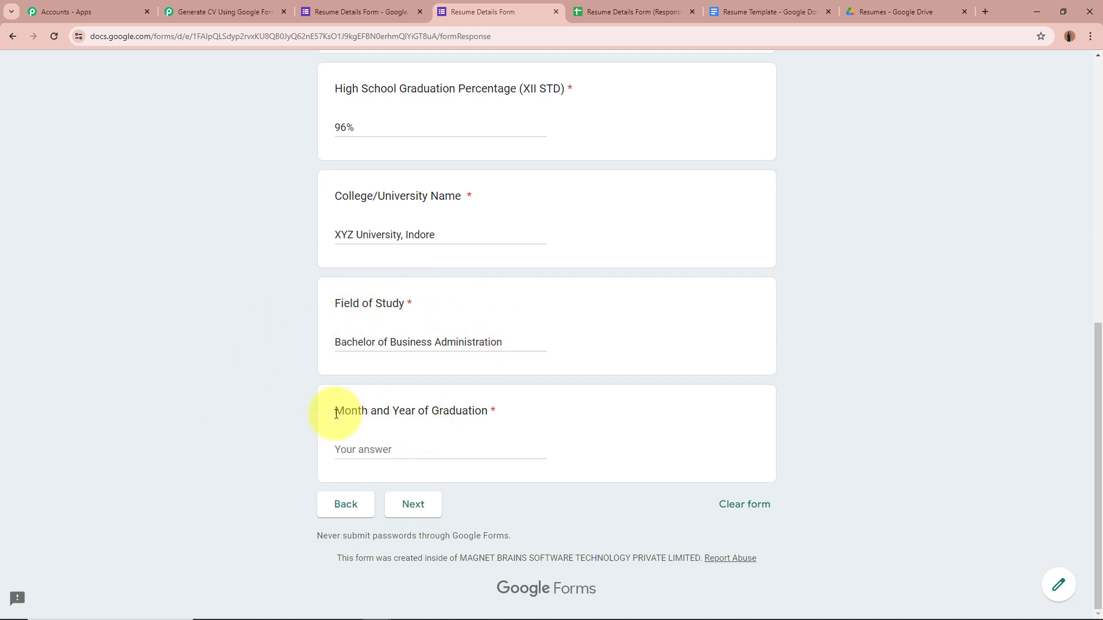
Enter May 2024 as the graduation month and year, then continue to Skills.
{"action": "left_click", "coordinate": [453, 451]}
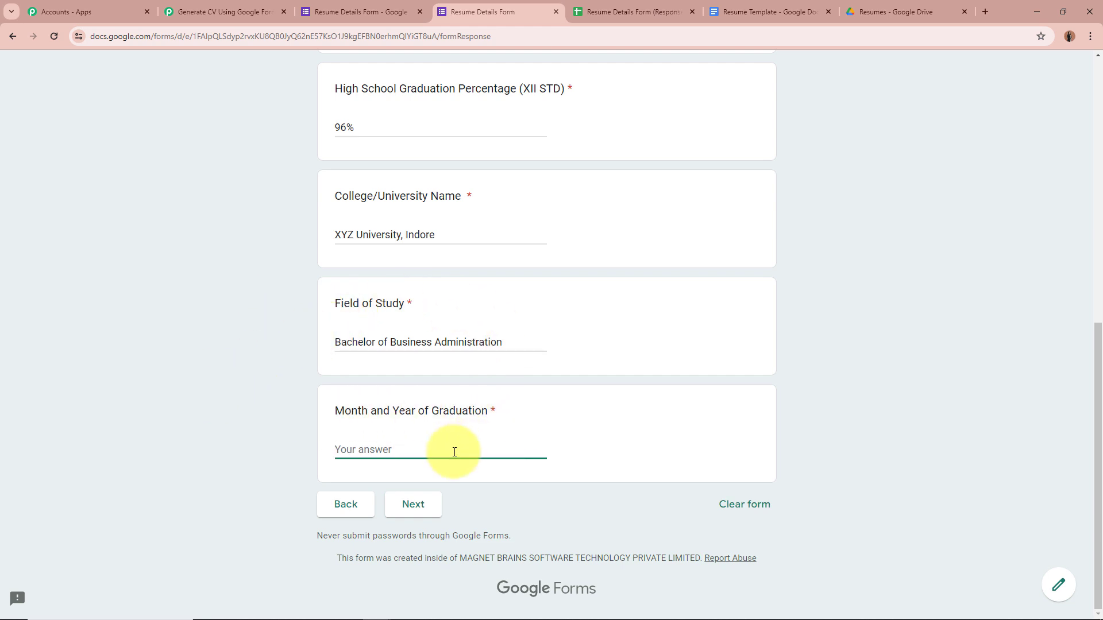
{"action": "type", "text": "2024"}
{"action": "key", "text": "Home"}
{"action": "type", "text": "May"}
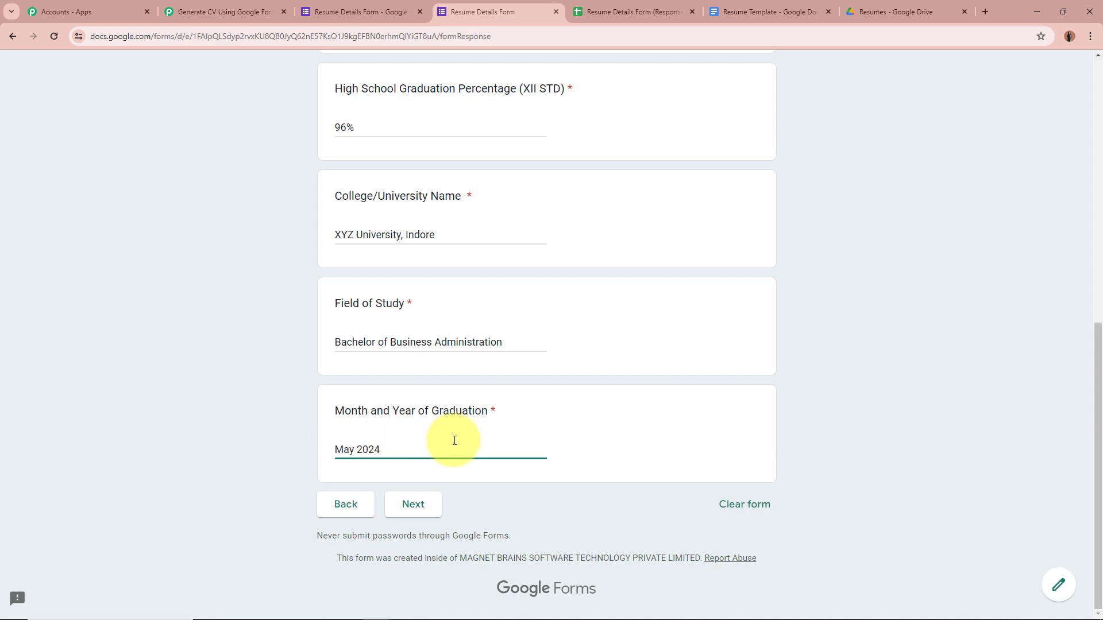
{"action": "scroll", "coordinate": [564, 460], "scroll_direction": "up", "scroll_amount": 3}
{"action": "scroll", "coordinate": [564, 459], "scroll_direction": "down", "scroll_amount": 3}
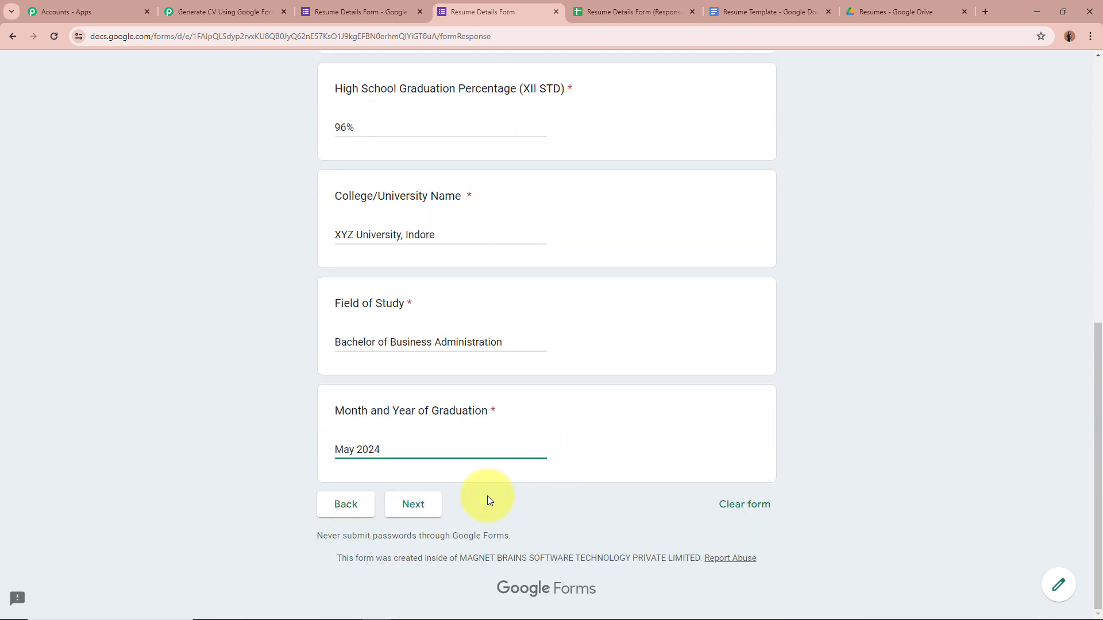
{"action": "left_click", "coordinate": [430, 502]}
Enter the six skills, ending with Digital marketing, and advance to Work Experience.
{"action": "scroll", "coordinate": [1002, 414], "scroll_direction": "down", "scroll_amount": 5}
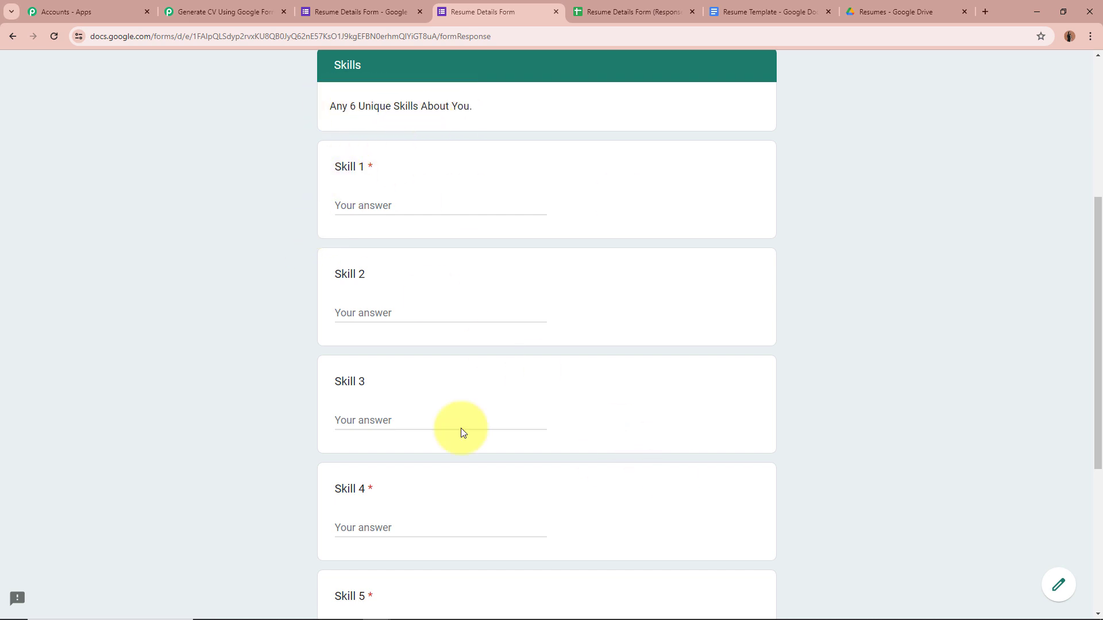
{"action": "scroll", "coordinate": [233, 350], "scroll_direction": "down", "scroll_amount": 1}
{"action": "scroll", "coordinate": [236, 350], "scroll_direction": "up", "scroll_amount": 1}
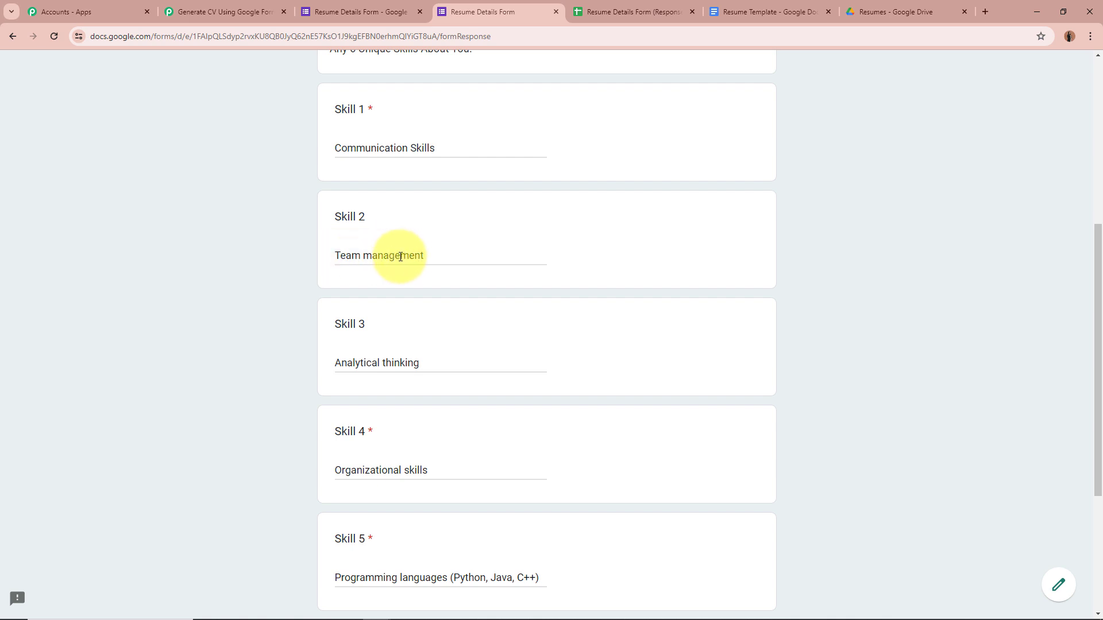
{"action": "scroll", "coordinate": [271, 261], "scroll_direction": "down", "scroll_amount": 1}
{"action": "scroll", "coordinate": [319, 289], "scroll_direction": "down", "scroll_amount": 1}
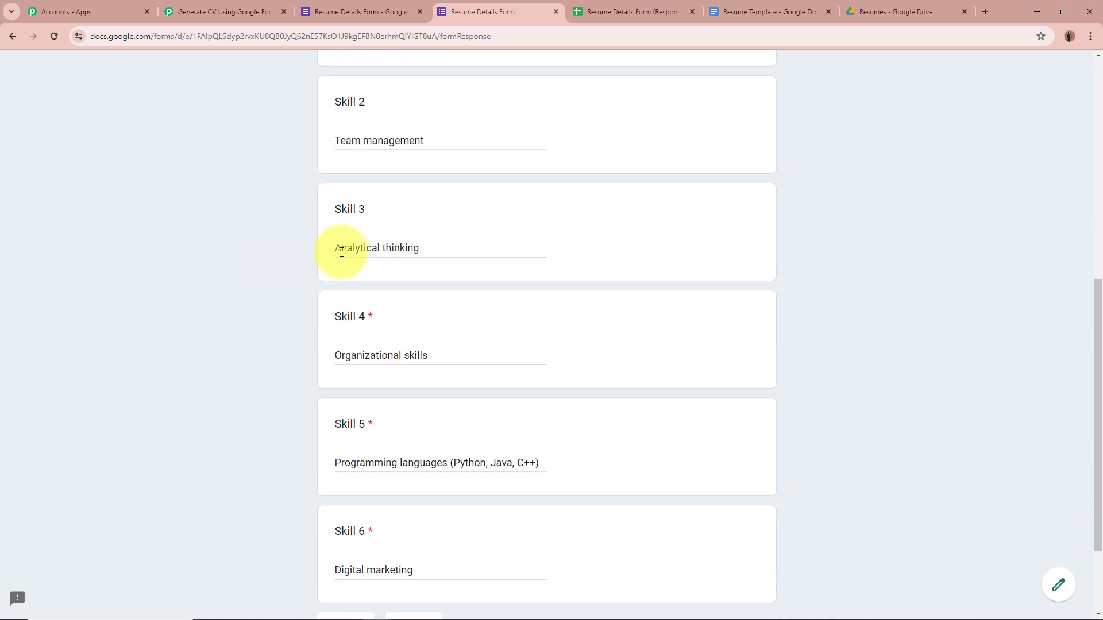
{"action": "scroll", "coordinate": [288, 278], "scroll_direction": "down", "scroll_amount": 1}
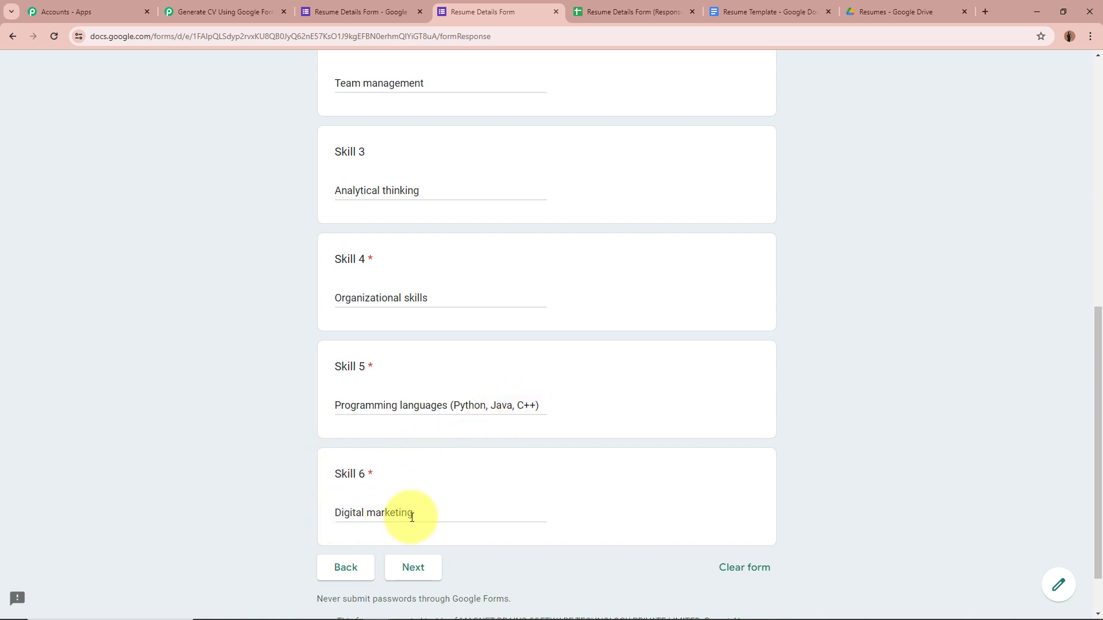
{"action": "left_click", "coordinate": [416, 570]}
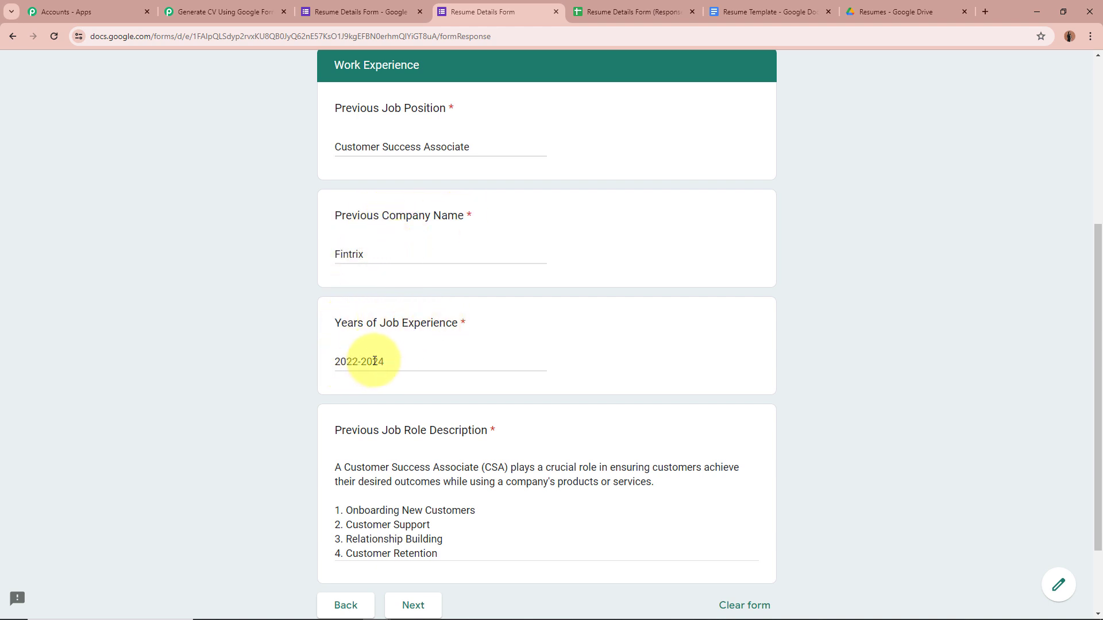
Enter Customer Success Associate at Fintrix, 2022-2024, with a four-duty role description.
{"action": "scroll", "coordinate": [411, 417], "scroll_direction": "down", "scroll_amount": 1}
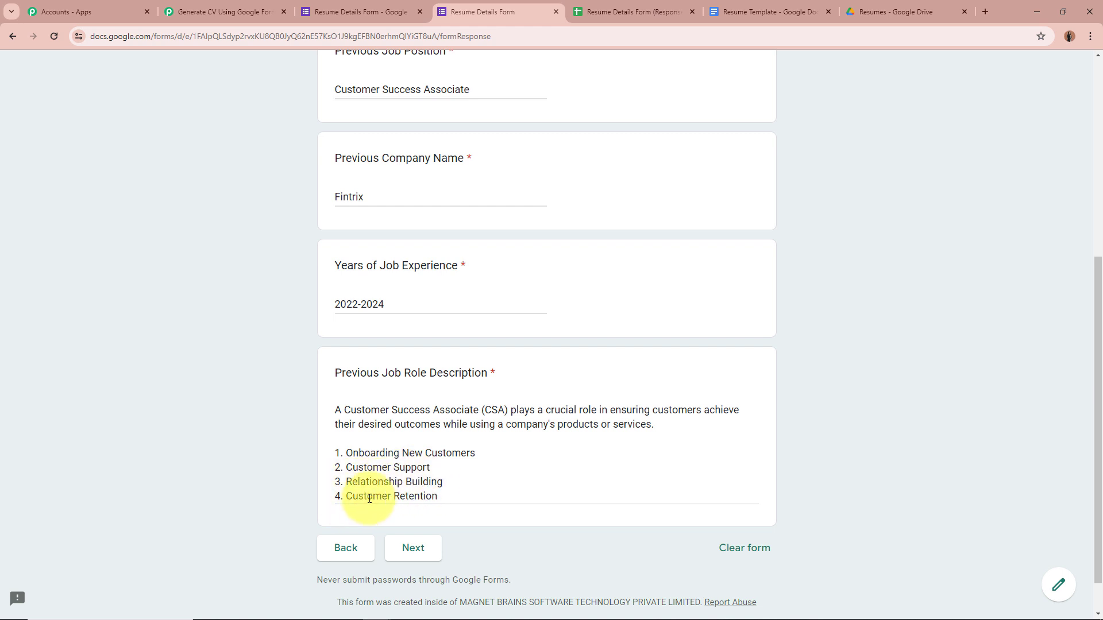
{"action": "scroll", "coordinate": [539, 496], "scroll_direction": "up", "scroll_amount": 1}
{"action": "scroll", "coordinate": [489, 502], "scroll_direction": "down", "scroll_amount": 2}
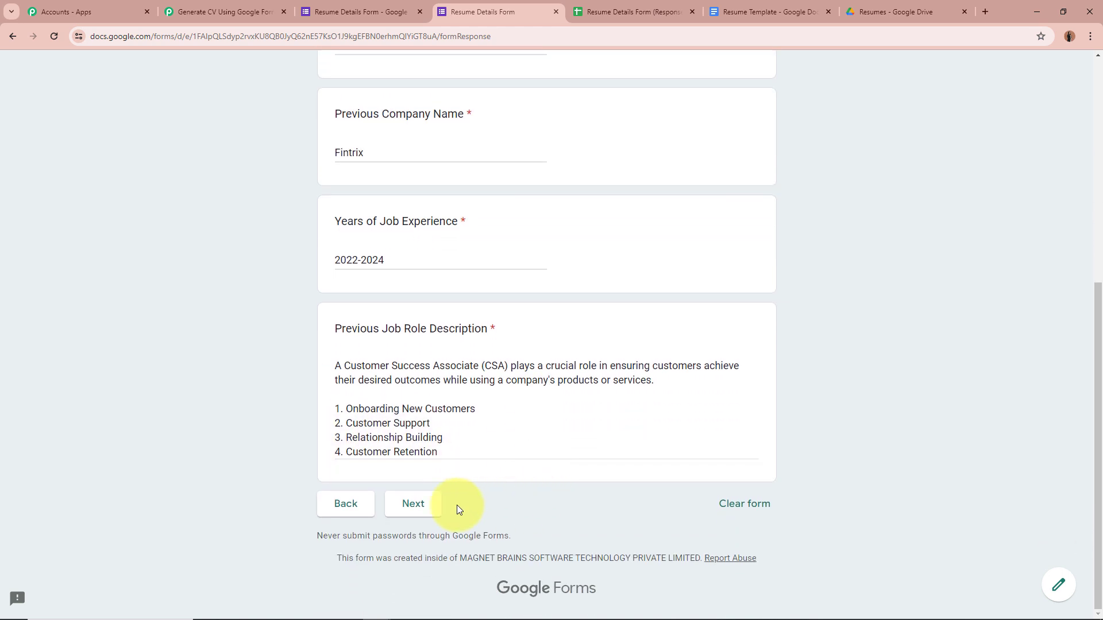
Enter four achievements, Team Collaboration Award through Effective Time Management, then advance to Profile Summary.
{"action": "left_click", "coordinate": [430, 511]}
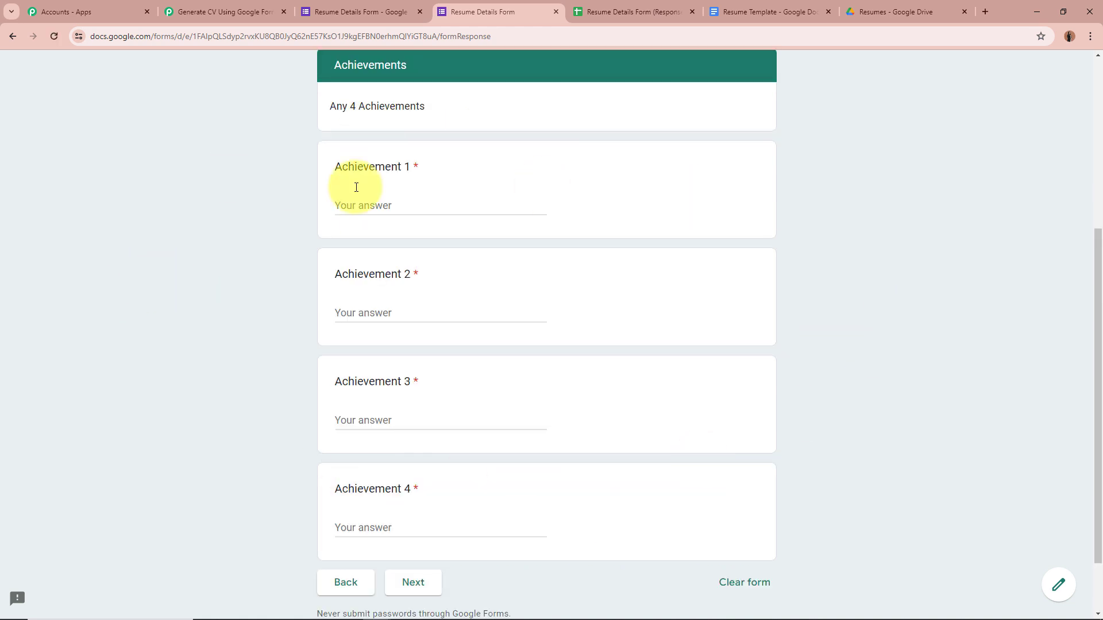
{"action": "left_click_drag", "start_coordinate": [331, 105], "coordinate": [485, 110]}
{"action": "left_click", "coordinate": [170, 218]}
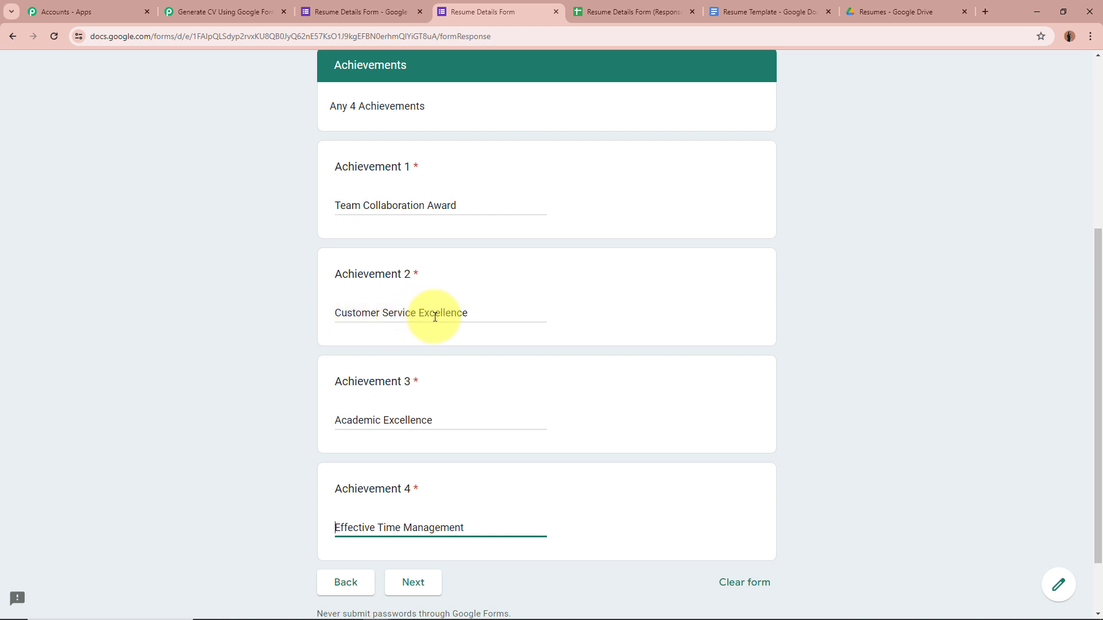
{"action": "scroll", "coordinate": [365, 375], "scroll_direction": "down", "scroll_amount": 1}
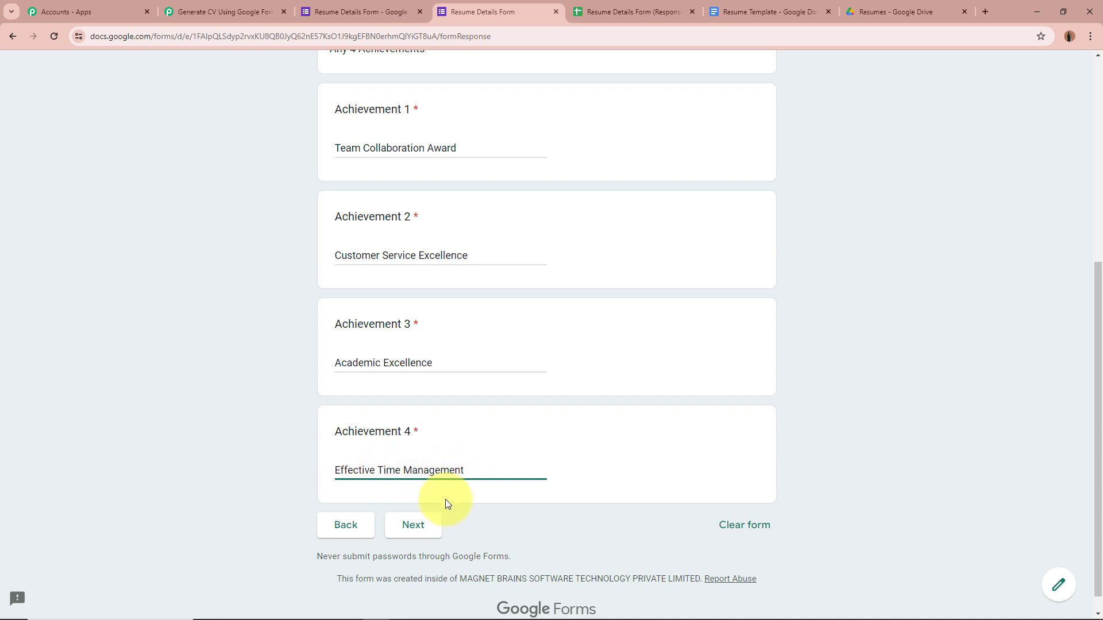
{"action": "left_click", "coordinate": [432, 527]}
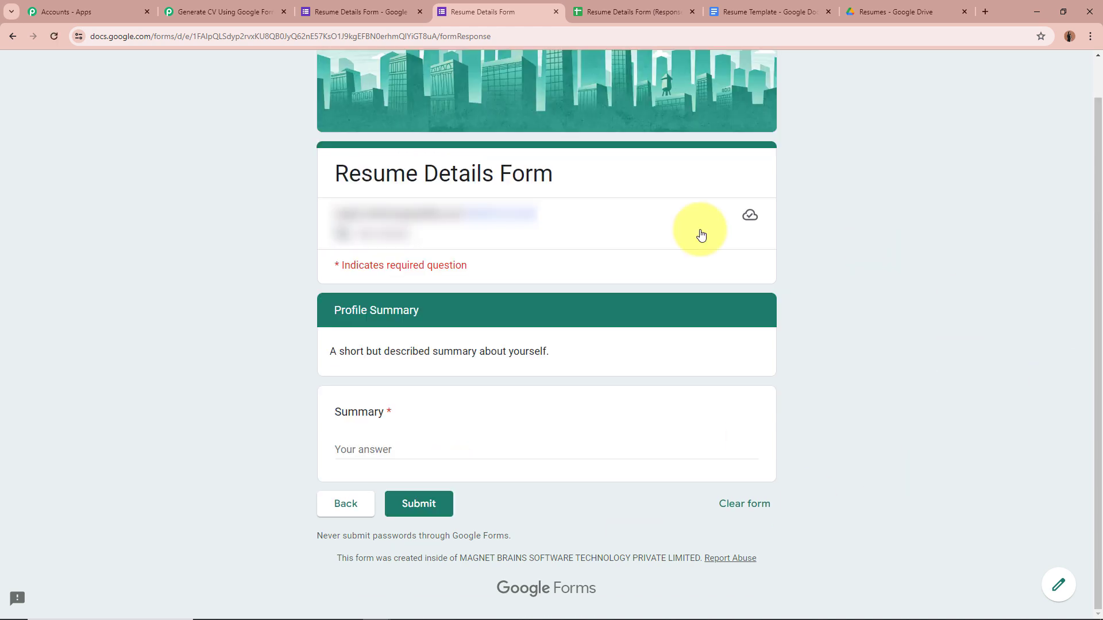
Paste the prepared profile summary paragraph into the Summary answer.
{"action": "left_click_drag", "start_coordinate": [328, 352], "coordinate": [551, 351]}
{"action": "left_click", "coordinate": [134, 351]}
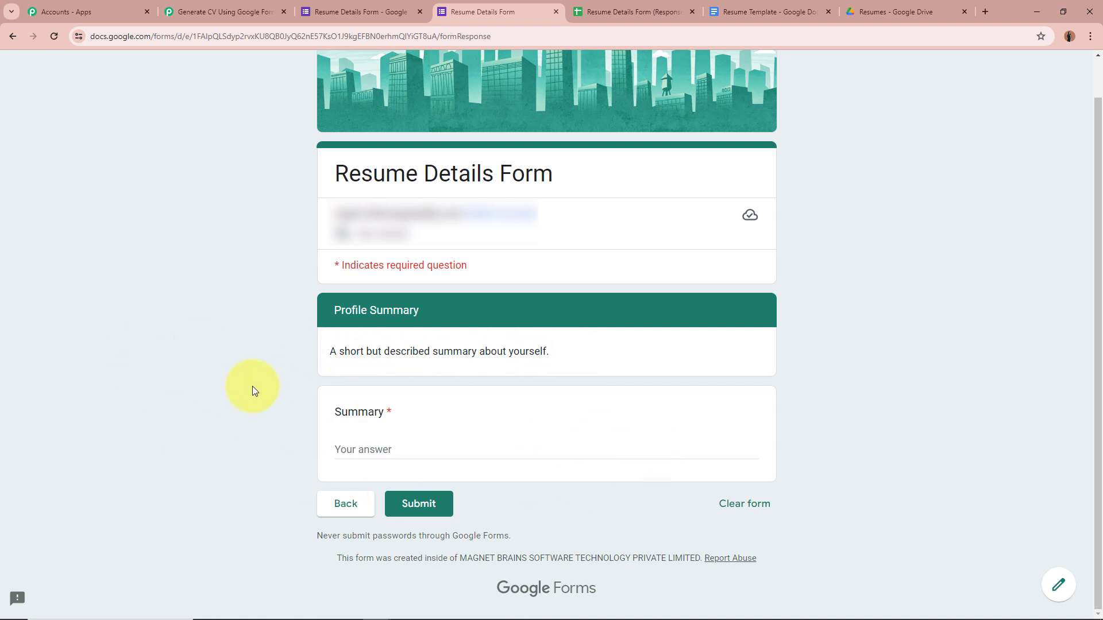
{"action": "type", "text": "Enthusiastic and adaptable recent graduate with a strong academic background in Business Administration. Skilled in Communication Skills, Team management, Analytical thinking, Organizational skills, Digital marketing, Programming languages (Python, Java, C++), with a passion for Learning new skills. Proven ability to Team Collaboration Award, Customer Service Excellence, Academic Excellence and Effective Time Management, seeking to leverage academic knowledge and to contribute effectively."}
{"action": "left_click_drag", "start_coordinate": [333, 379], "coordinate": [654, 449]}
{"action": "left_click", "coordinate": [662, 443]}
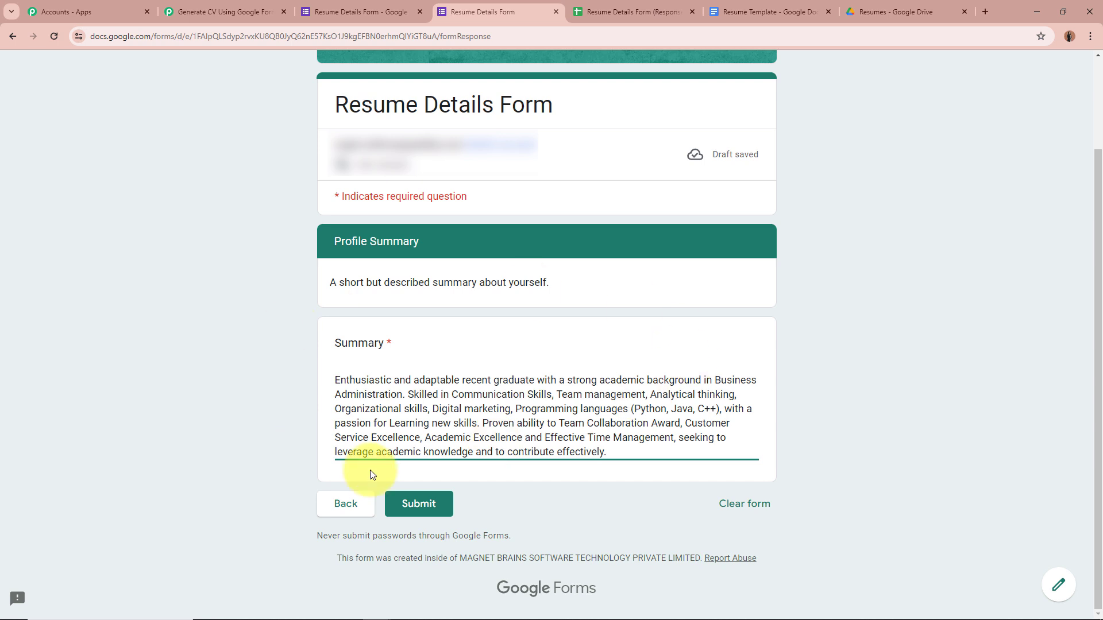
Submit the form, confirm the response was recorded, and open the responses spreadsheet.
{"action": "left_click", "coordinate": [426, 504]}
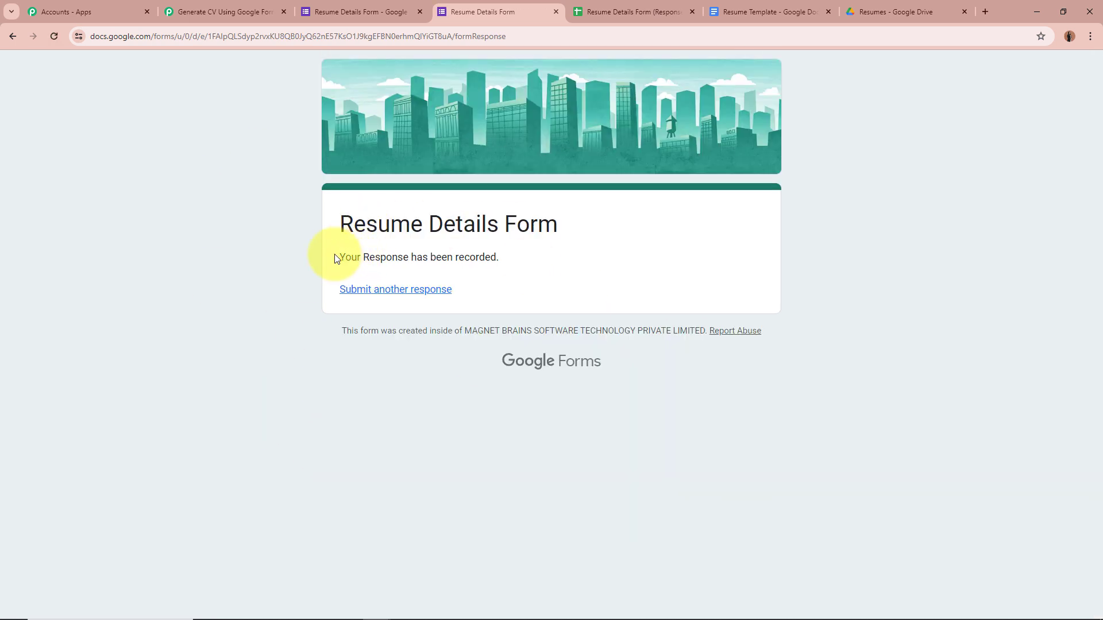
{"action": "left_click_drag", "start_coordinate": [336, 258], "coordinate": [681, 259]}
{"action": "left_click", "coordinate": [681, 258]}
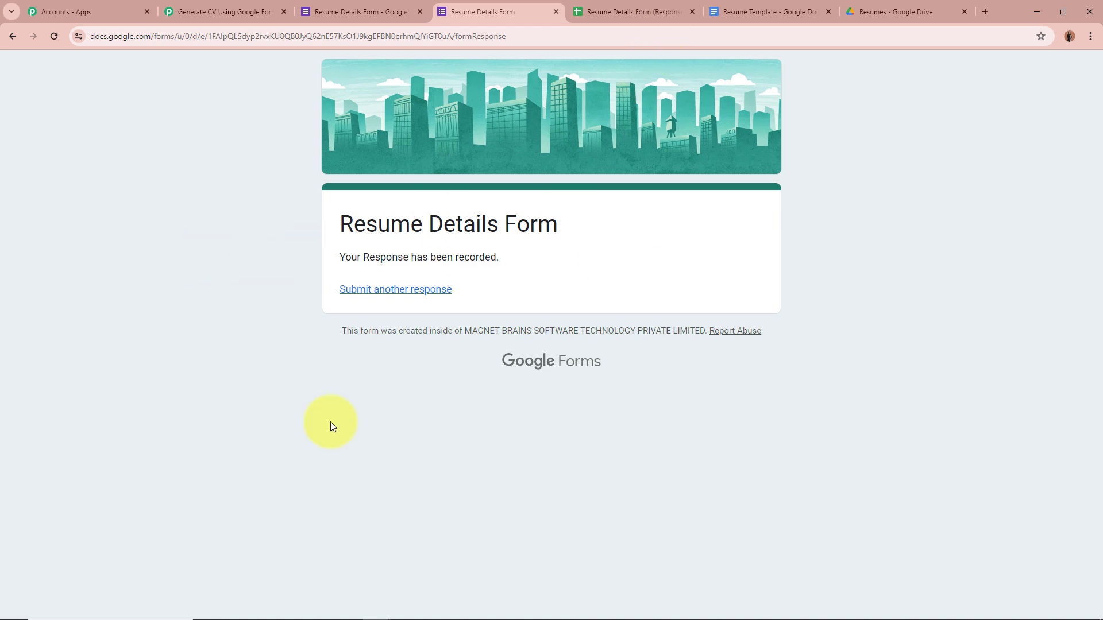
{"action": "left_click", "coordinate": [655, 11]}
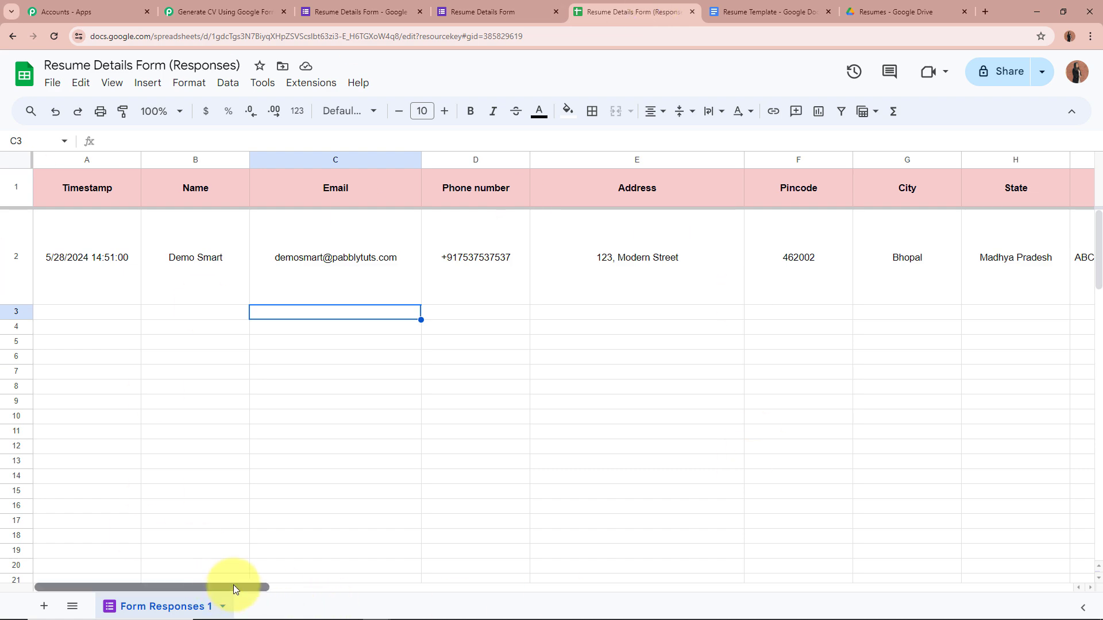
Review the new response in row 2, including the respondent's email in column C.
{"action": "left_click_drag", "start_coordinate": [233, 585], "coordinate": [163, 446]}
{"action": "left_click", "coordinate": [169, 439]}
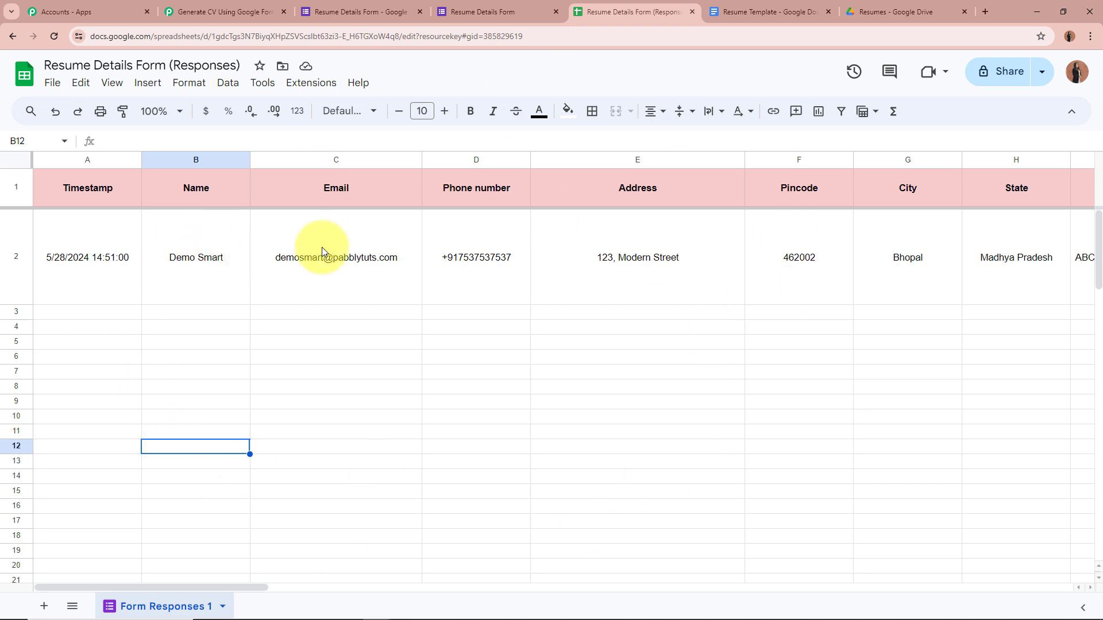
{"action": "left_click", "coordinate": [339, 253]}
{"action": "left_click", "coordinate": [402, 432]}
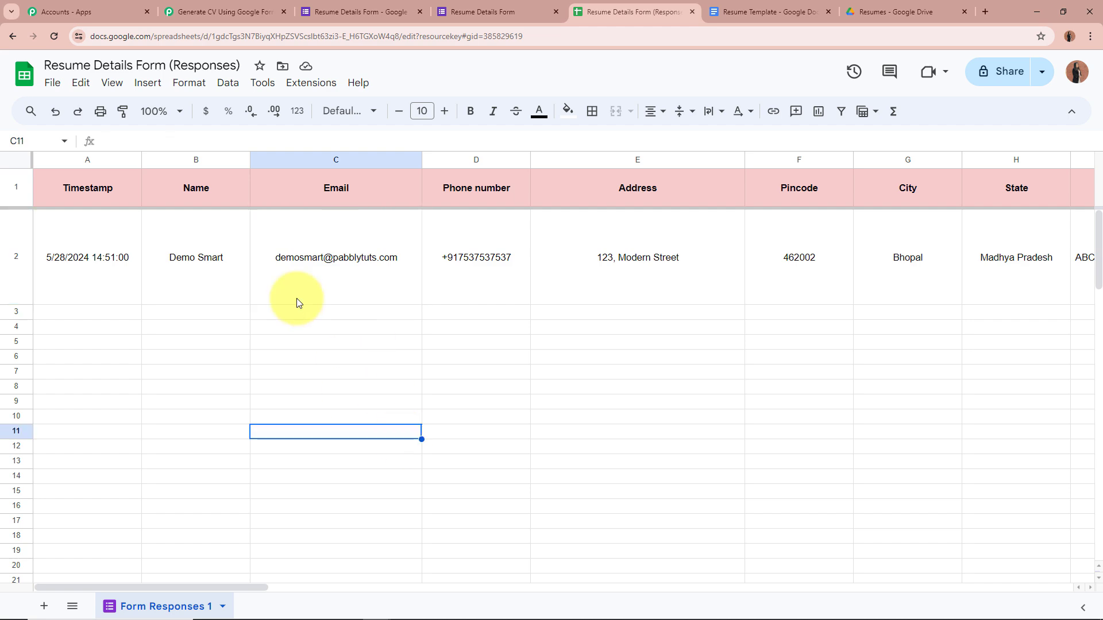
In Pabbly Connect, scroll to the captured response showing TriggerColumn AC and timestamp 5/28/2024 14:51:00.
{"action": "left_click", "coordinate": [252, 11]}
{"action": "scroll", "coordinate": [122, 344], "scroll_direction": "down", "scroll_amount": 6}
{"action": "scroll", "coordinate": [123, 367], "scroll_direction": "down", "scroll_amount": 6}
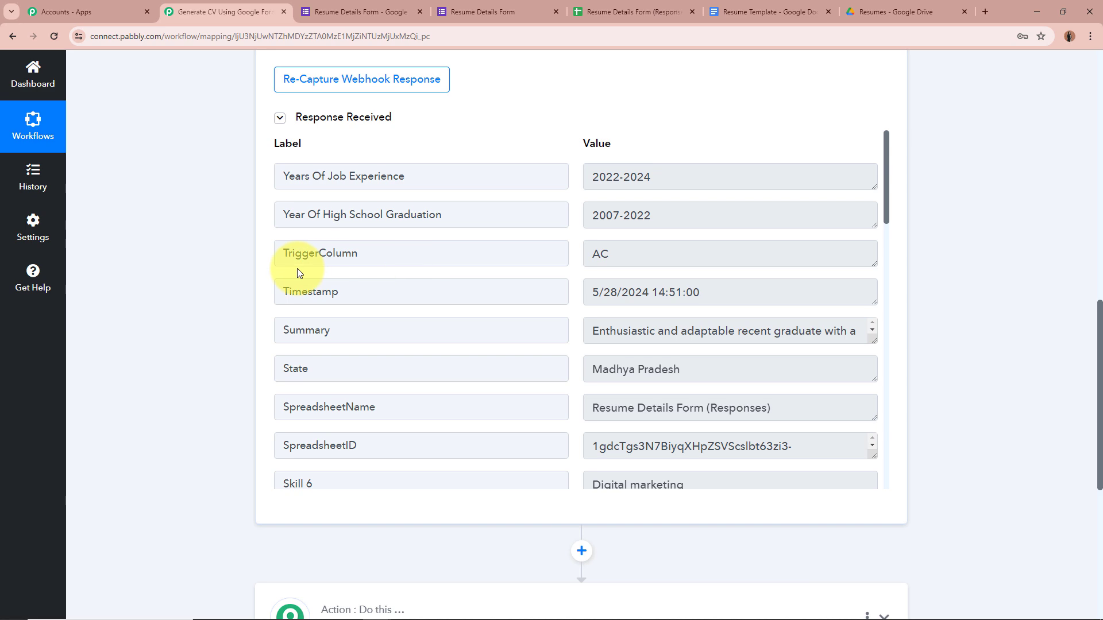
Inspect the captured Name, Phone Number, Email, Field Of Study, High School Name and 96% values.
{"action": "left_click_drag", "start_coordinate": [885, 216], "coordinate": [877, 428]}
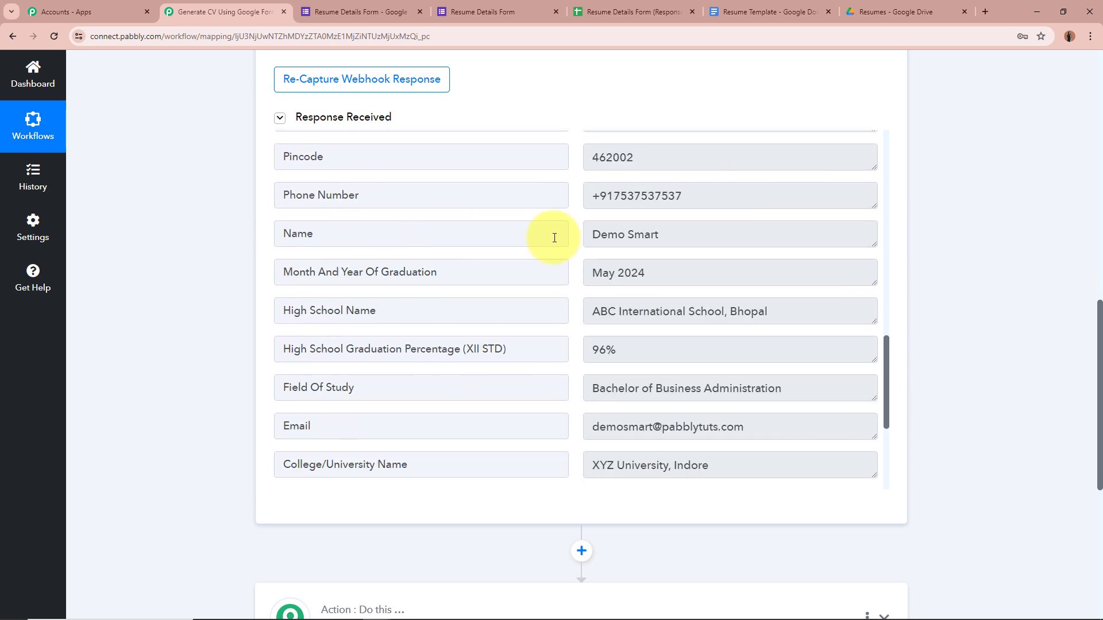
{"action": "left_click", "coordinate": [633, 233]}
{"action": "key", "text": "ctrl+a"}
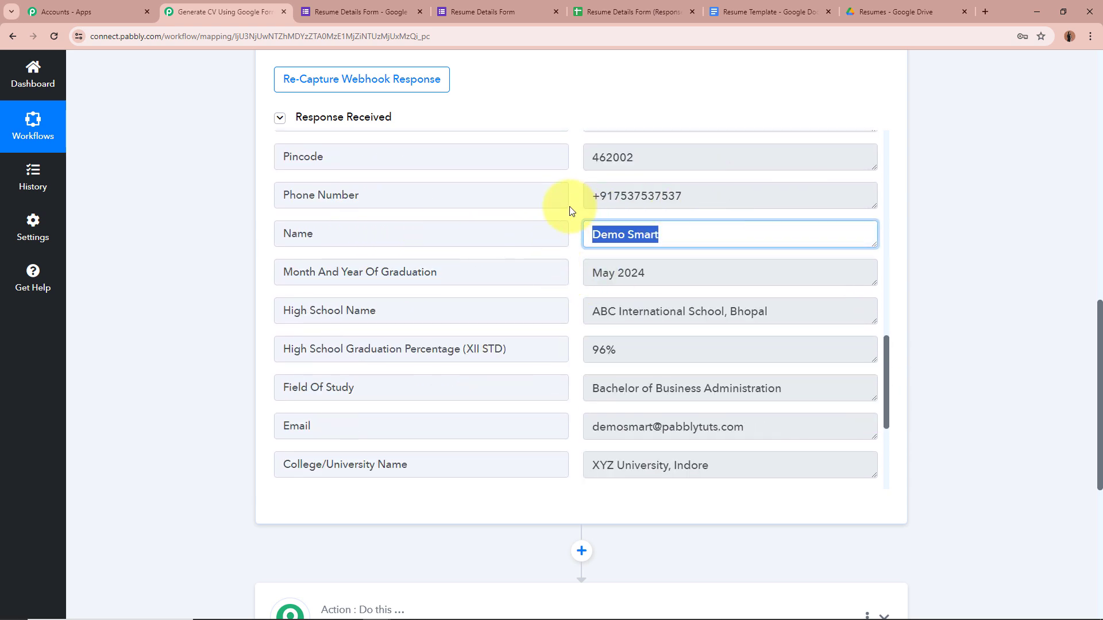
{"action": "left_click", "coordinate": [609, 195]}
{"action": "key", "text": "ctrl+a"}
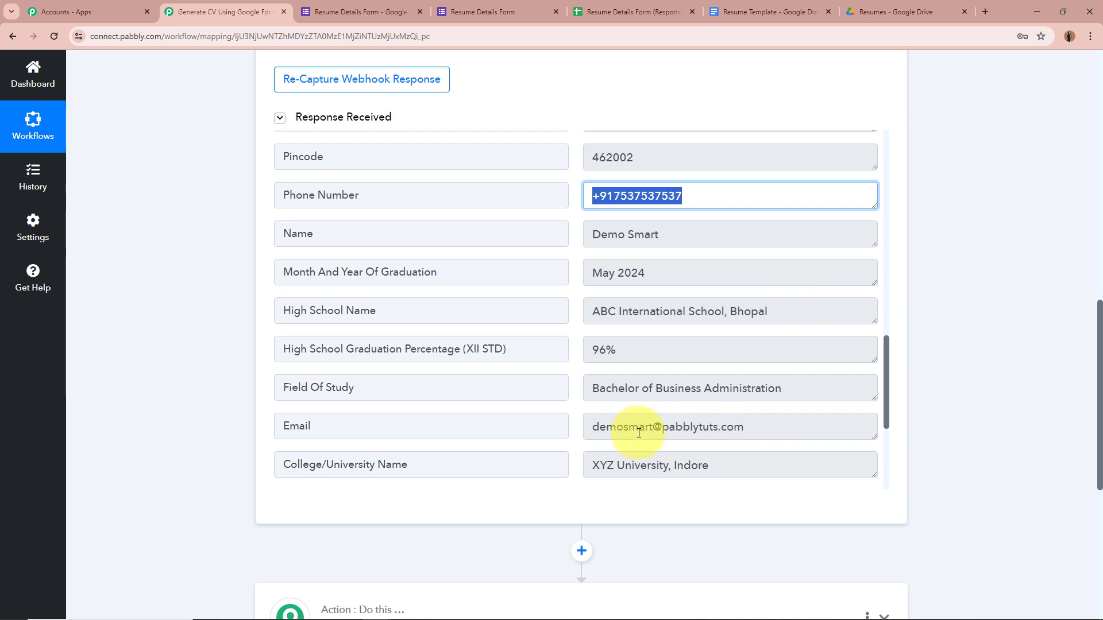
{"action": "left_click_drag", "start_coordinate": [585, 426], "coordinate": [805, 426]}
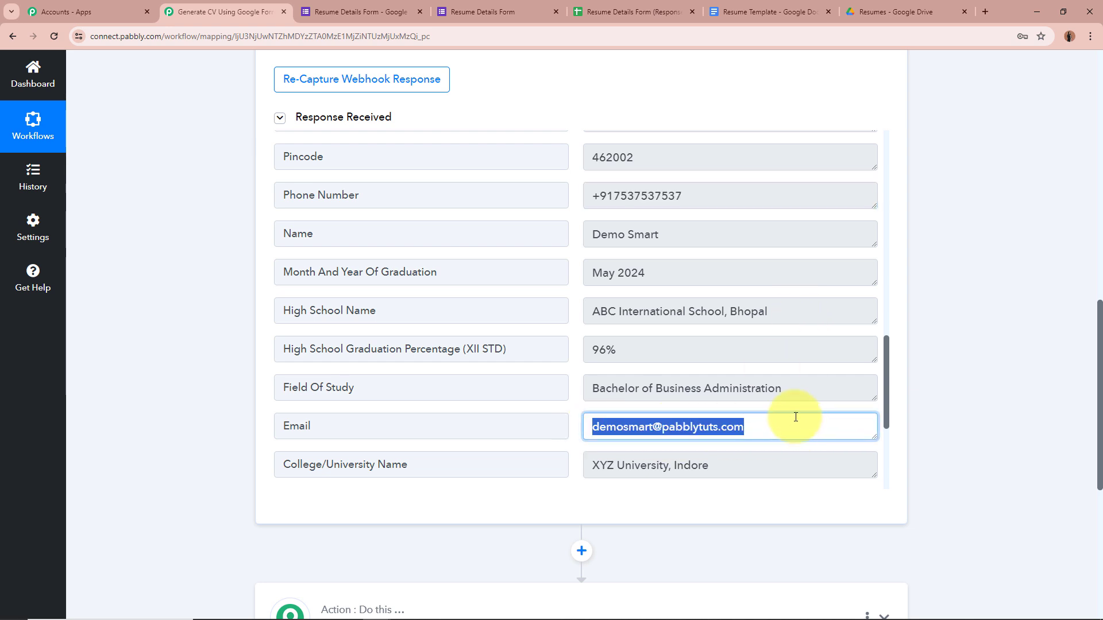
{"action": "left_click", "coordinate": [590, 391]}
{"action": "left_click_drag", "start_coordinate": [589, 390], "coordinate": [792, 388]}
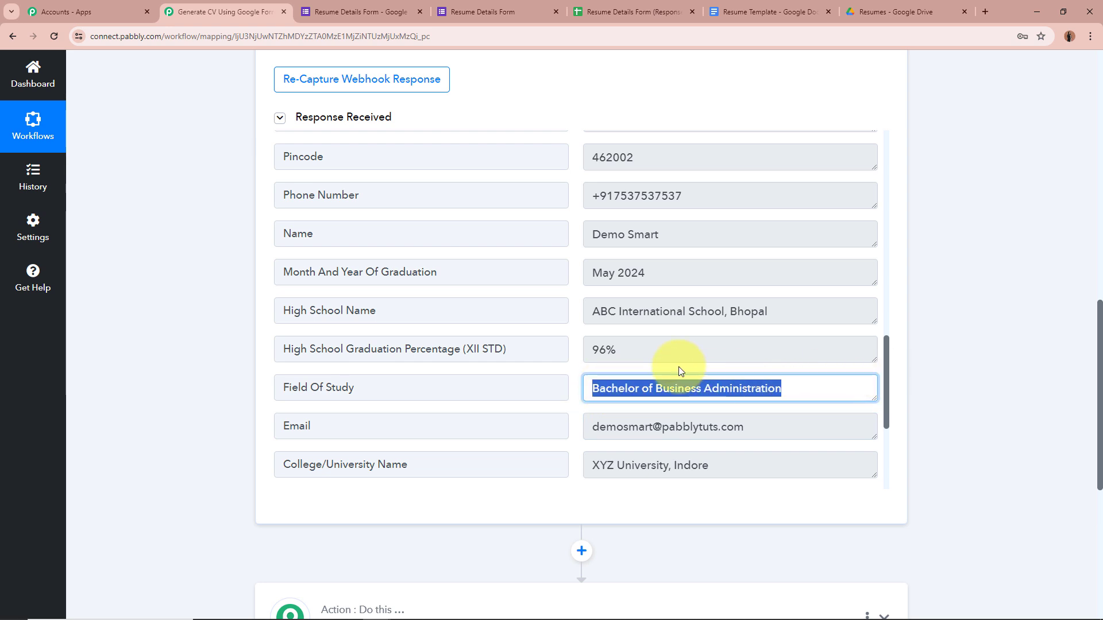
{"action": "left_click_drag", "start_coordinate": [591, 311], "coordinate": [842, 352]}
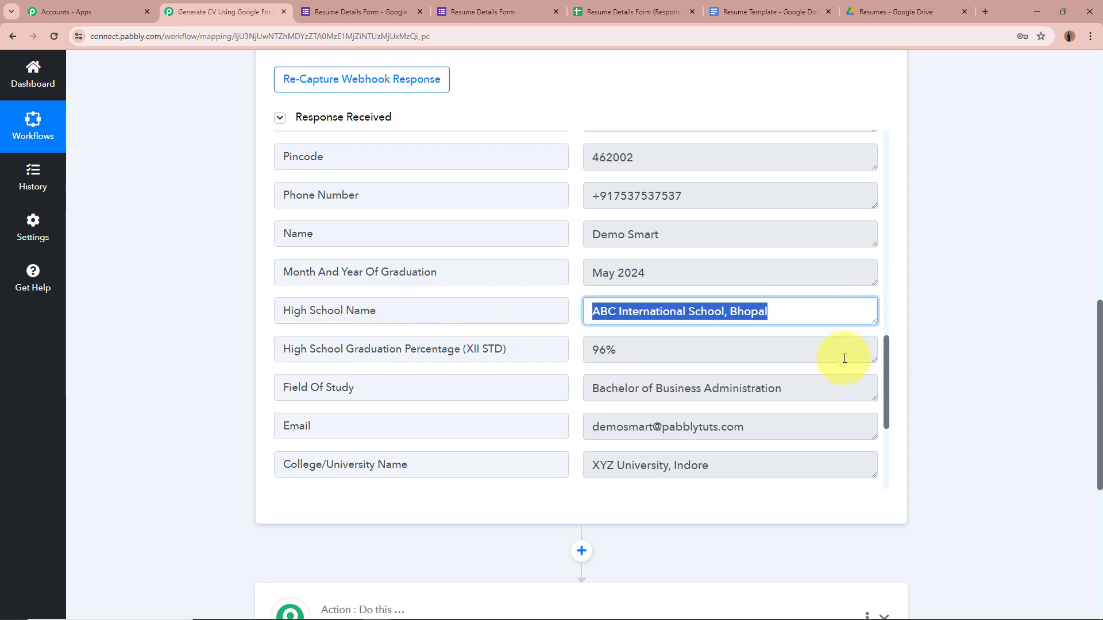
{"action": "left_click", "coordinate": [576, 352]}
{"action": "left_click_drag", "start_coordinate": [620, 346], "coordinate": [574, 347]}
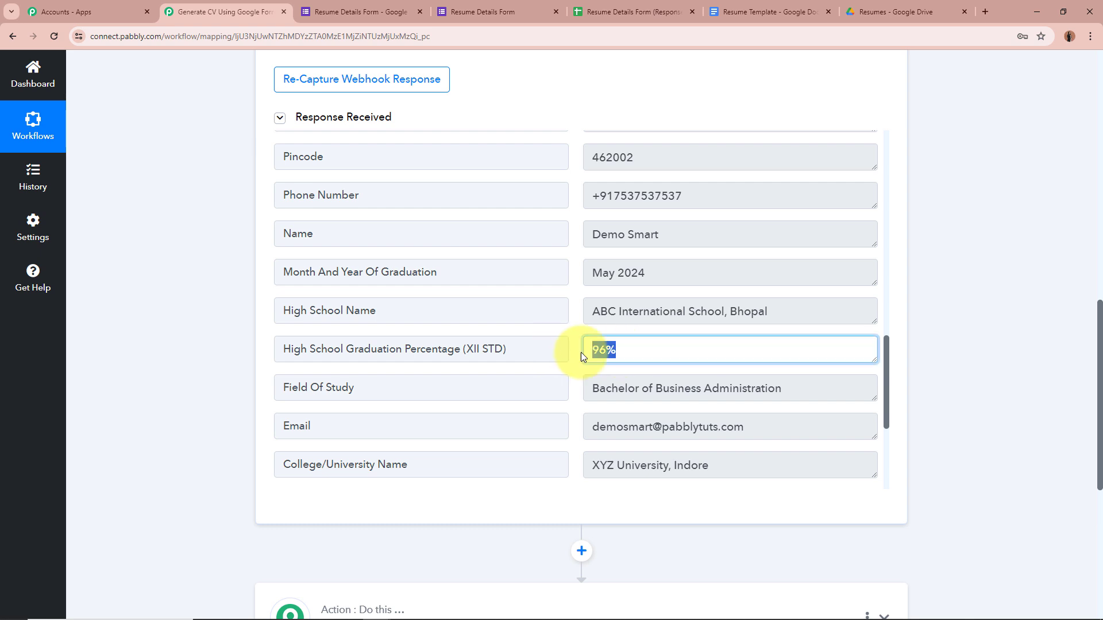
Check the Pincode 462002 and Previous Company Fintrix values, then collapse the Google Forms trigger step.
{"action": "scroll", "coordinate": [710, 344], "scroll_direction": "up", "scroll_amount": 1}
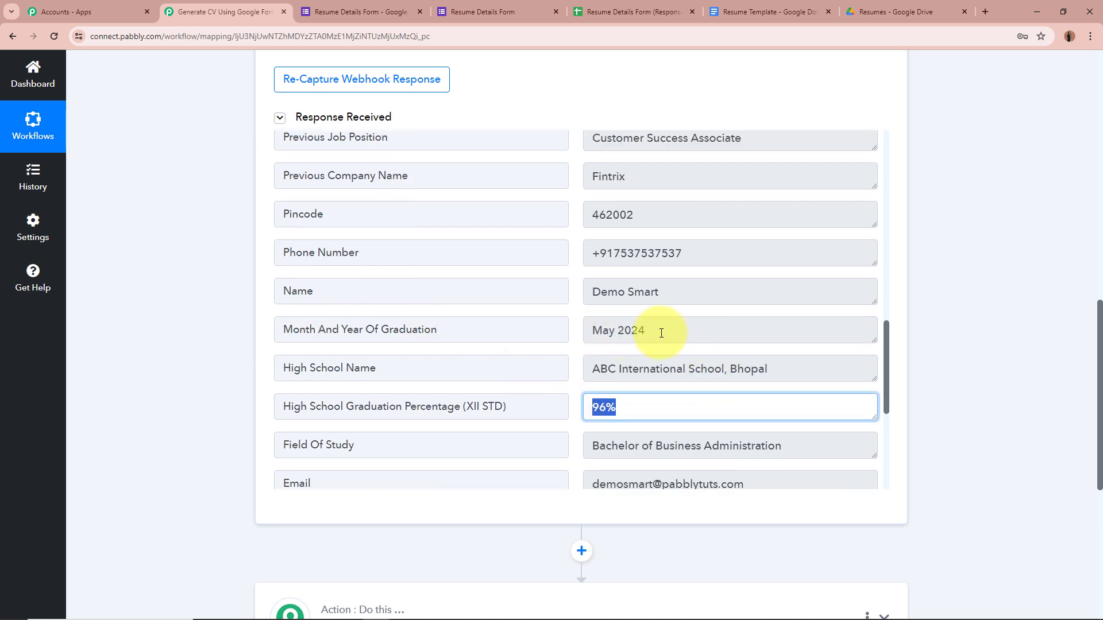
{"action": "left_click_drag", "start_coordinate": [660, 330], "coordinate": [484, 335]}
{"action": "scroll", "coordinate": [689, 342], "scroll_direction": "up", "scroll_amount": 2}
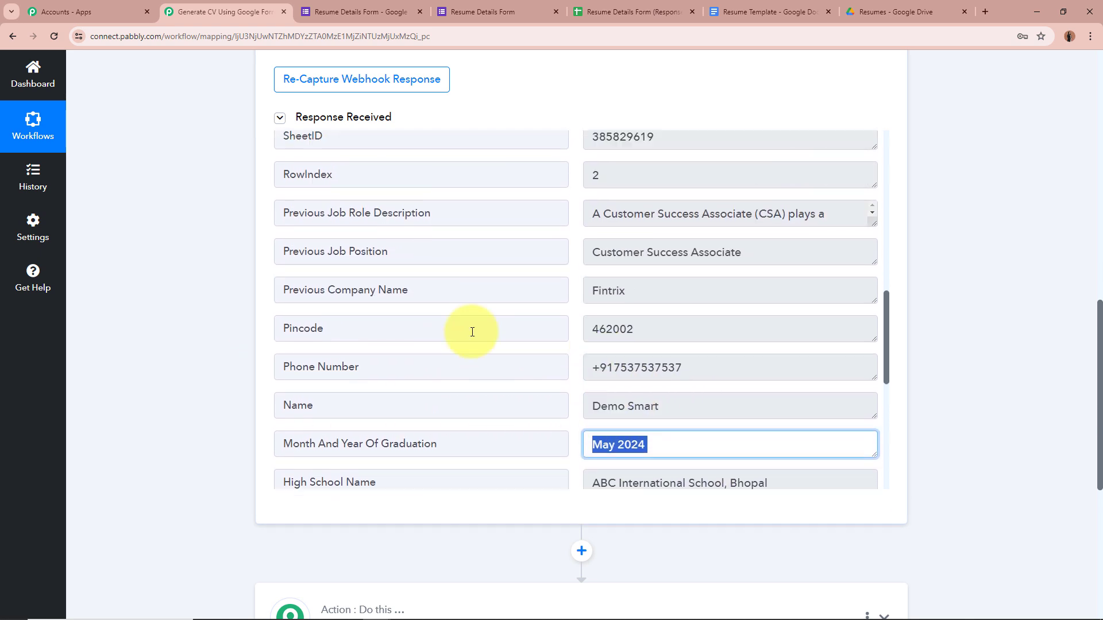
{"action": "left_click_drag", "start_coordinate": [628, 336], "coordinate": [374, 328]}
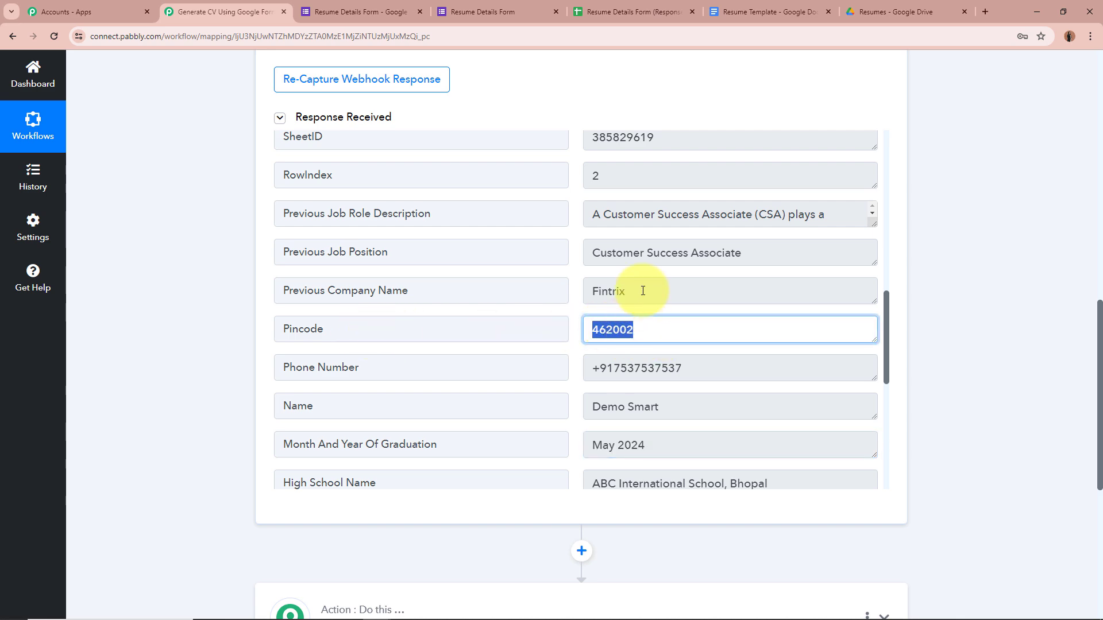
{"action": "left_click_drag", "start_coordinate": [644, 290], "coordinate": [362, 315]}
{"action": "scroll", "coordinate": [728, 291], "scroll_direction": "up", "scroll_amount": 15}
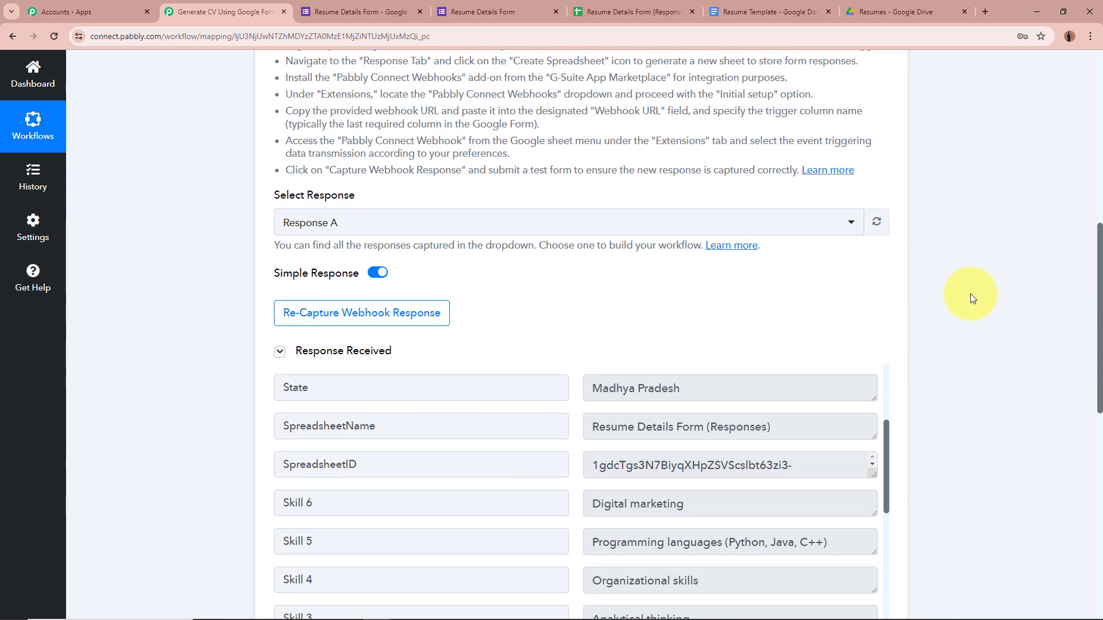
{"action": "left_click", "coordinate": [884, 286]}
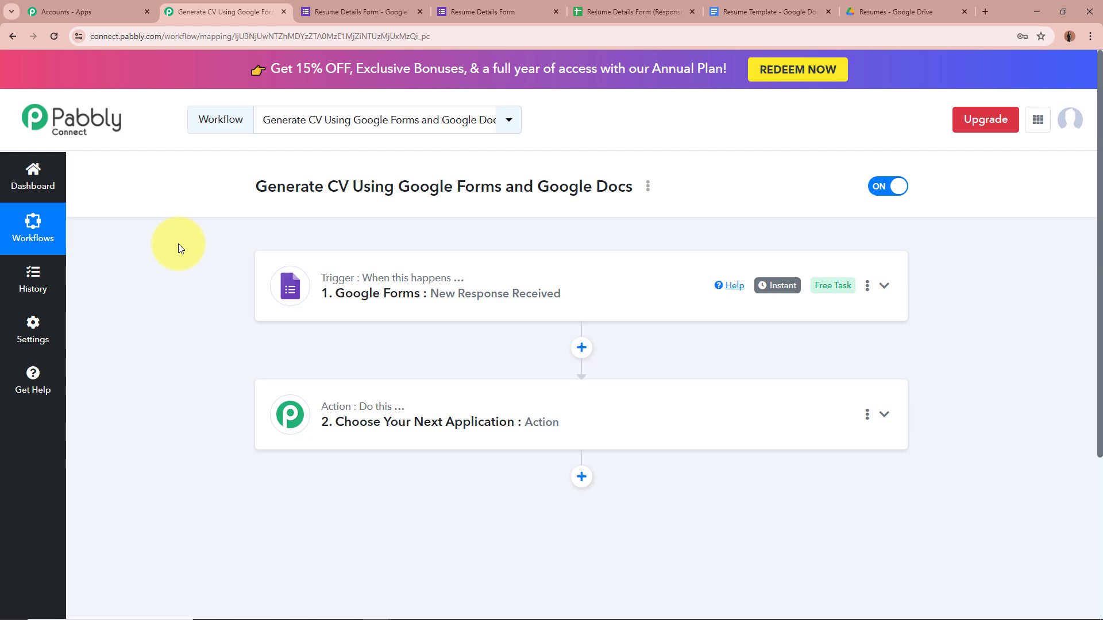
Set the action step to Google Docs with the Create Document from Template event, then view the Resume Template.
{"action": "left_click", "coordinate": [884, 414]}
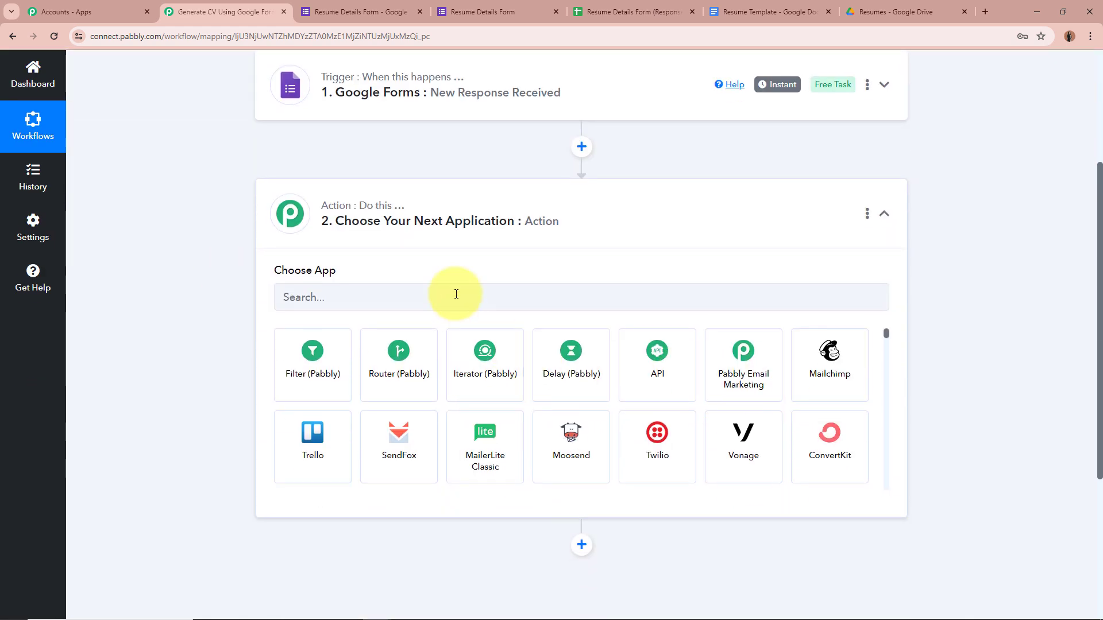
{"action": "left_click", "coordinate": [456, 302]}
{"action": "type", "text": "Google"}
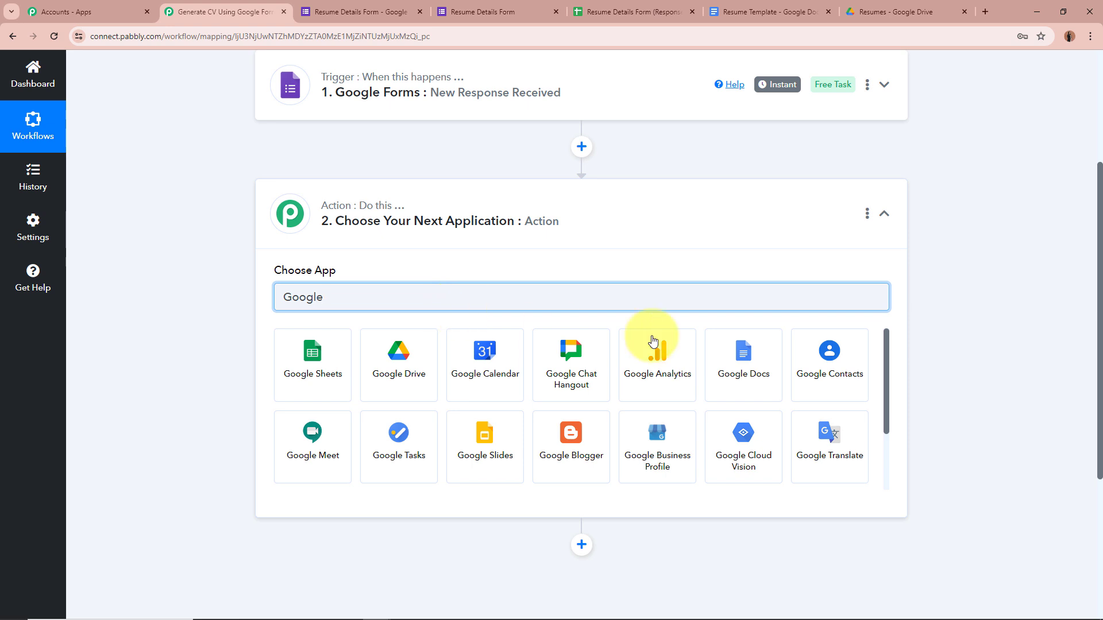
{"action": "left_click", "coordinate": [748, 346]}
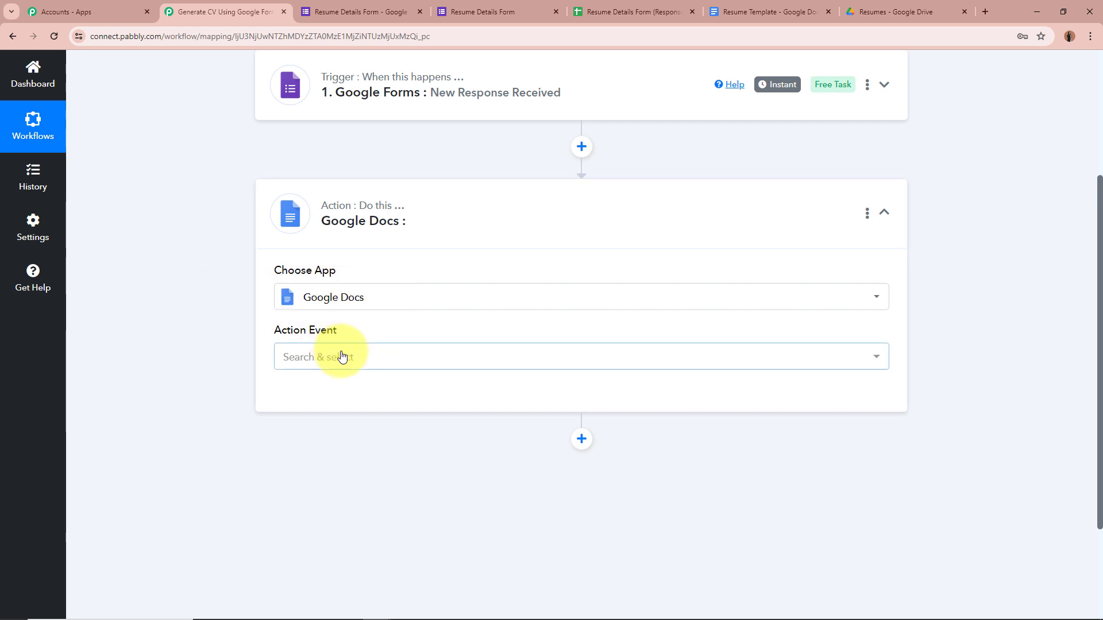
{"action": "left_click", "coordinate": [339, 356]}
{"action": "left_click", "coordinate": [370, 236]}
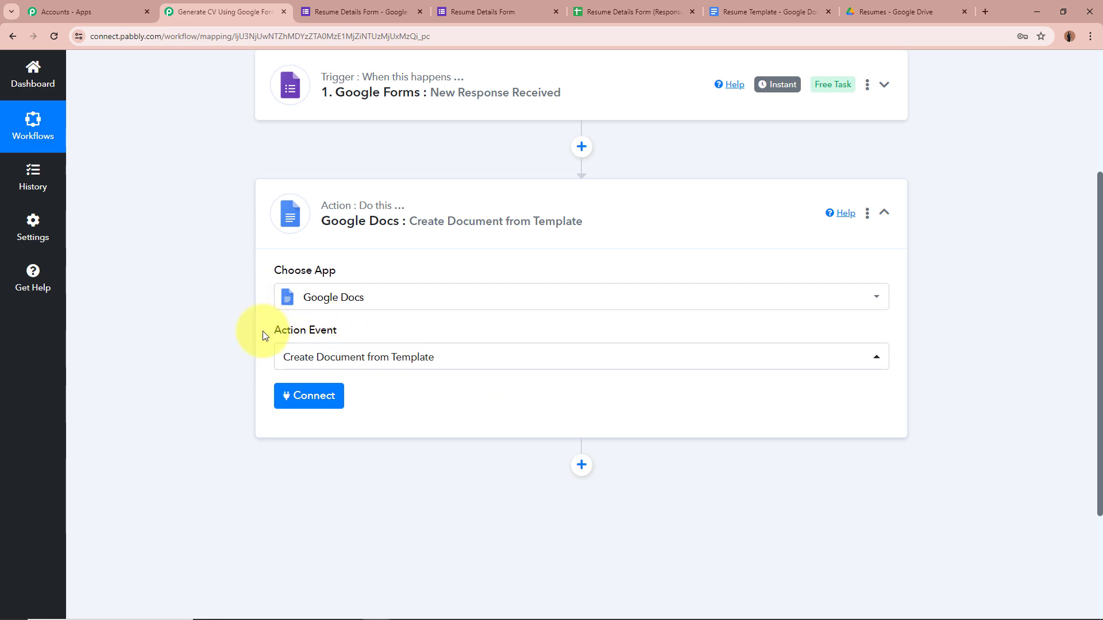
{"action": "left_click", "coordinate": [769, 12]}
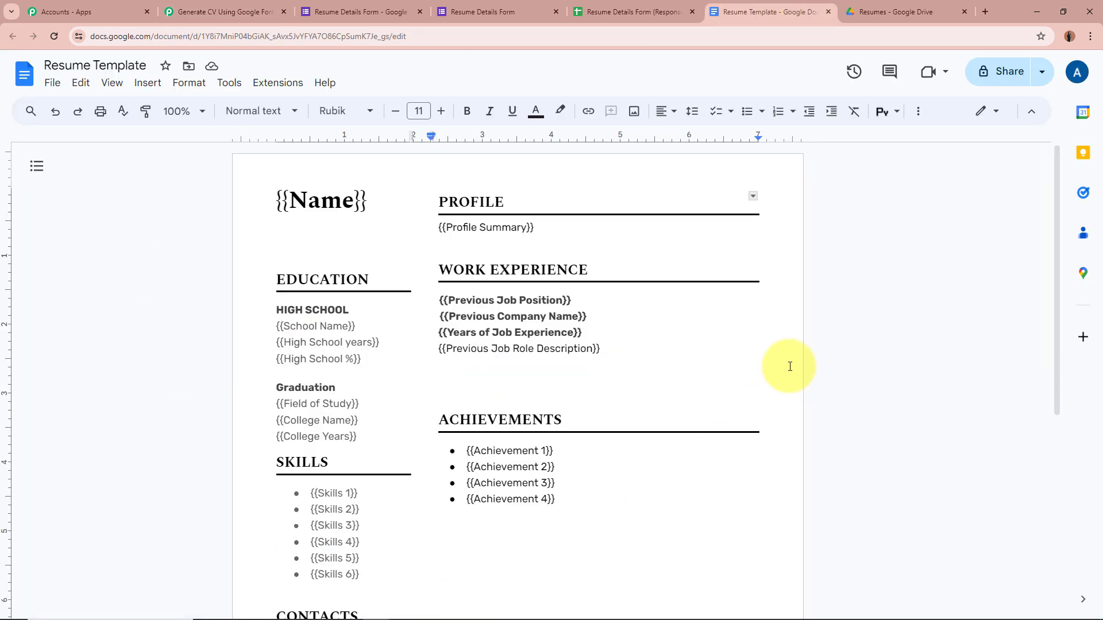
Review the Resume Template's placeholders such as {{School Name}}, then return to the Pabbly workflow.
{"action": "scroll", "coordinate": [127, 328], "scroll_direction": "down", "scroll_amount": 5}
{"action": "scroll", "coordinate": [128, 327], "scroll_direction": "up", "scroll_amount": 5}
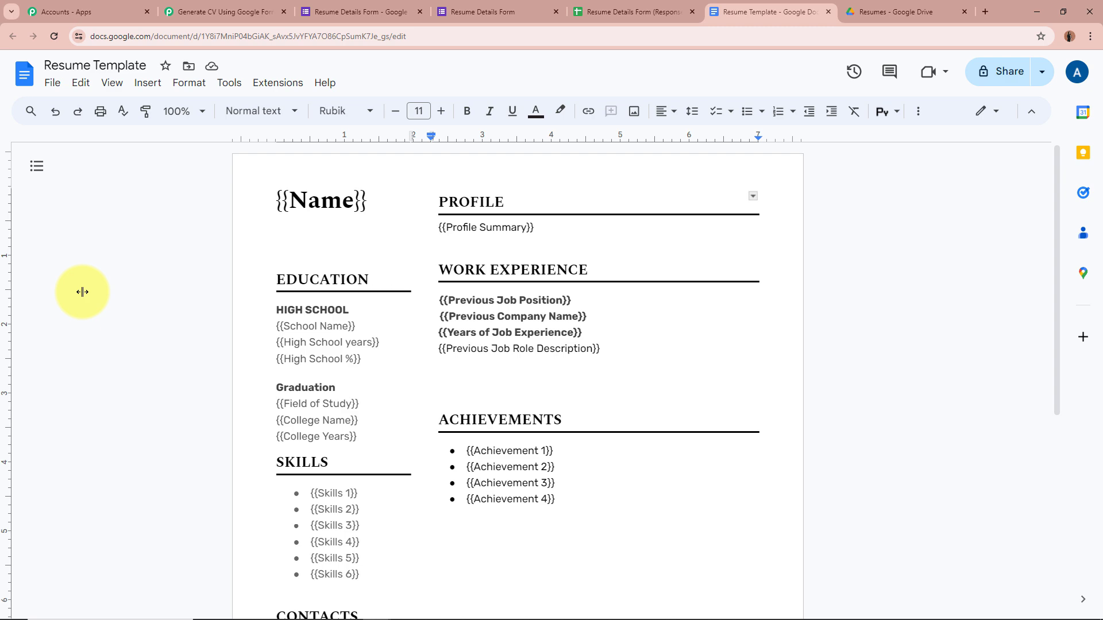
{"action": "scroll", "coordinate": [82, 292], "scroll_direction": "down", "scroll_amount": 2}
{"action": "scroll", "coordinate": [81, 296], "scroll_direction": "up", "scroll_amount": 2}
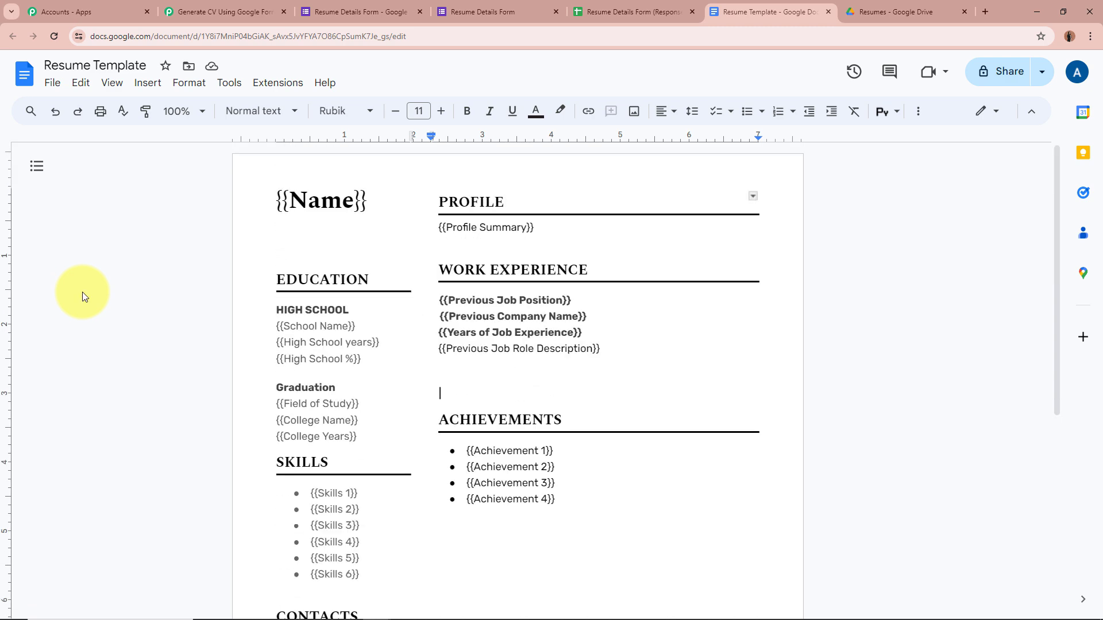
{"action": "left_click", "coordinate": [286, 327]}
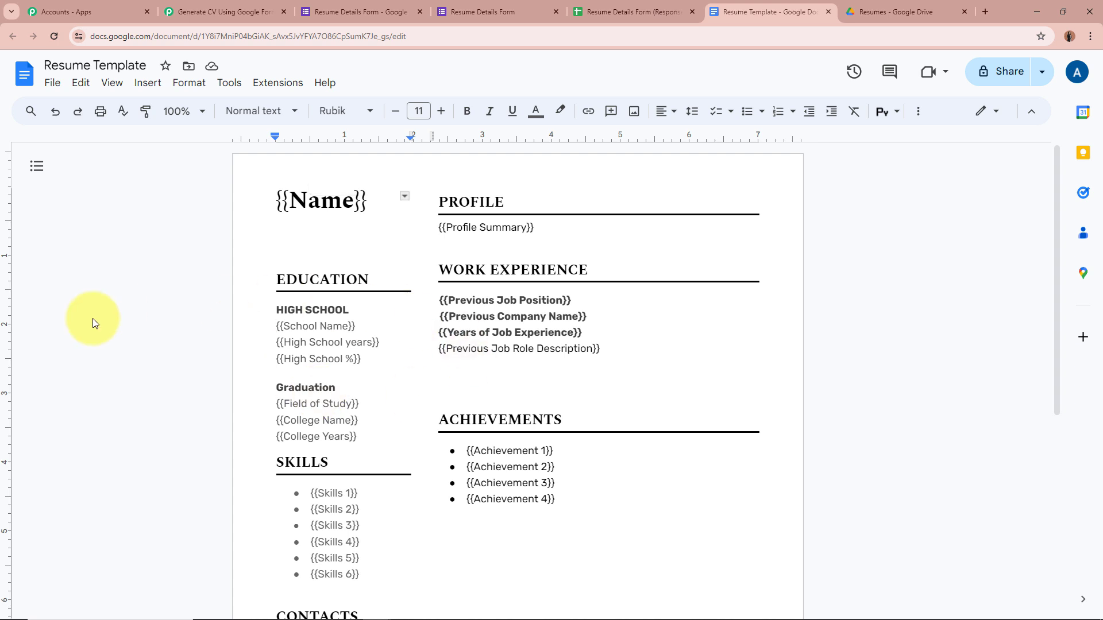
{"action": "left_click", "coordinate": [278, 326]}
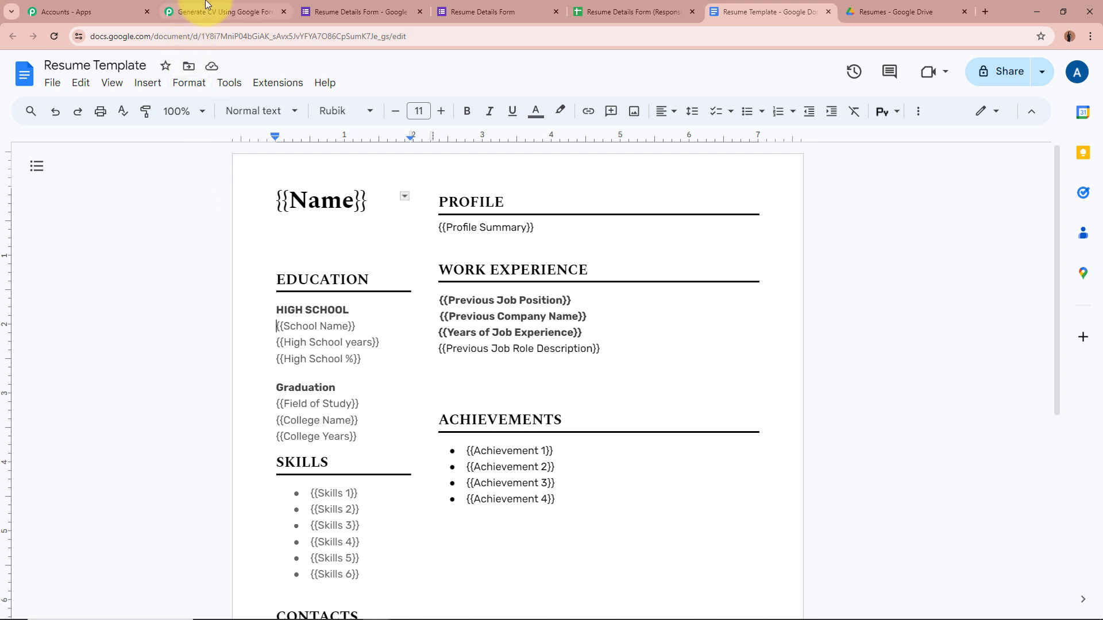
{"action": "left_click", "coordinate": [221, 11]}
{"action": "scroll", "coordinate": [116, 260], "scroll_direction": "down", "scroll_amount": 3}
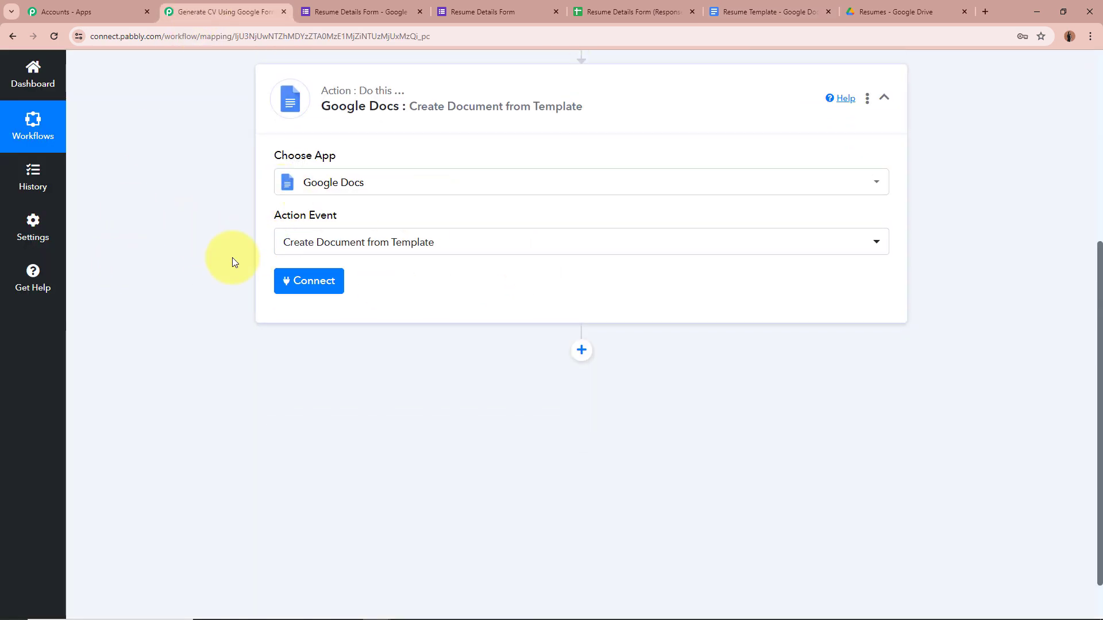
Authorise a new Google Docs connection through Sign in with Google and Allow.
{"action": "left_click", "coordinate": [309, 281]}
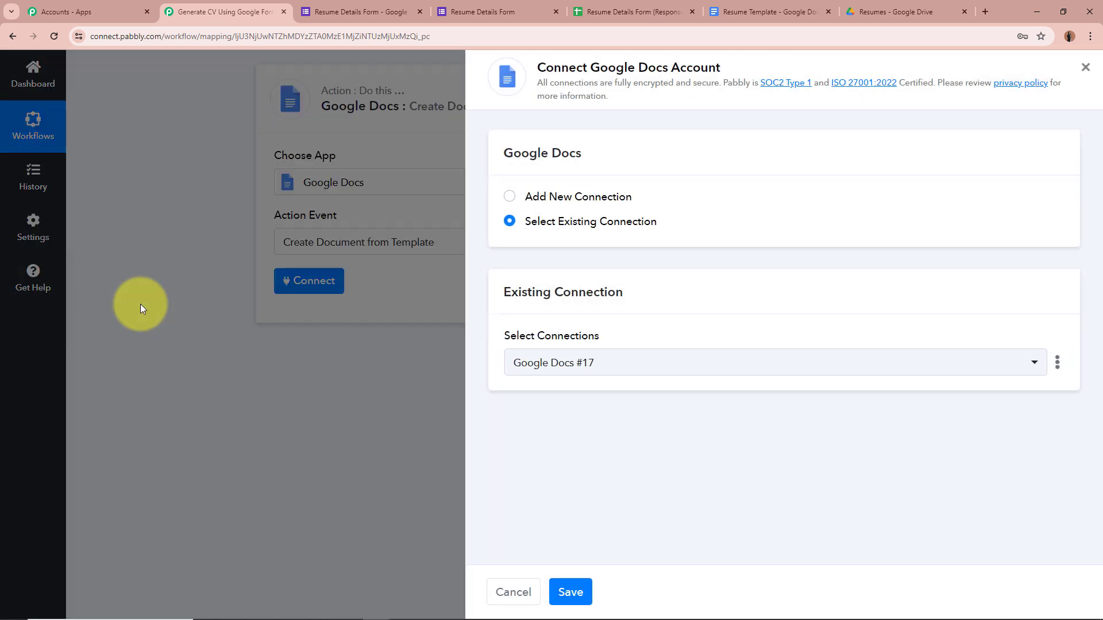
{"action": "left_click", "coordinate": [510, 196]}
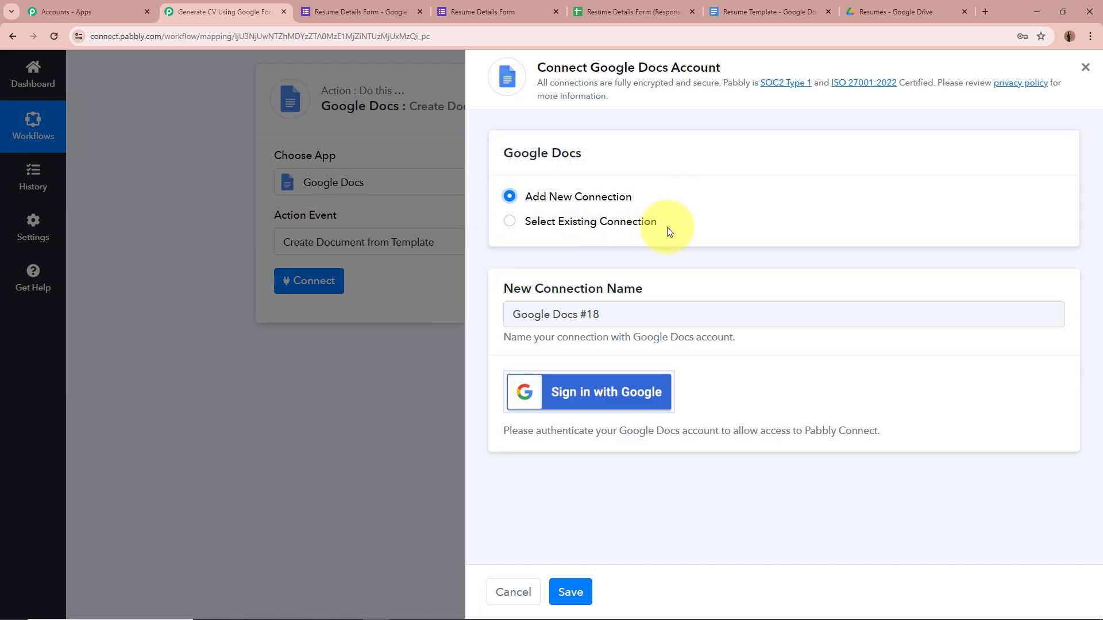
{"action": "left_click", "coordinate": [598, 396]}
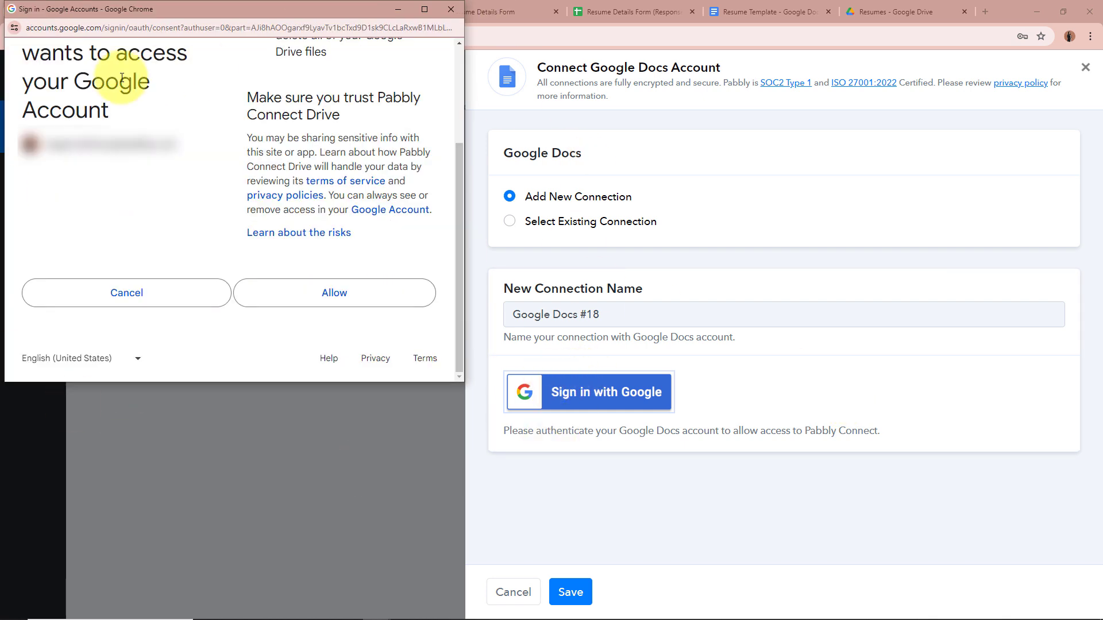
{"action": "left_click", "coordinate": [383, 304]}
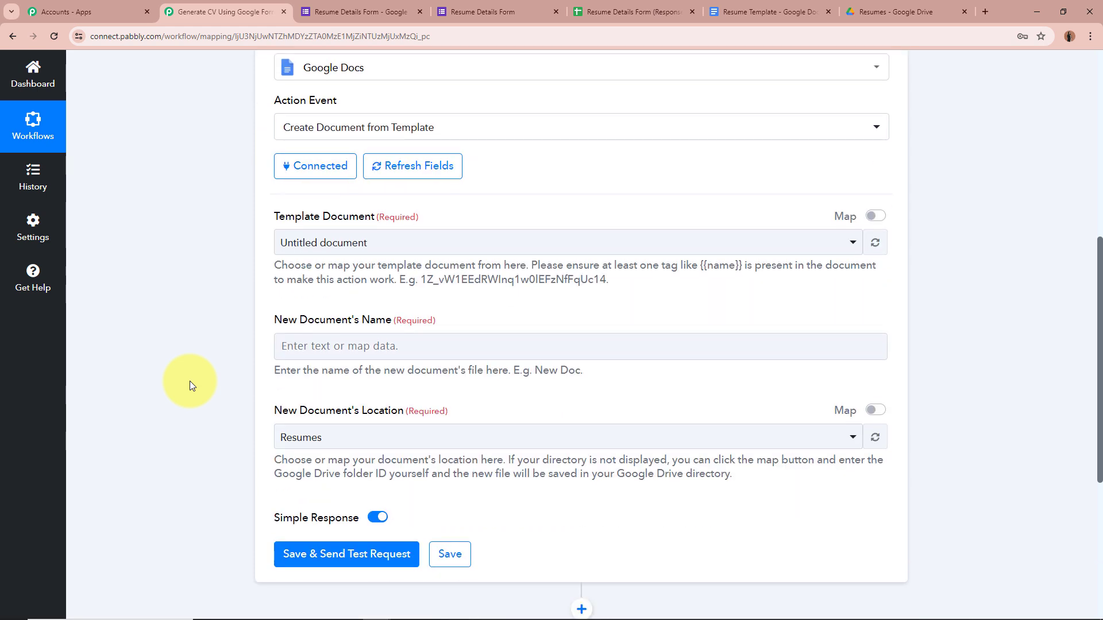
Choose Resume Template as the template document, revealing Name, School Name and High School Years fields.
{"action": "scroll", "coordinate": [234, 401], "scroll_direction": "down", "scroll_amount": 4}
{"action": "left_click", "coordinate": [775, 10]}
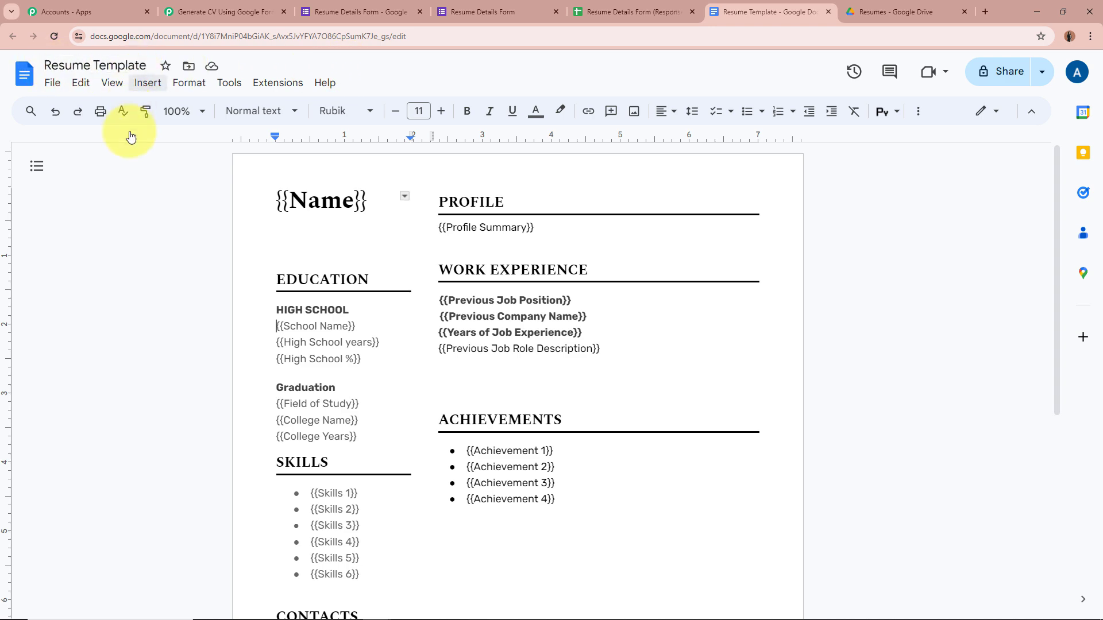
{"action": "left_click", "coordinate": [224, 11]}
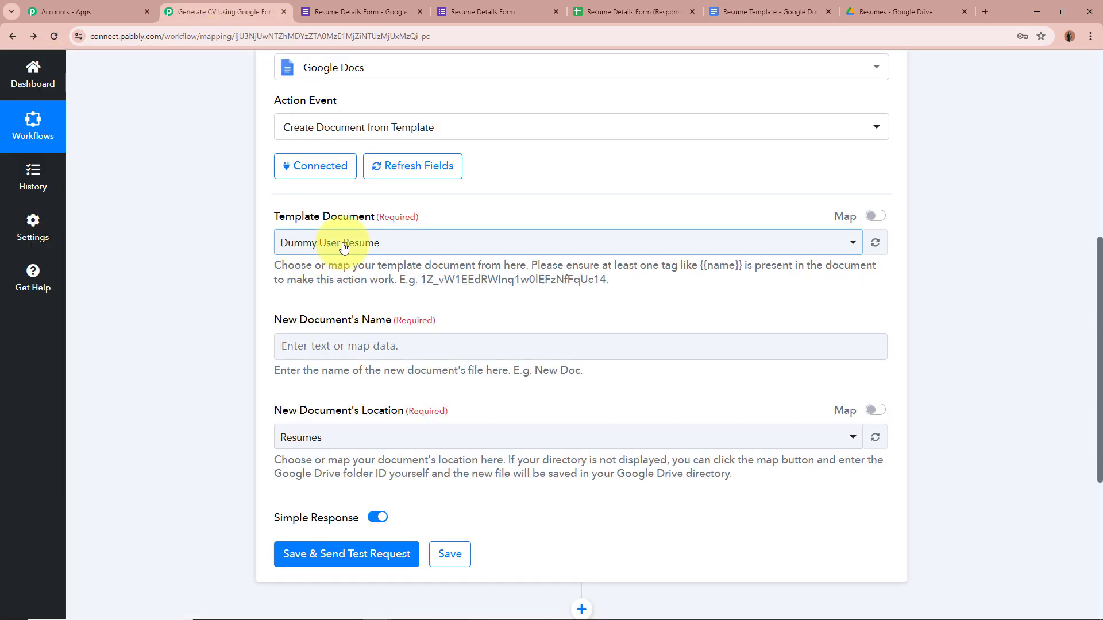
{"action": "left_click", "coordinate": [320, 243]}
{"action": "left_click", "coordinate": [333, 313]}
{"action": "left_click", "coordinate": [289, 241]}
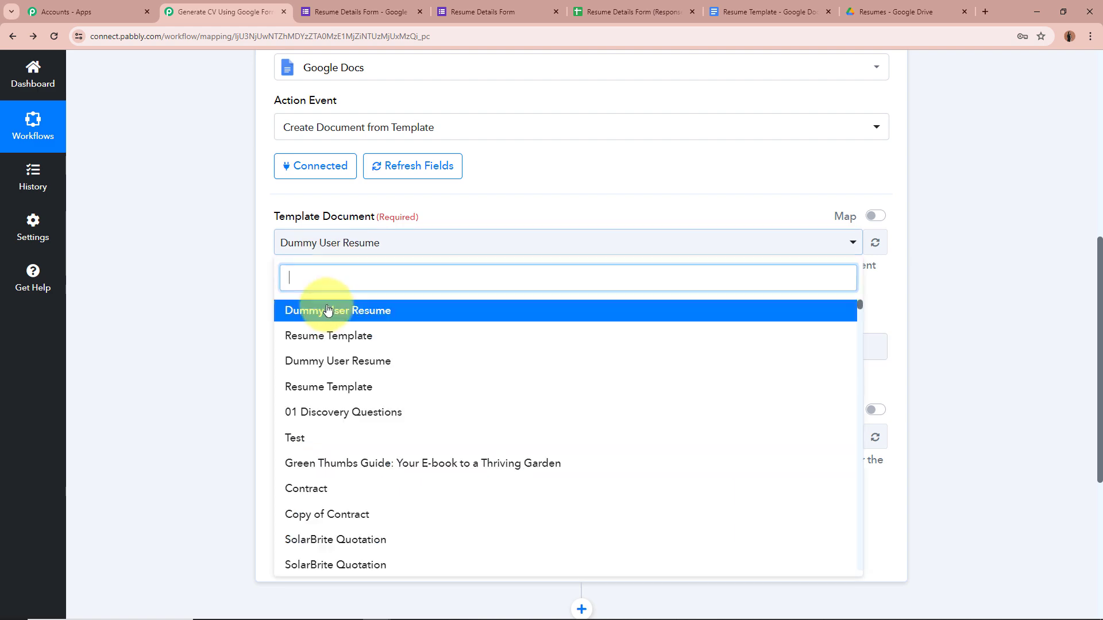
{"action": "left_click", "coordinate": [328, 340]}
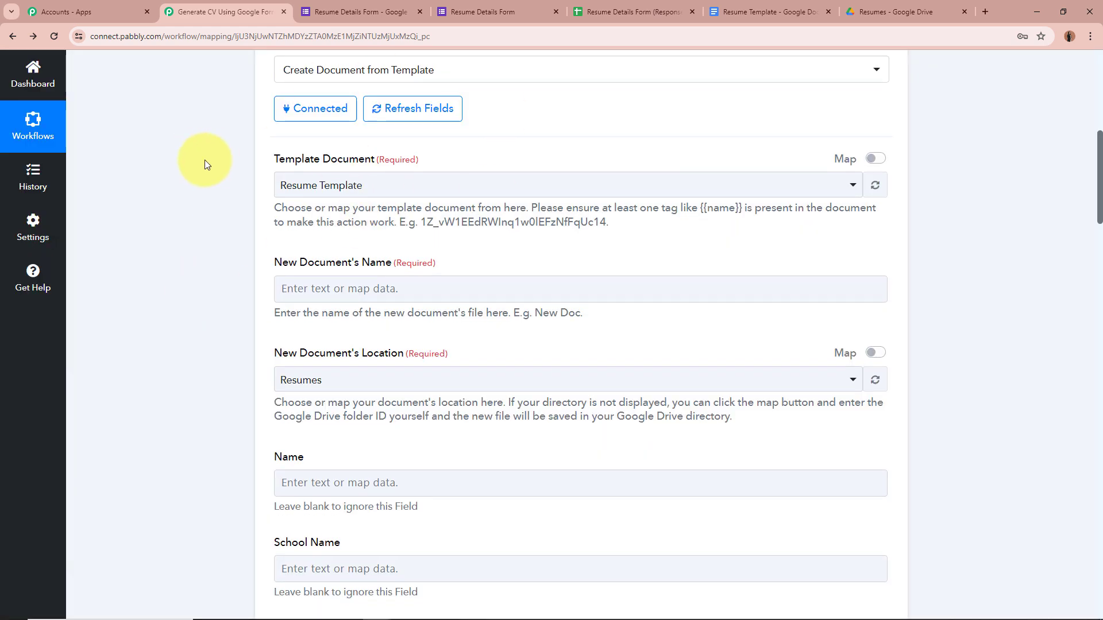
{"action": "scroll", "coordinate": [352, 229], "scroll_direction": "down", "scroll_amount": 1}
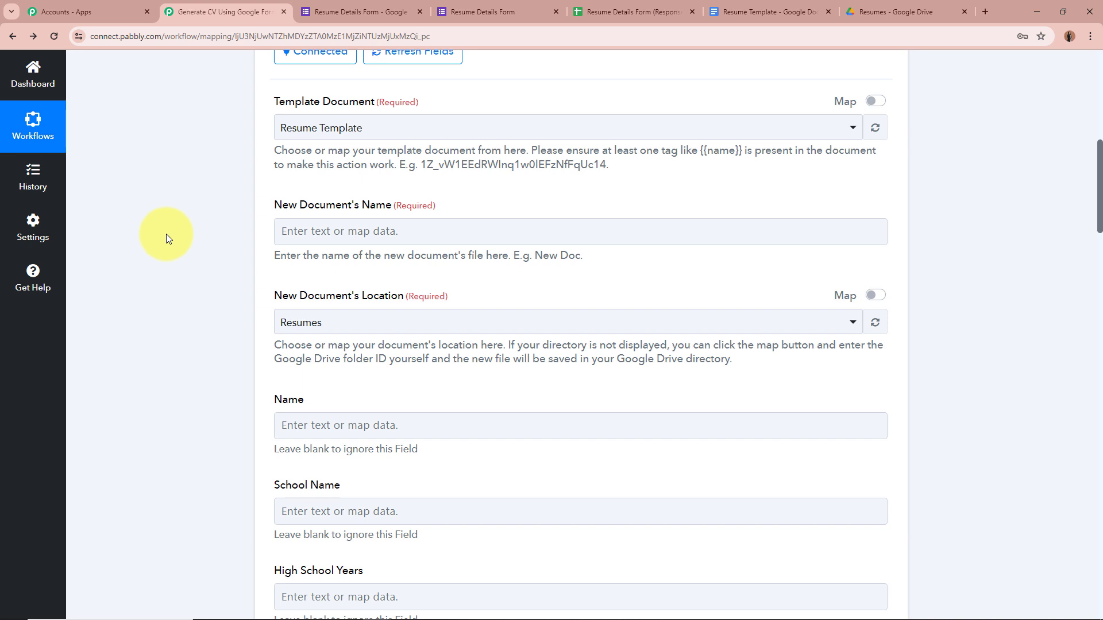
{"action": "scroll", "coordinate": [167, 234], "scroll_direction": "up", "scroll_amount": 8}
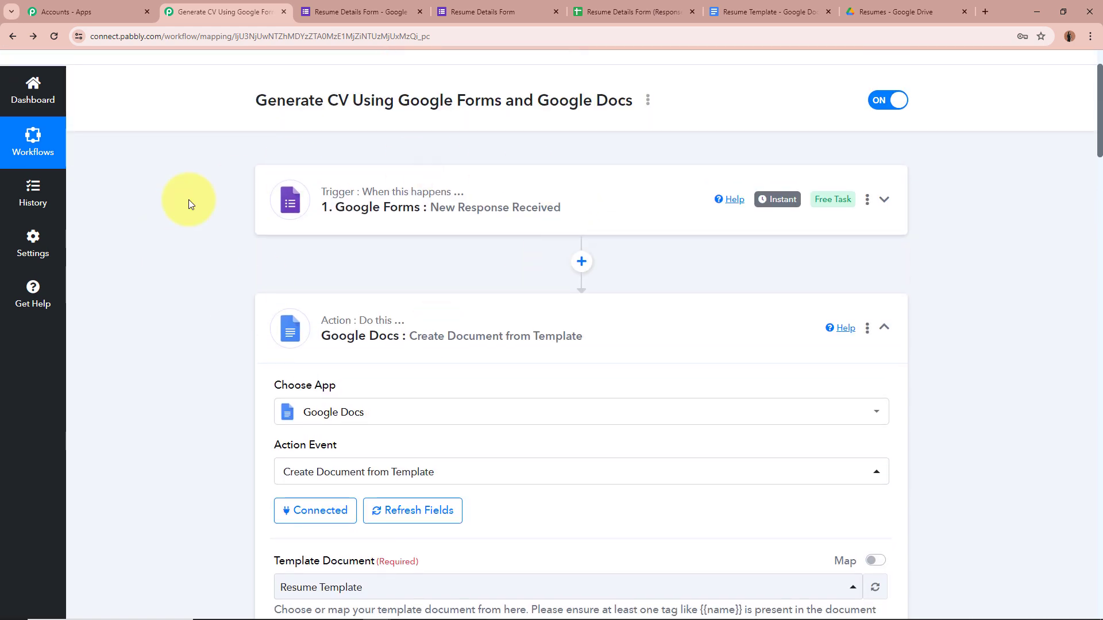
{"action": "scroll", "coordinate": [170, 263], "scroll_direction": "down", "scroll_amount": 8}
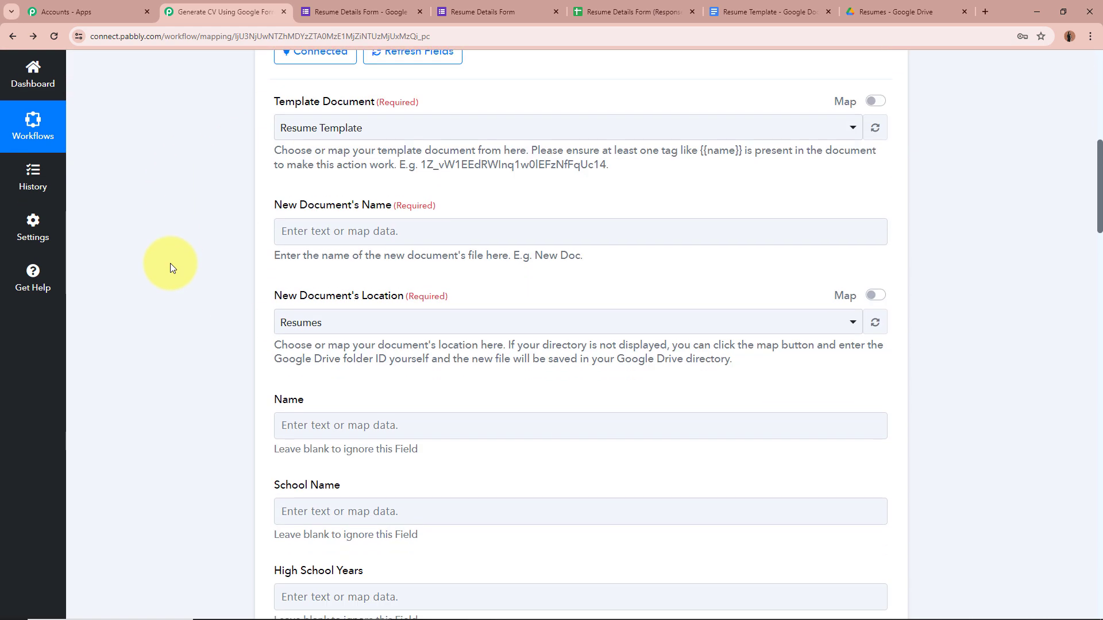
Map the form's Name answer into New Document's Name, found by searching 'Demo'.
{"action": "key", "text": "Tab"}
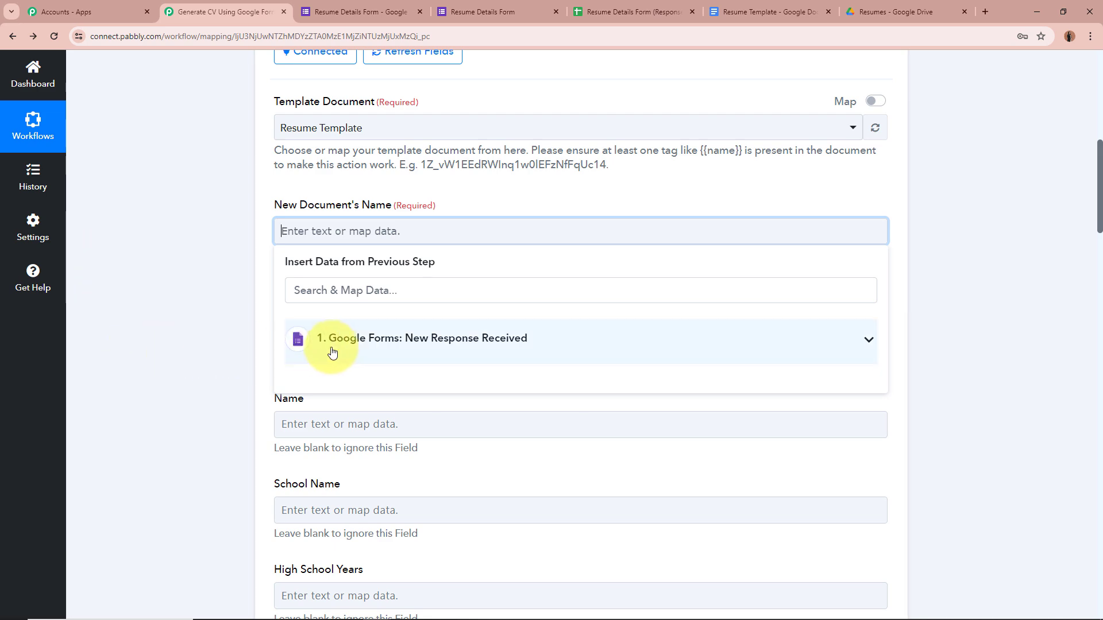
{"action": "scroll", "coordinate": [603, 343], "scroll_direction": "up", "scroll_amount": 6}
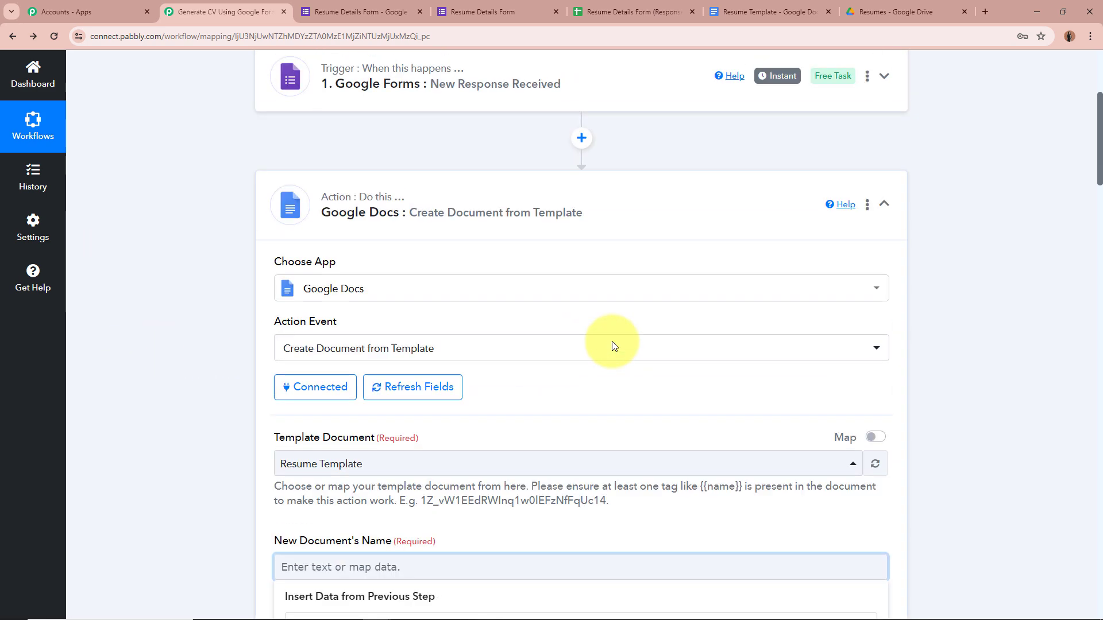
{"action": "scroll", "coordinate": [209, 195], "scroll_direction": "down", "scroll_amount": 6}
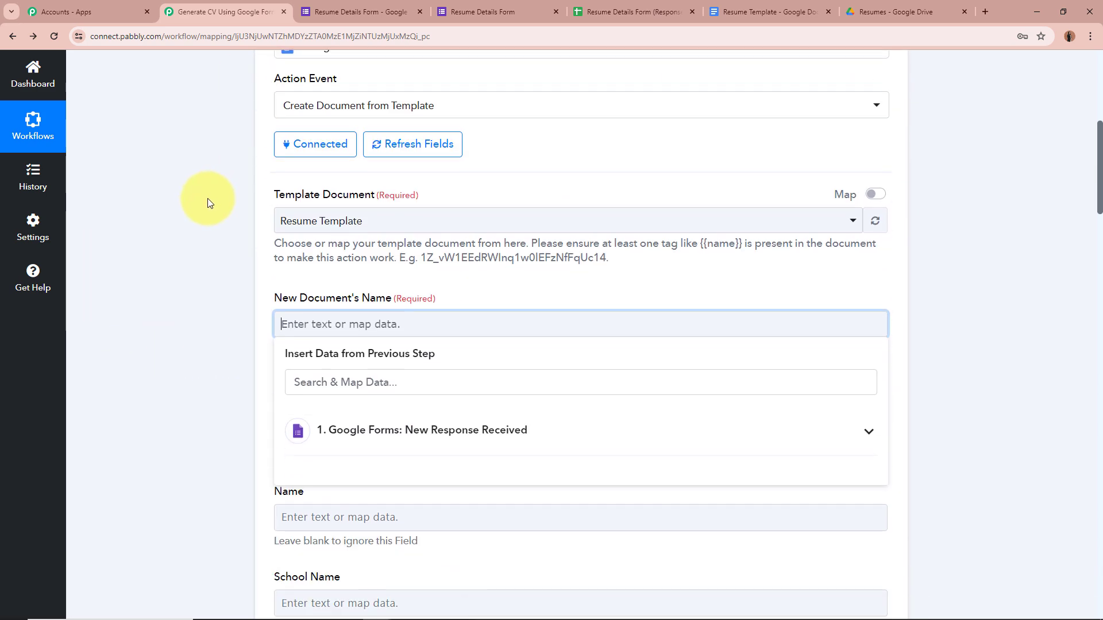
{"action": "left_click", "coordinate": [866, 340]}
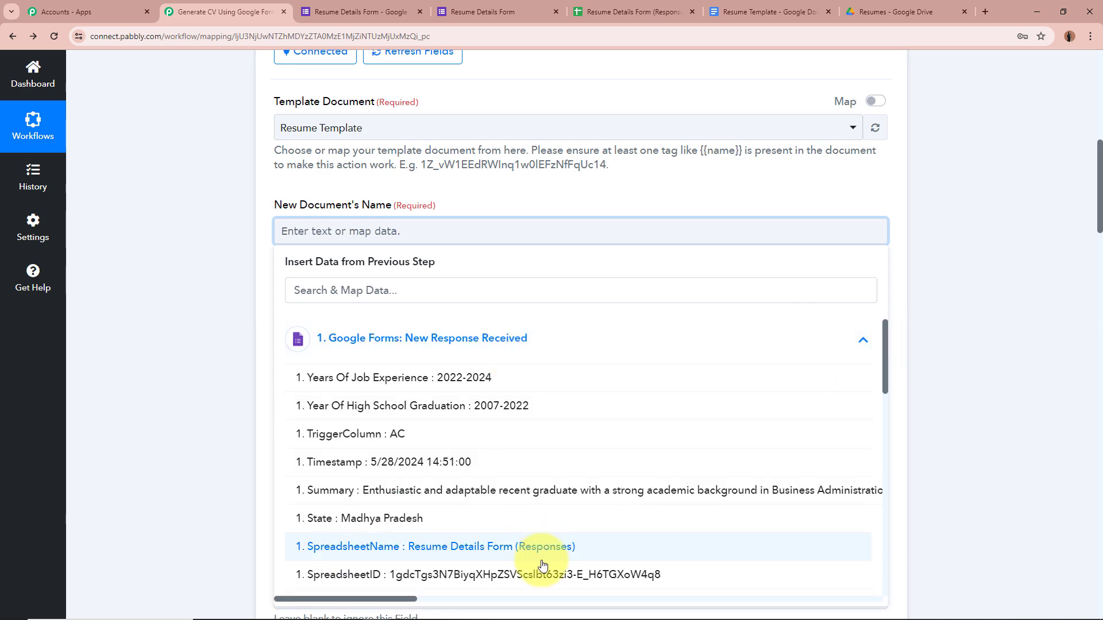
{"action": "scroll", "coordinate": [522, 552], "scroll_direction": "down", "scroll_amount": 5}
{"action": "scroll", "coordinate": [523, 551], "scroll_direction": "up", "scroll_amount": 5}
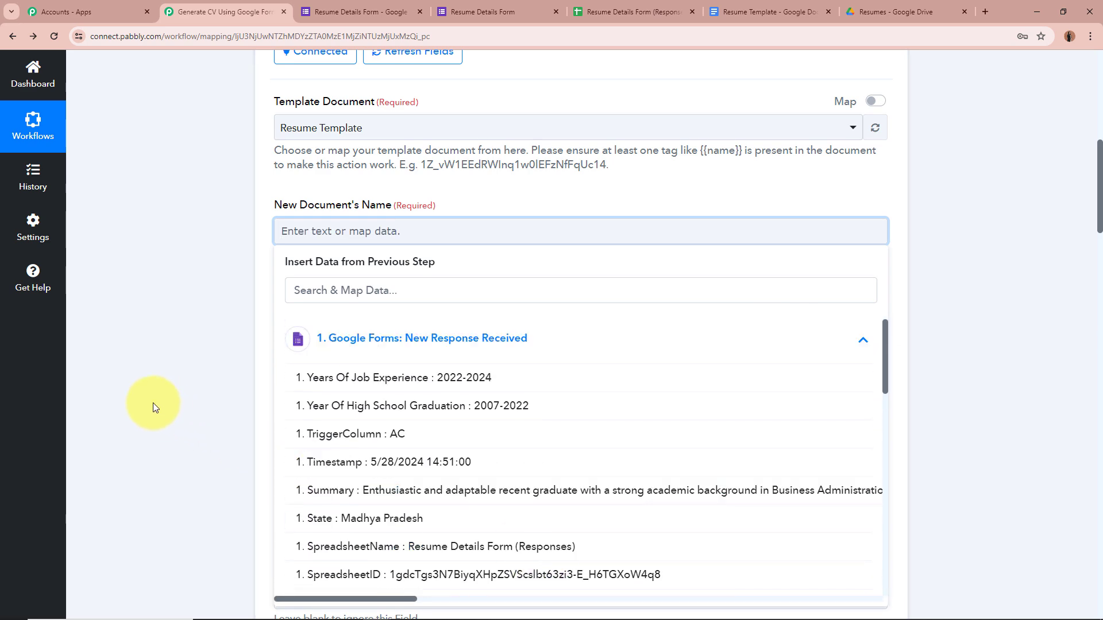
{"action": "left_click", "coordinate": [287, 230]}
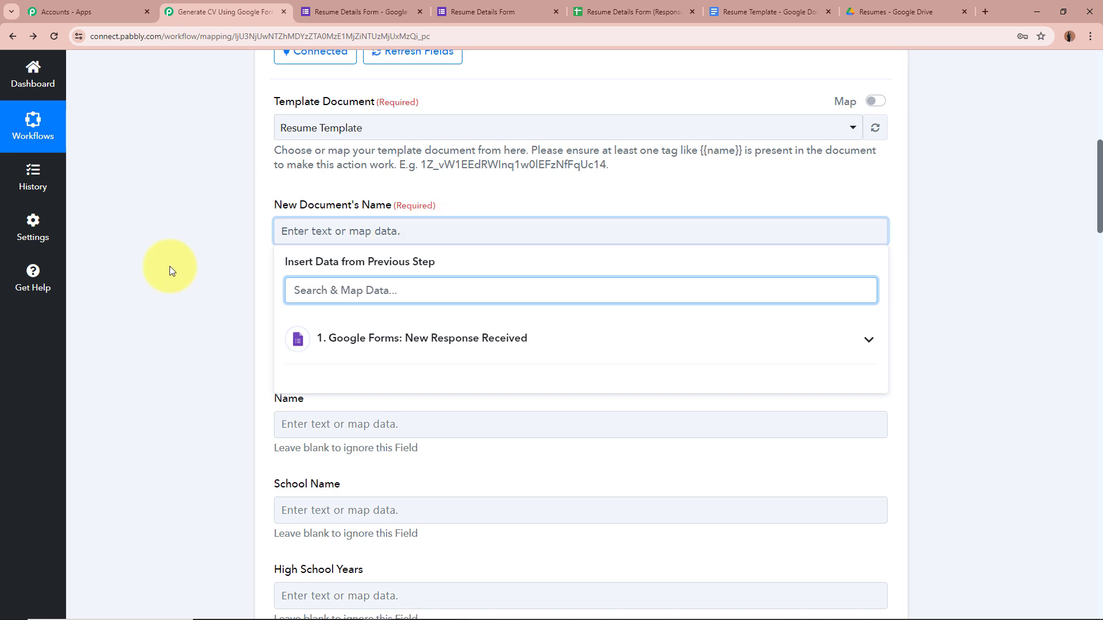
{"action": "type", "text": "Demo"}
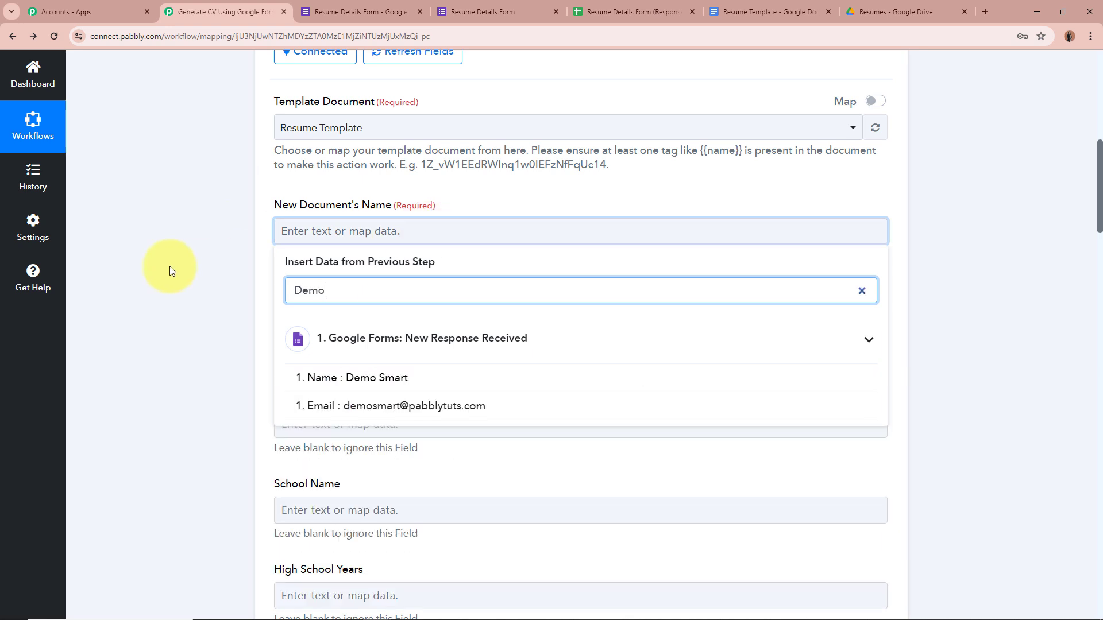
{"action": "left_click", "coordinate": [363, 376]}
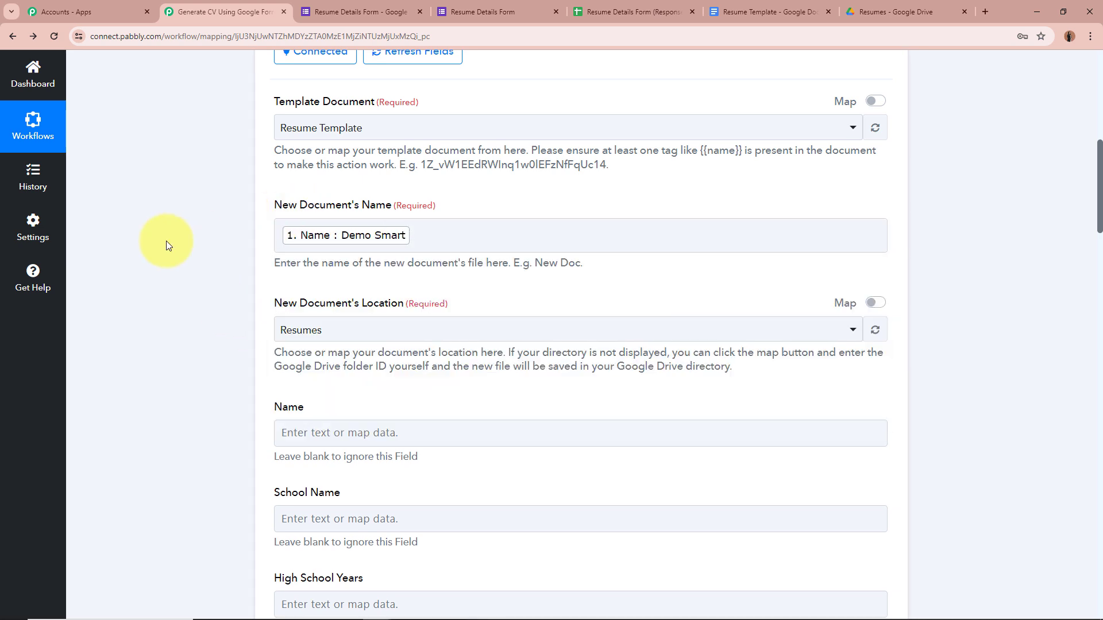
Append the word Resume after the mapped Name in the document name.
{"action": "left_click", "coordinate": [427, 240]}
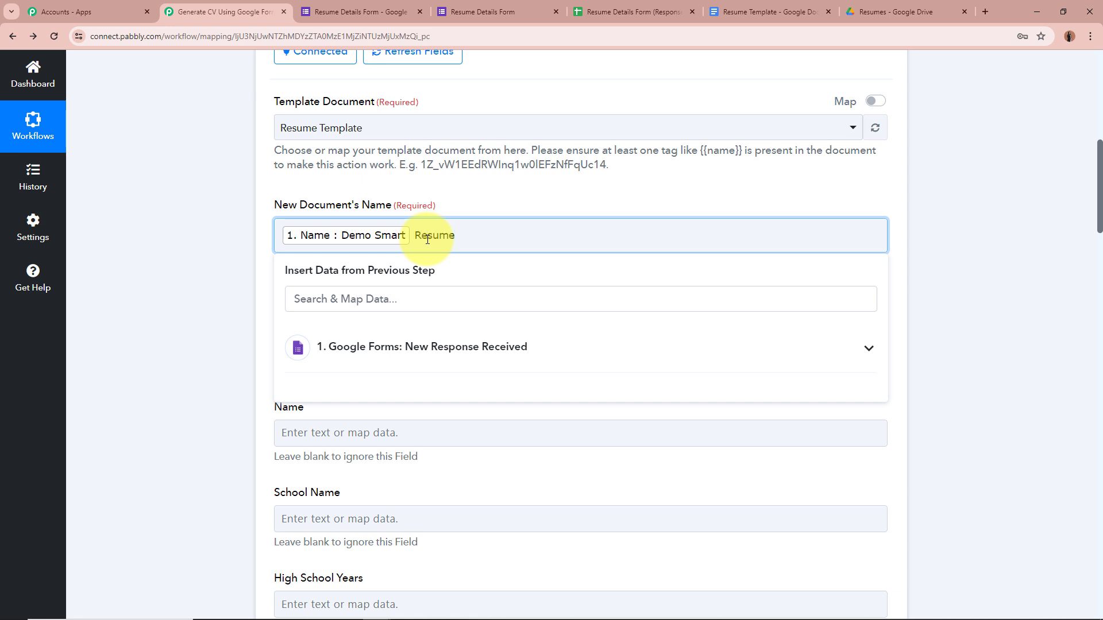
{"action": "left_click", "coordinate": [217, 267]}
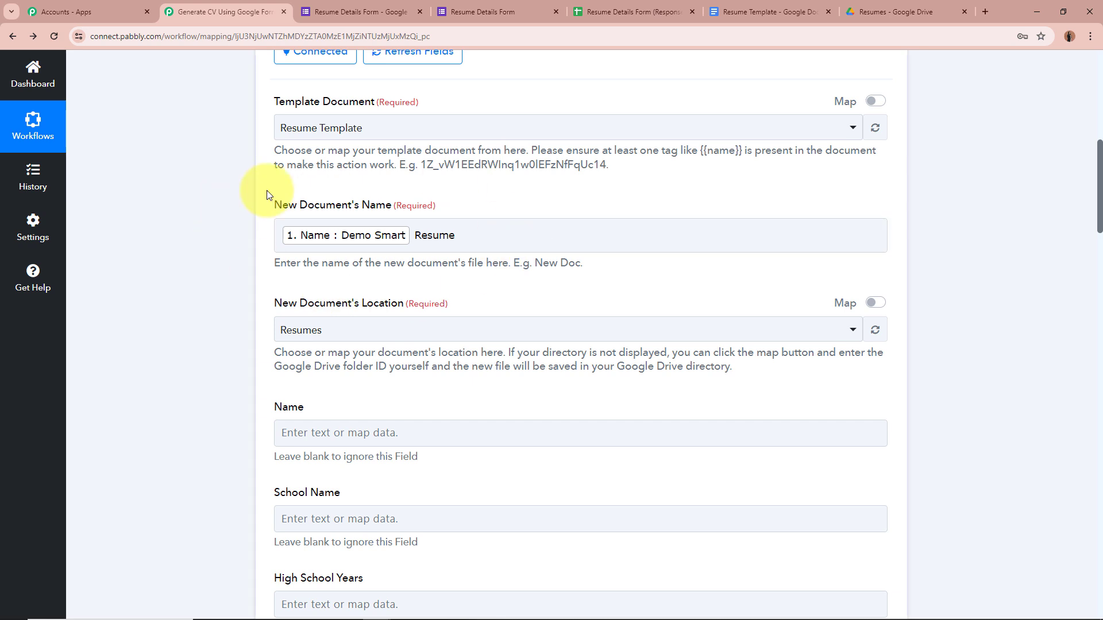
{"action": "left_click", "coordinate": [335, 244]}
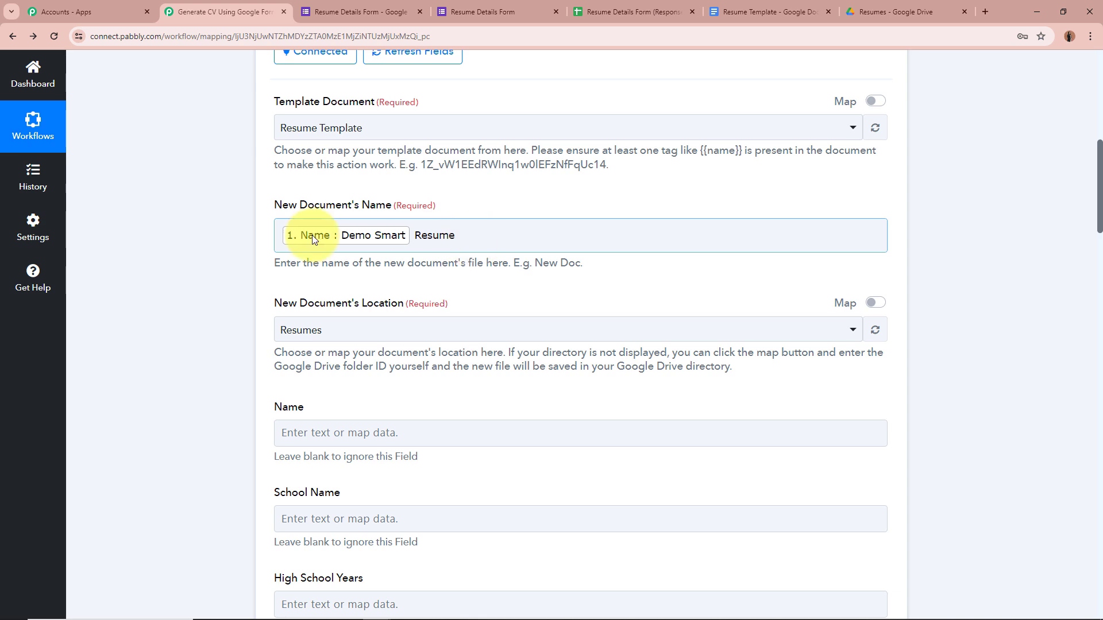
{"action": "left_click", "coordinate": [233, 270]}
{"action": "scroll", "coordinate": [233, 267], "scroll_direction": "down", "scroll_amount": 3}
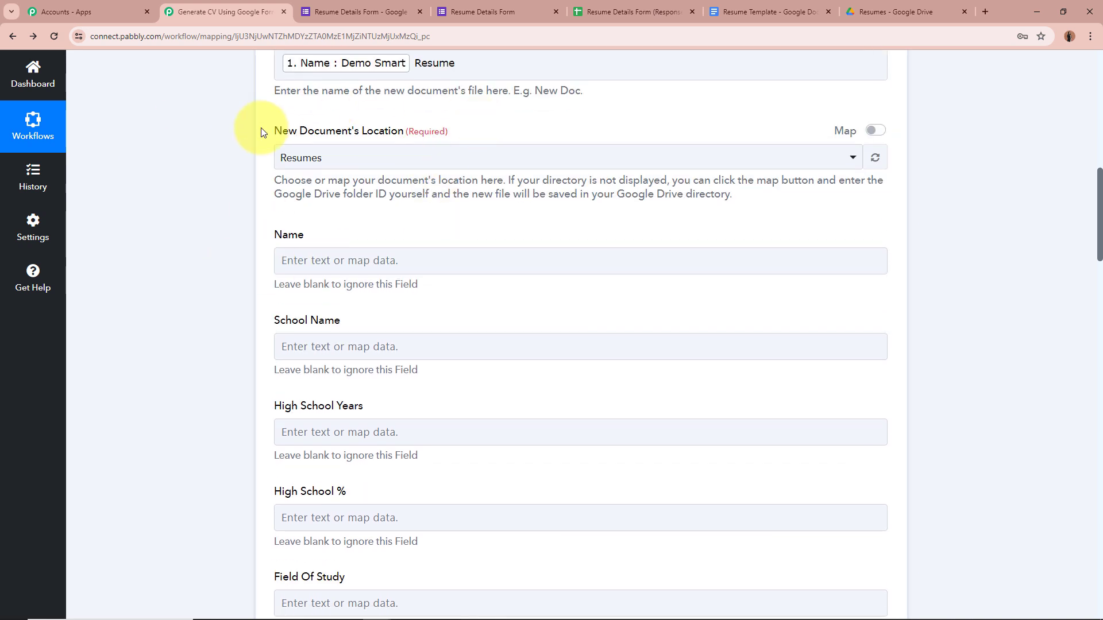
{"action": "scroll", "coordinate": [262, 132], "scroll_direction": "up", "scroll_amount": 3}
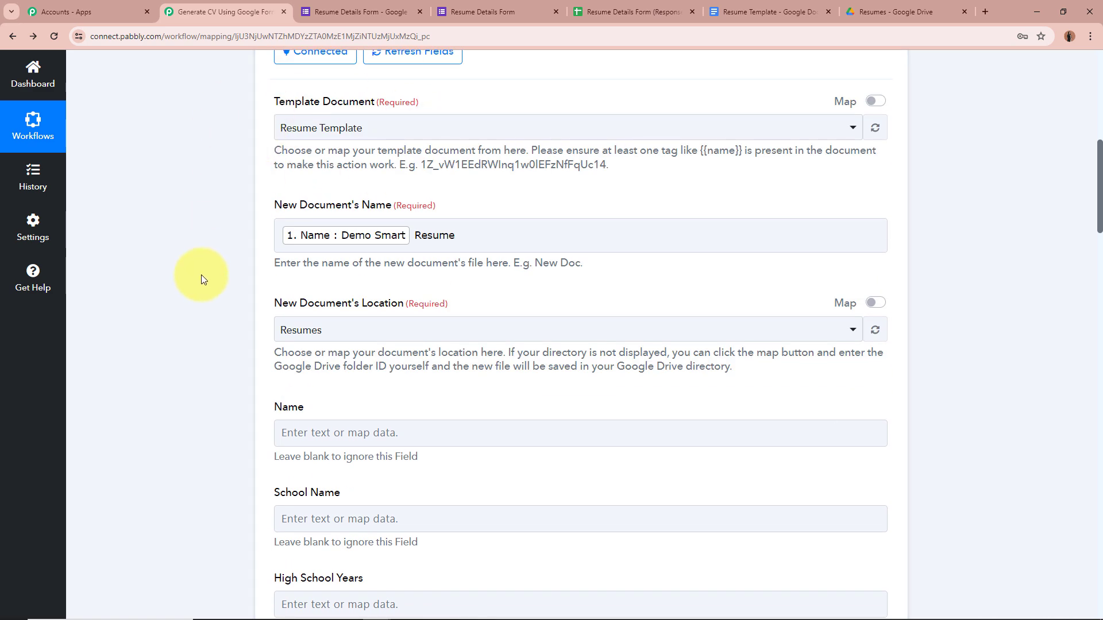
Check the Resumes folder in Drive and keep Resumes as New Document's Location.
{"action": "left_click", "coordinate": [884, 12]}
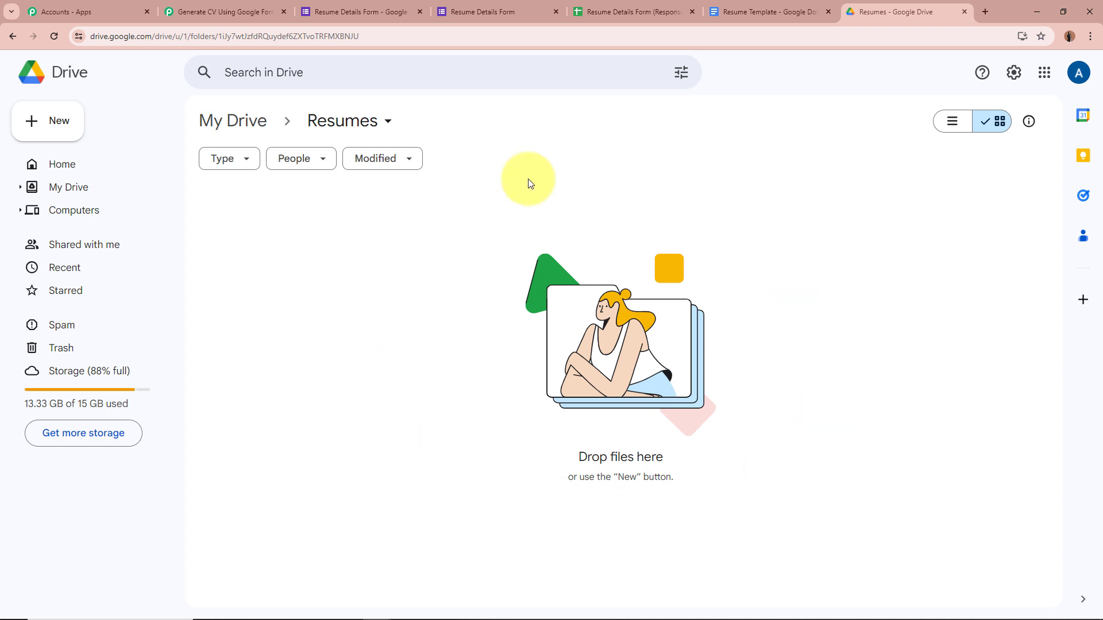
{"action": "left_click", "coordinate": [235, 4]}
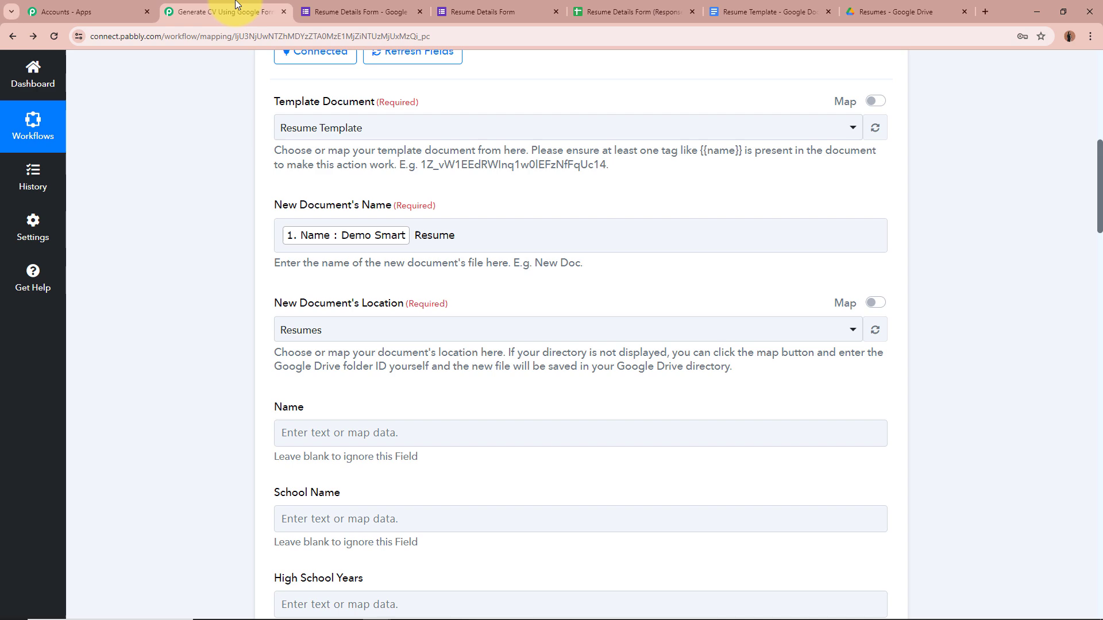
{"action": "left_click", "coordinate": [397, 332]}
{"action": "left_click", "coordinate": [369, 396]}
Compare the blank template tag fields with the Resume Template's placeholders.
{"action": "scroll", "coordinate": [186, 339], "scroll_direction": "down", "scroll_amount": 4}
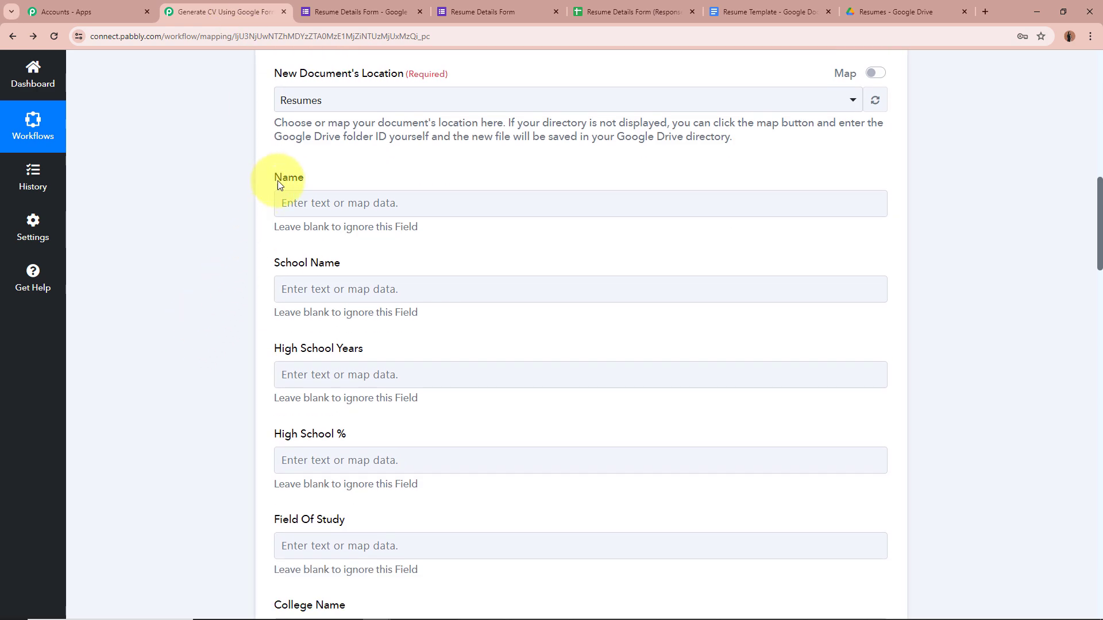
{"action": "left_click", "coordinate": [450, 373]}
{"action": "scroll", "coordinate": [440, 376], "scroll_direction": "down", "scroll_amount": 1}
{"action": "left_click", "coordinate": [436, 378]}
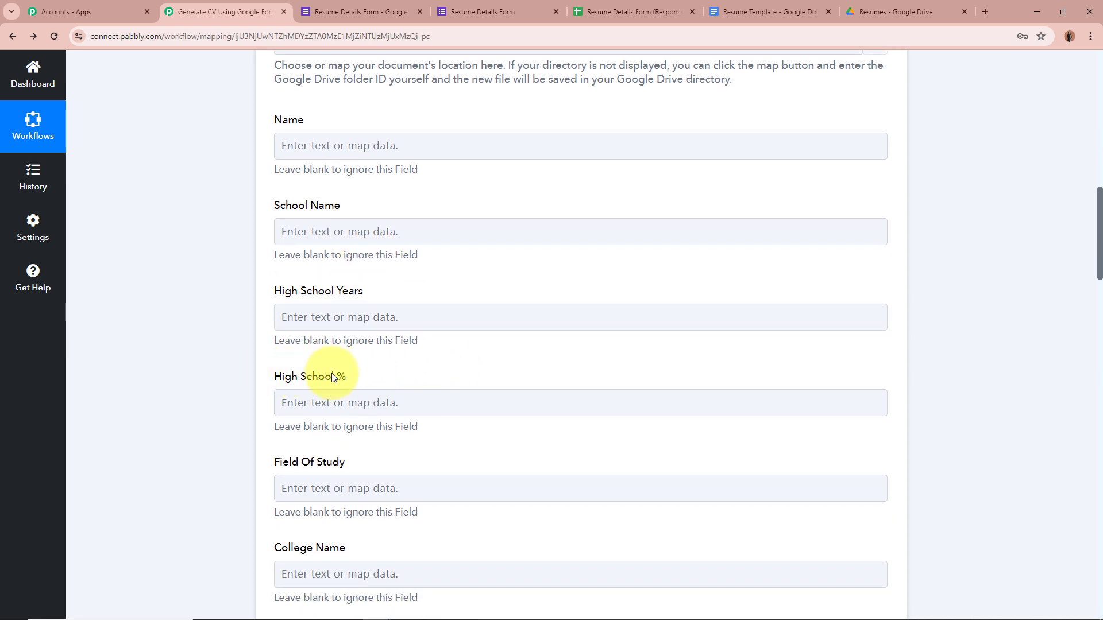
{"action": "left_click", "coordinate": [282, 488]}
{"action": "scroll", "coordinate": [328, 241], "scroll_direction": "up", "scroll_amount": 1}
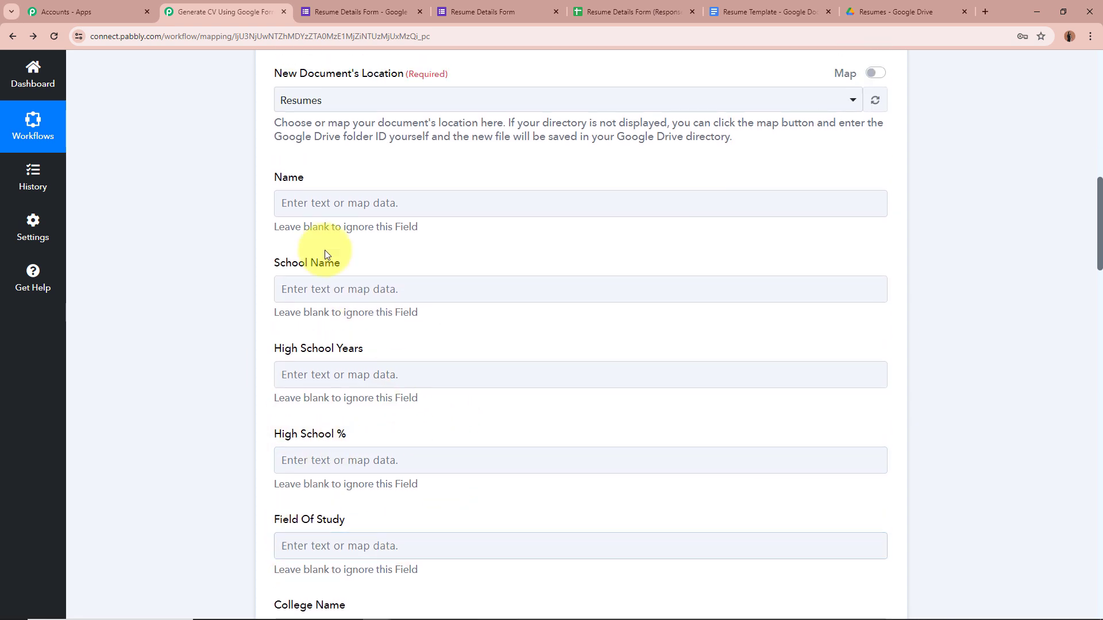
{"action": "left_click", "coordinate": [758, 12]}
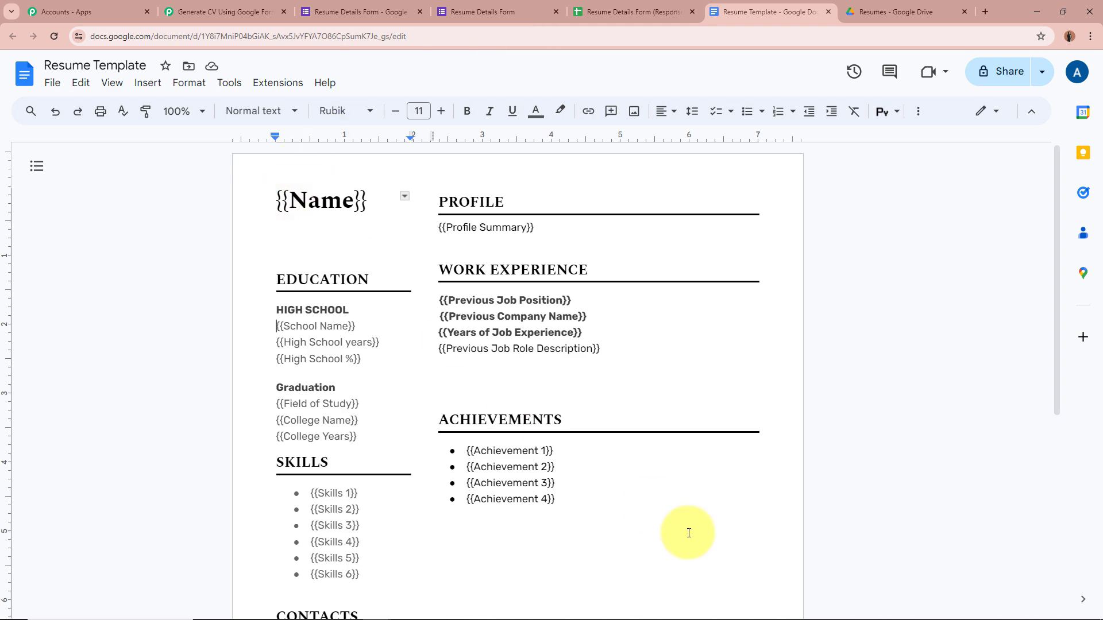
{"action": "left_click", "coordinate": [230, 11]}
{"action": "scroll", "coordinate": [296, 446], "scroll_direction": "down", "scroll_amount": 3}
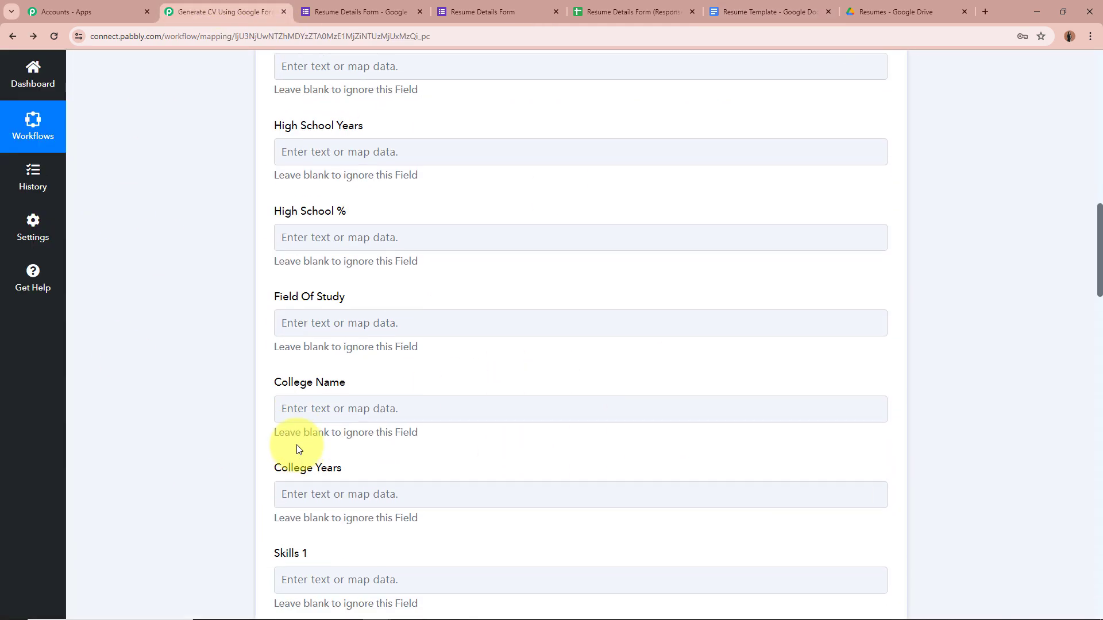
{"action": "scroll", "coordinate": [296, 445], "scroll_direction": "up", "scroll_amount": 5}
{"action": "scroll", "coordinate": [297, 445], "scroll_direction": "down", "scroll_amount": 2}
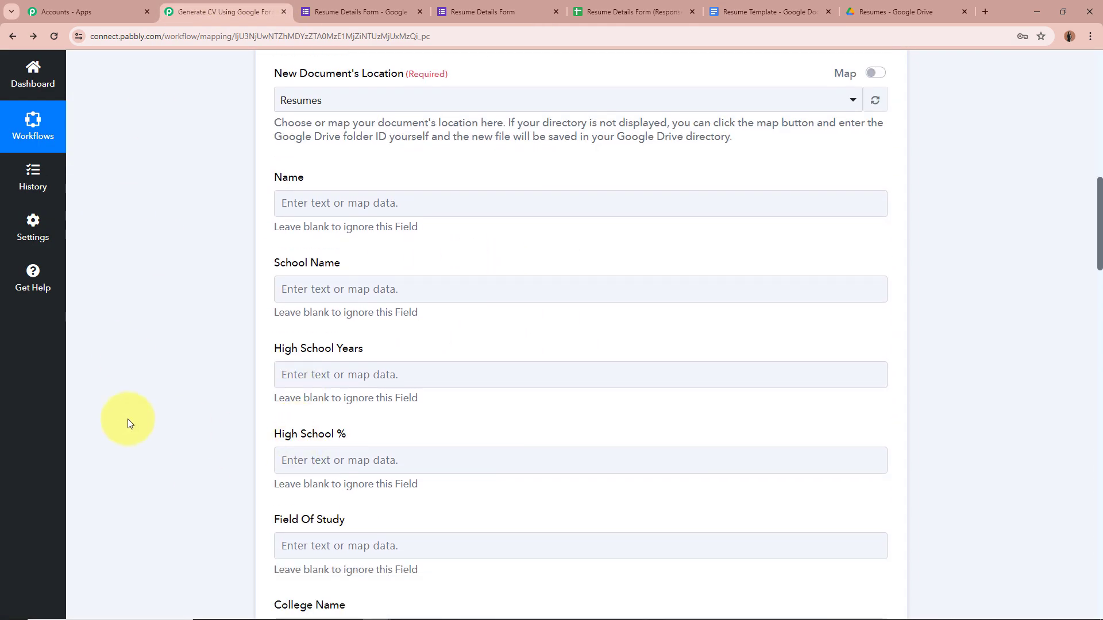
Map the Name answer into Name and High School Name into School Name.
{"action": "left_click", "coordinate": [362, 206]}
{"action": "left_click", "coordinate": [374, 263]}
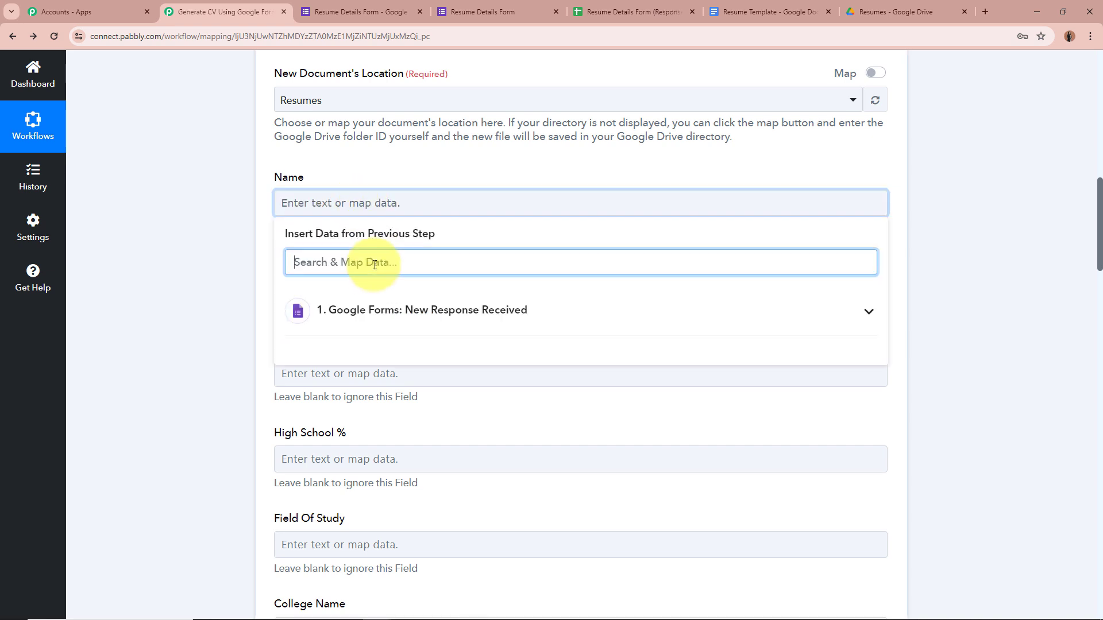
{"action": "type", "text": "Name"}
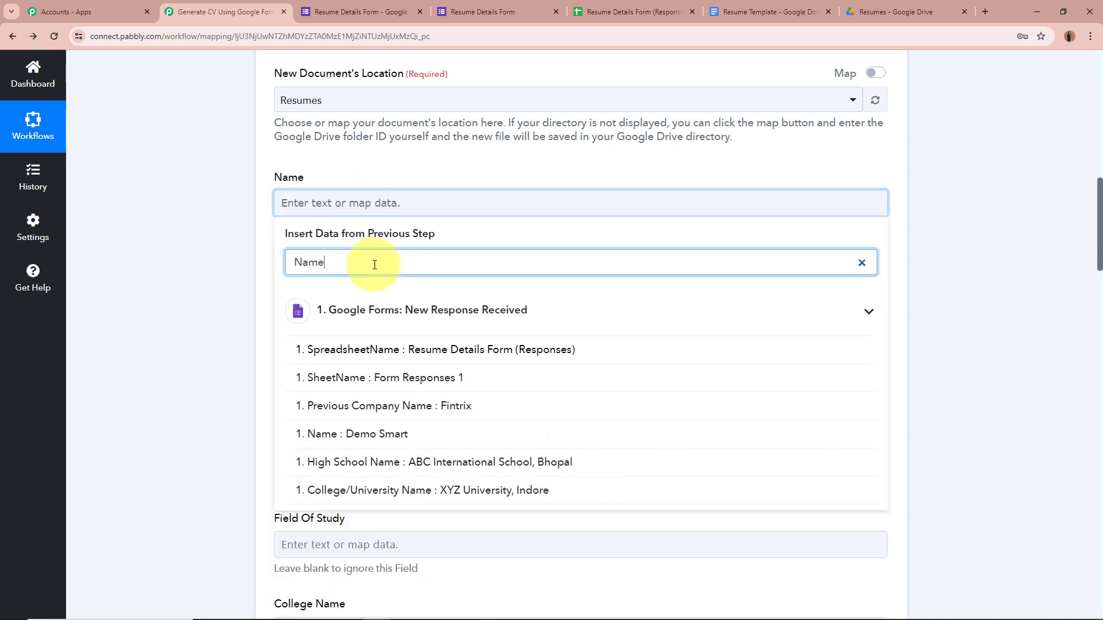
{"action": "left_click", "coordinate": [431, 431]}
{"action": "left_click", "coordinate": [156, 302]}
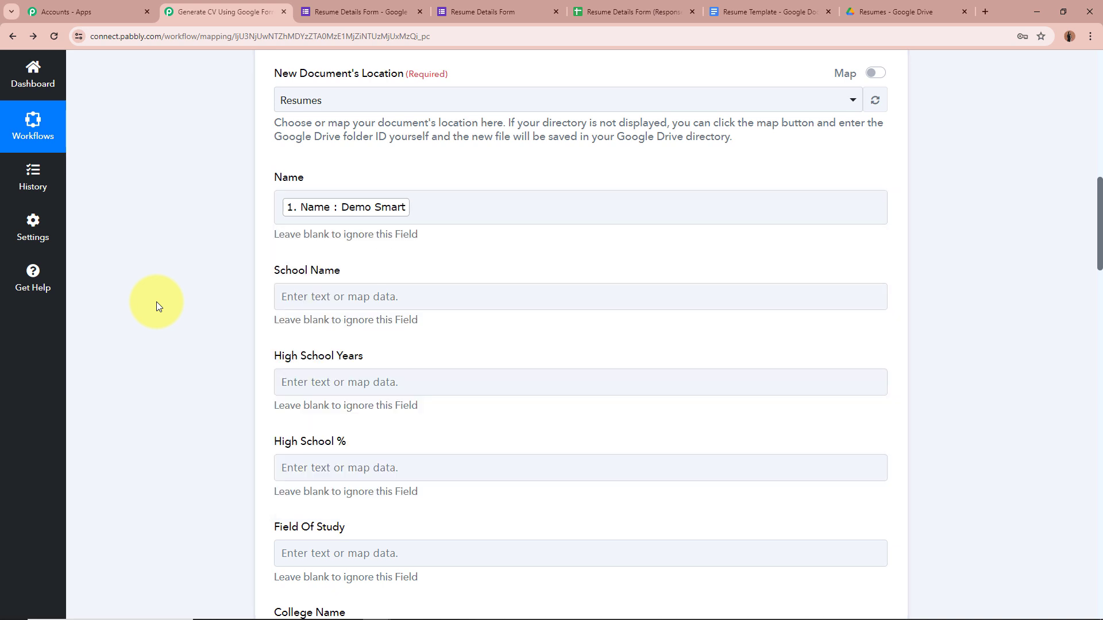
{"action": "scroll", "coordinate": [247, 279], "scroll_direction": "down", "scroll_amount": 1}
{"action": "left_click", "coordinate": [364, 242]}
{"action": "left_click", "coordinate": [368, 299]}
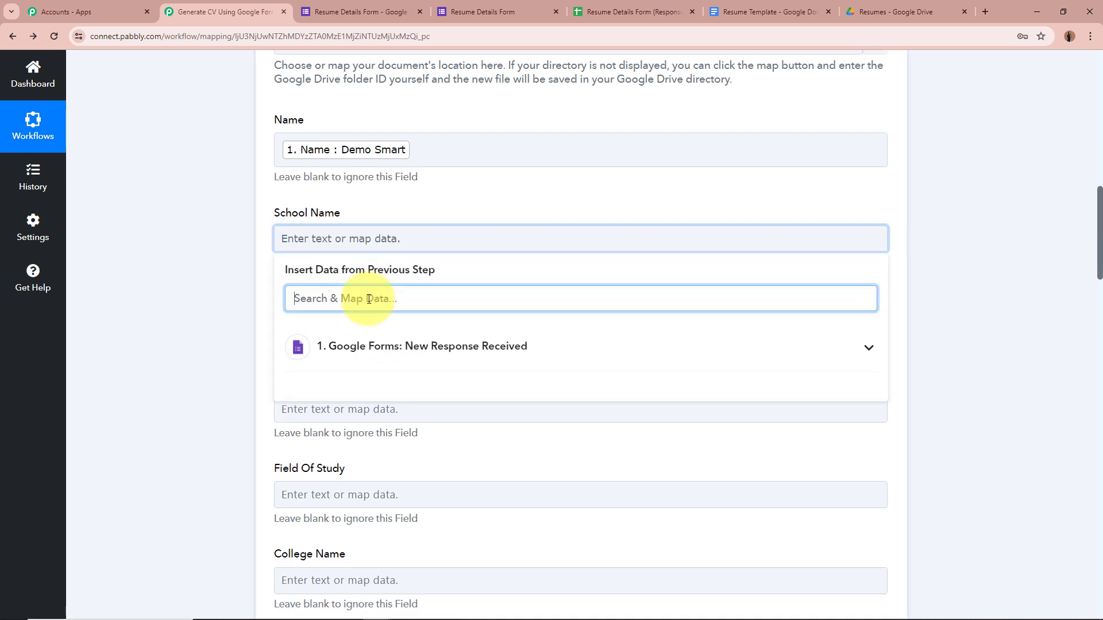
{"action": "type", "text": "Name"}
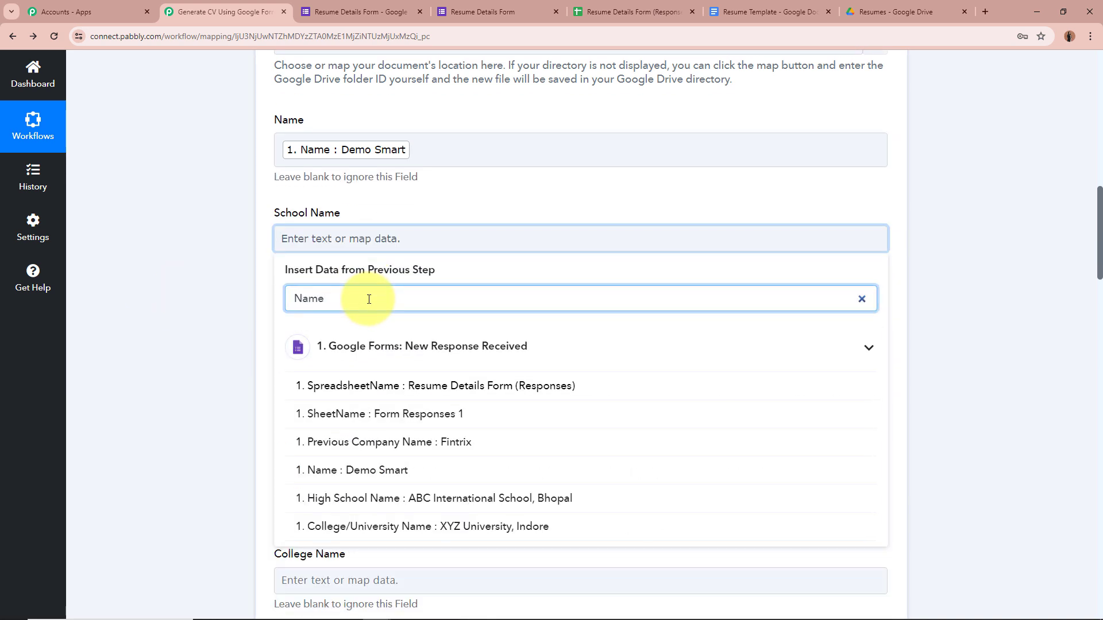
{"action": "left_click", "coordinate": [438, 504]}
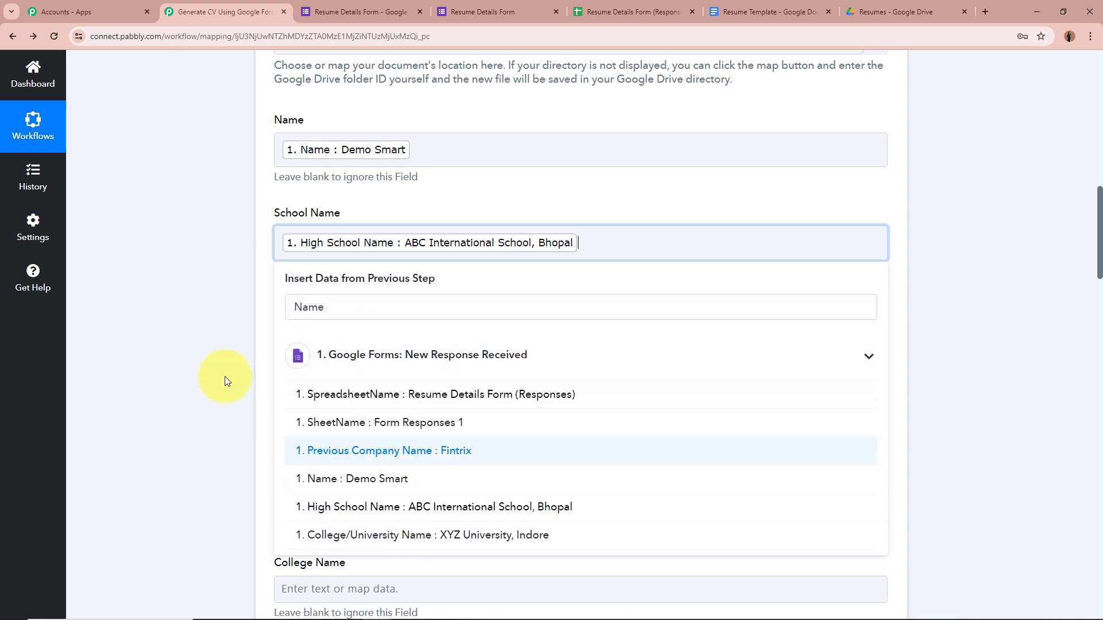
{"action": "left_click", "coordinate": [225, 375]}
{"action": "scroll", "coordinate": [225, 371], "scroll_direction": "down", "scroll_amount": 3}
Map Year Of High School Graduation into High School Years and the graduation percentage into High School %.
{"action": "left_click", "coordinate": [346, 159]}
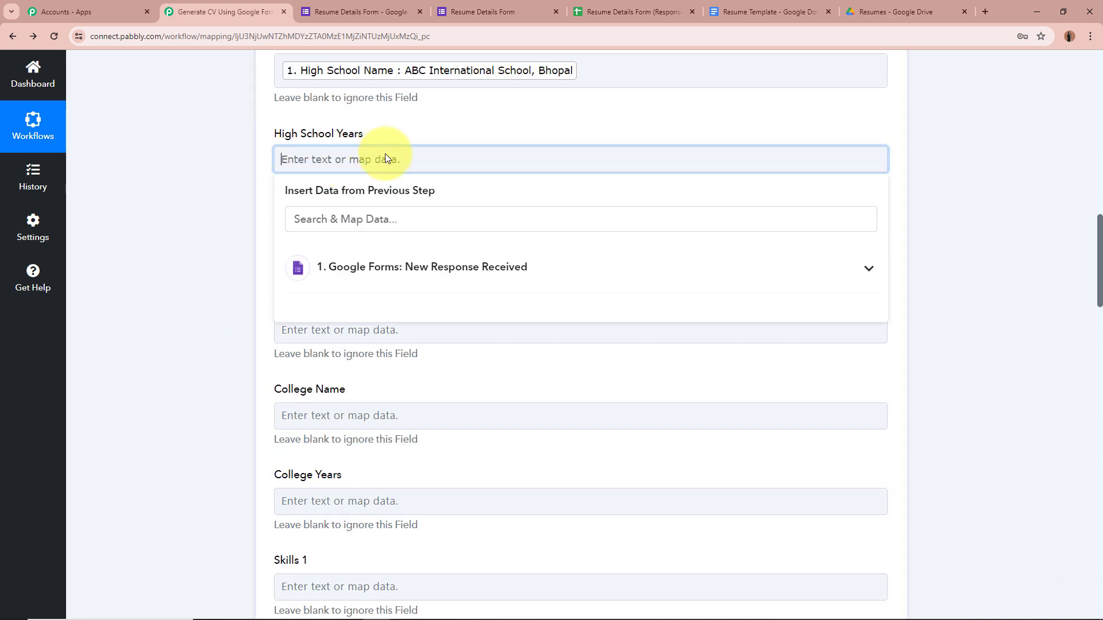
{"action": "left_click", "coordinate": [385, 221]}
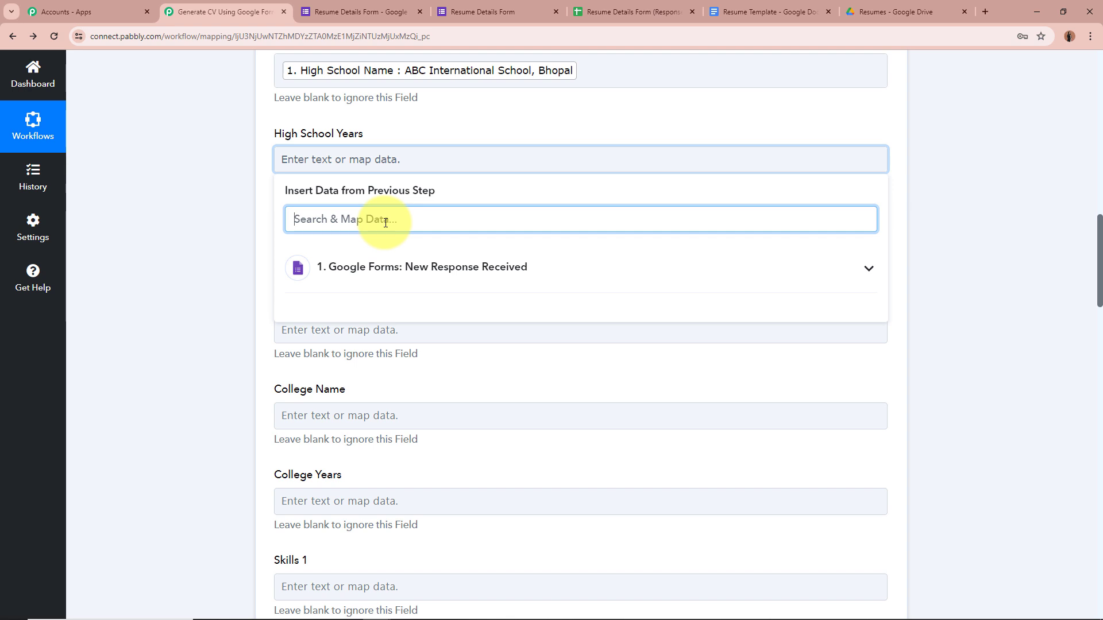
{"action": "type", "text": "yea"}
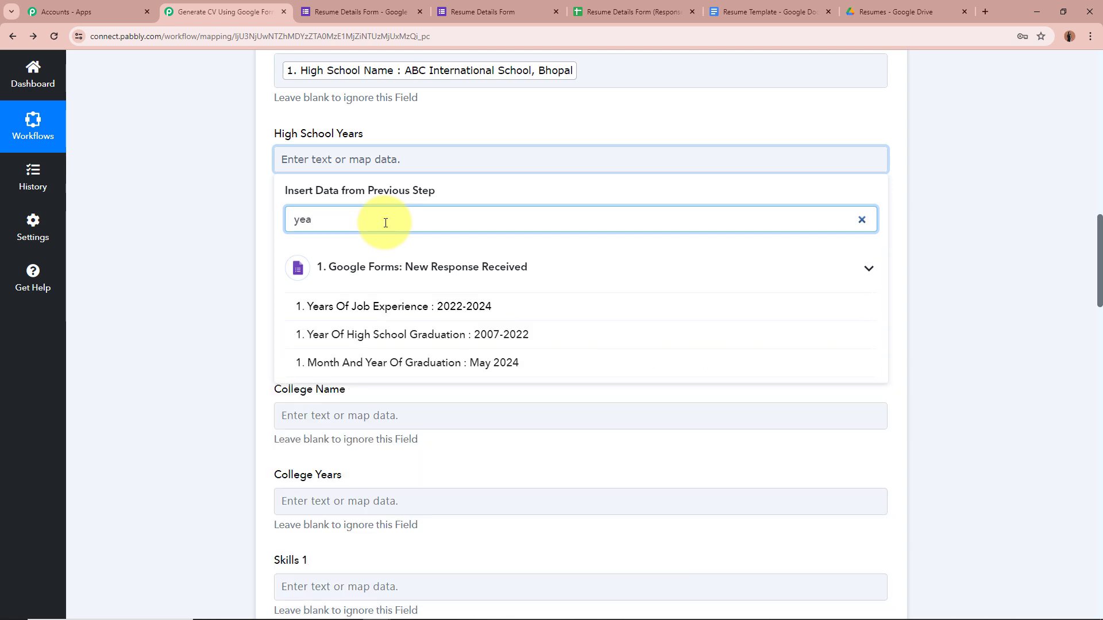
{"action": "left_click", "coordinate": [503, 335]}
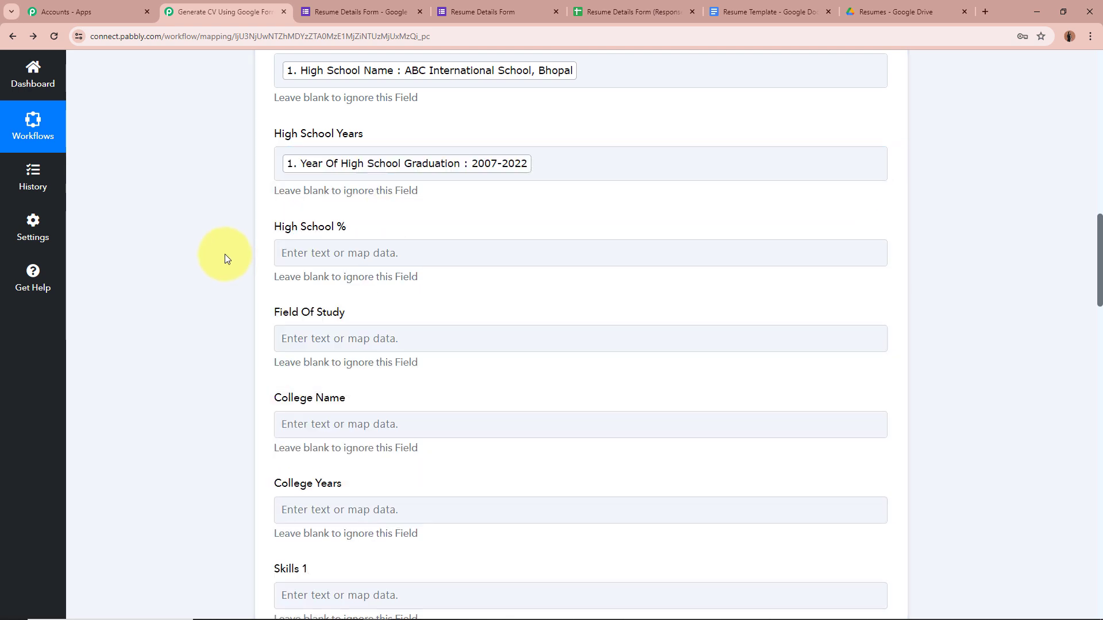
{"action": "left_click", "coordinate": [344, 253]}
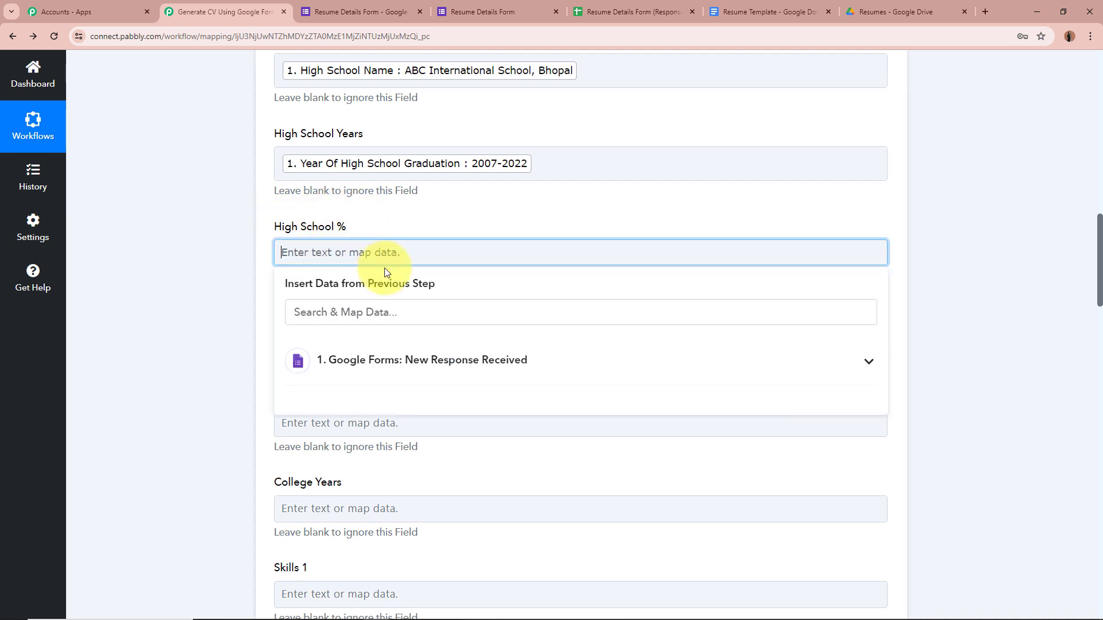
{"action": "left_click", "coordinate": [402, 306]}
{"action": "type", "text": "per"}
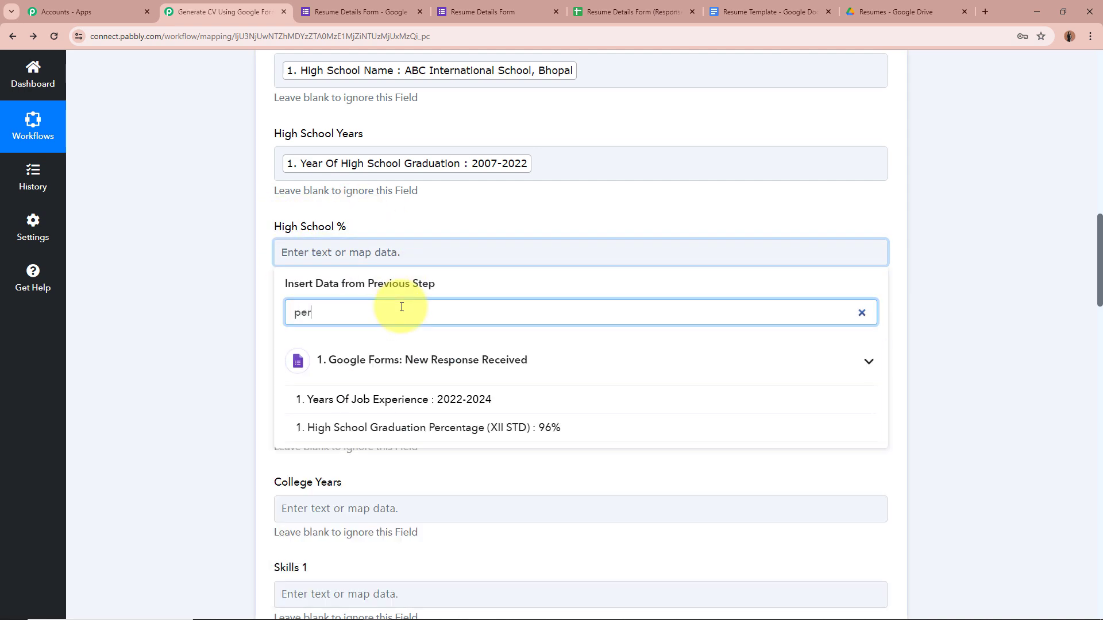
{"action": "left_click", "coordinate": [427, 427]}
Map the Field Of Study answer, then search 'nam' for the College Name field.
{"action": "scroll", "coordinate": [175, 318], "scroll_direction": "down", "scroll_amount": 2}
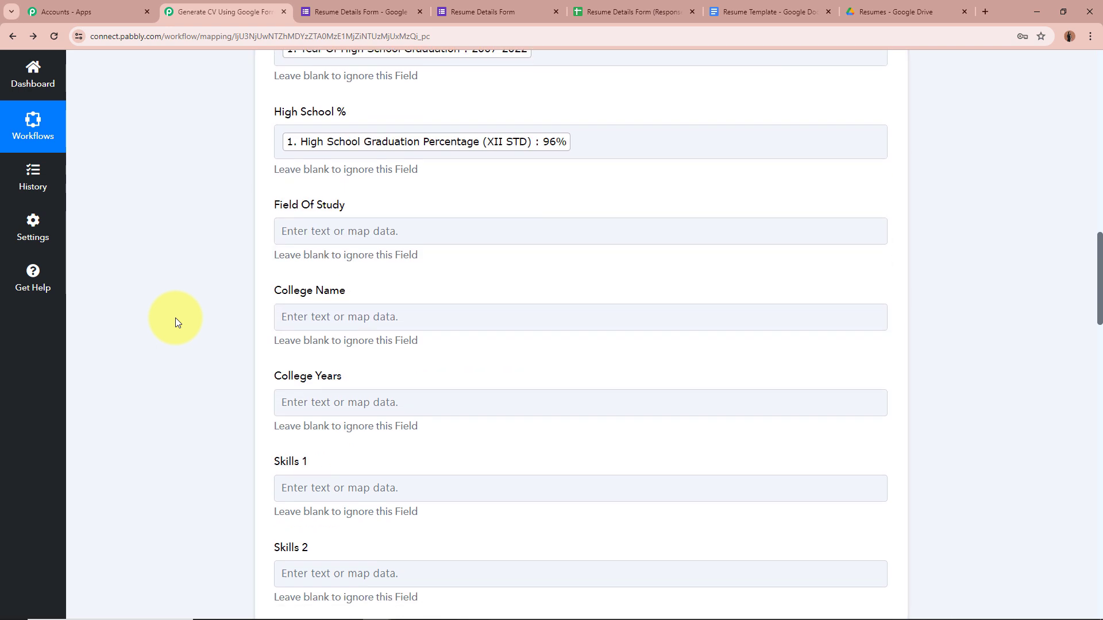
{"action": "left_click", "coordinate": [372, 227]}
{"action": "left_click", "coordinate": [386, 286]}
{"action": "type", "text": "f"}
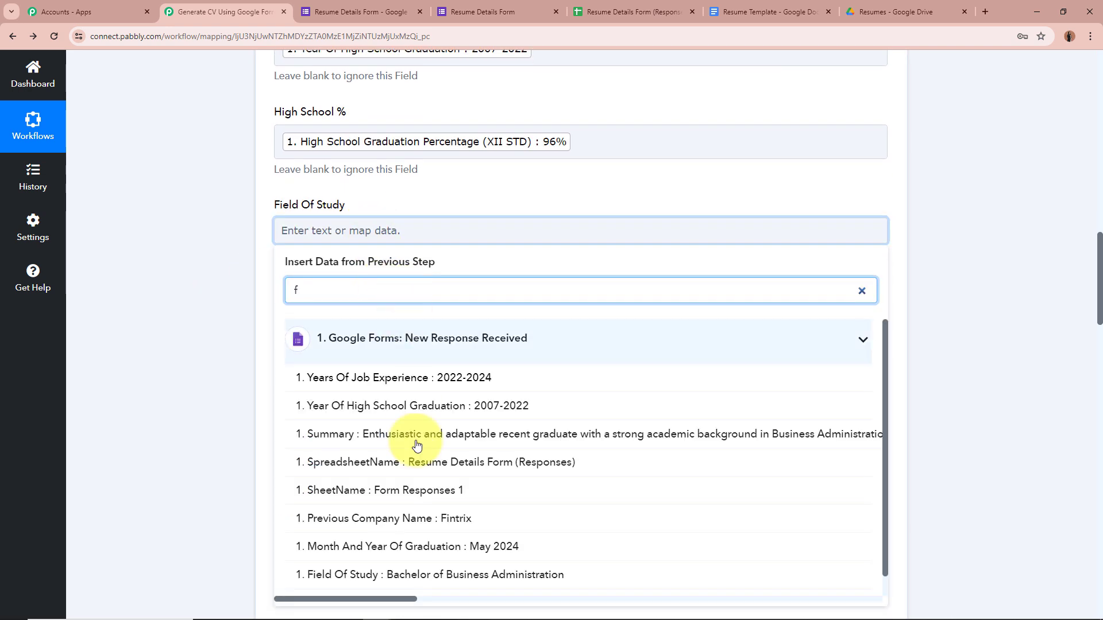
{"action": "left_click", "coordinate": [406, 575]}
{"action": "scroll", "coordinate": [194, 437], "scroll_direction": "down", "scroll_amount": 1}
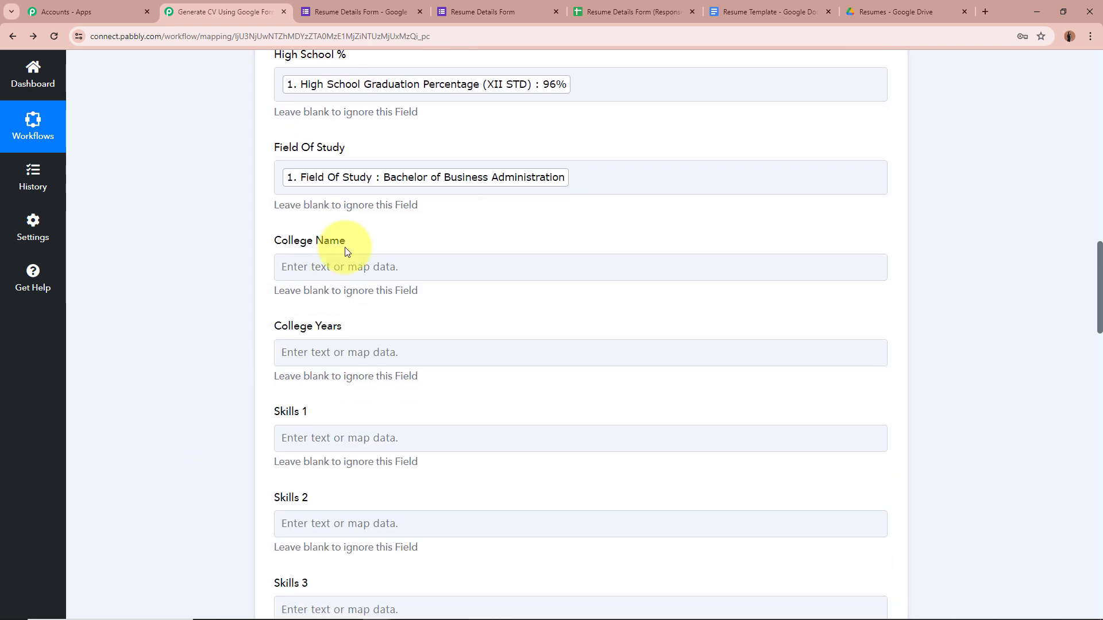
{"action": "left_click", "coordinate": [345, 267]}
{"action": "left_click", "coordinate": [358, 326]}
{"action": "type", "text": "name"}
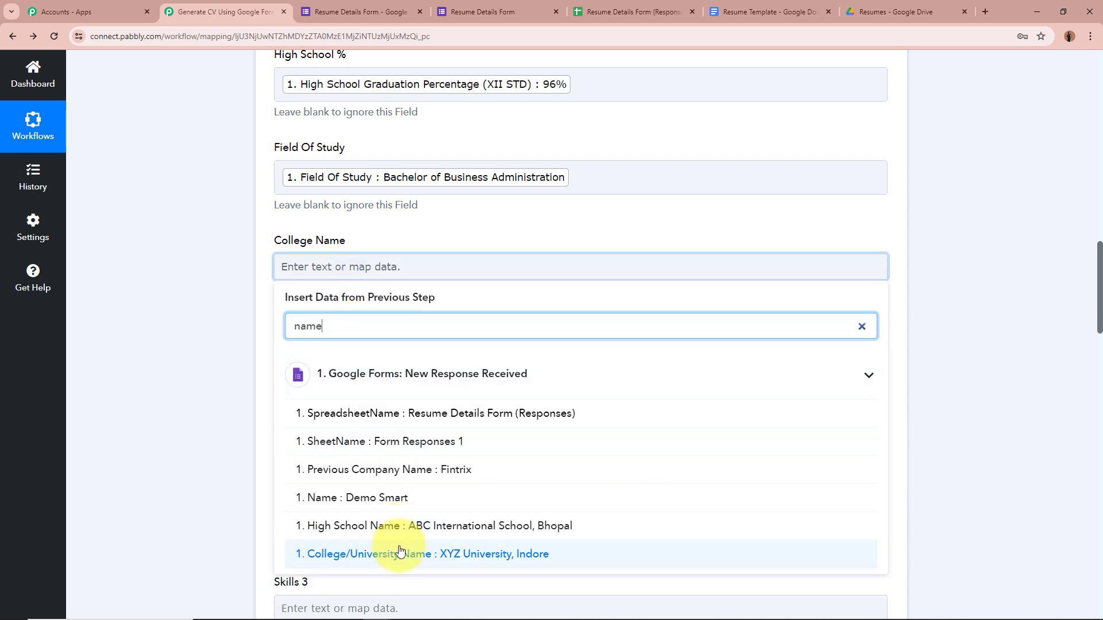
Map Month And Year Of Graduation into College Years and the Skill 1 answer into Skills 1.
{"action": "scroll", "coordinate": [181, 377], "scroll_direction": "down", "scroll_amount": 4}
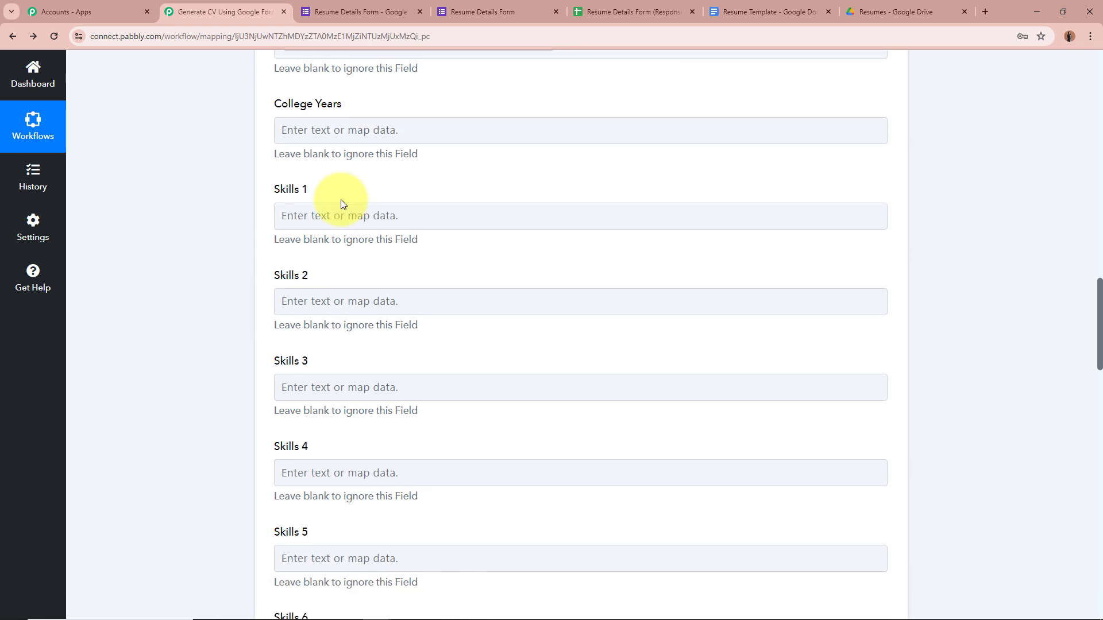
{"action": "left_click", "coordinate": [402, 128]}
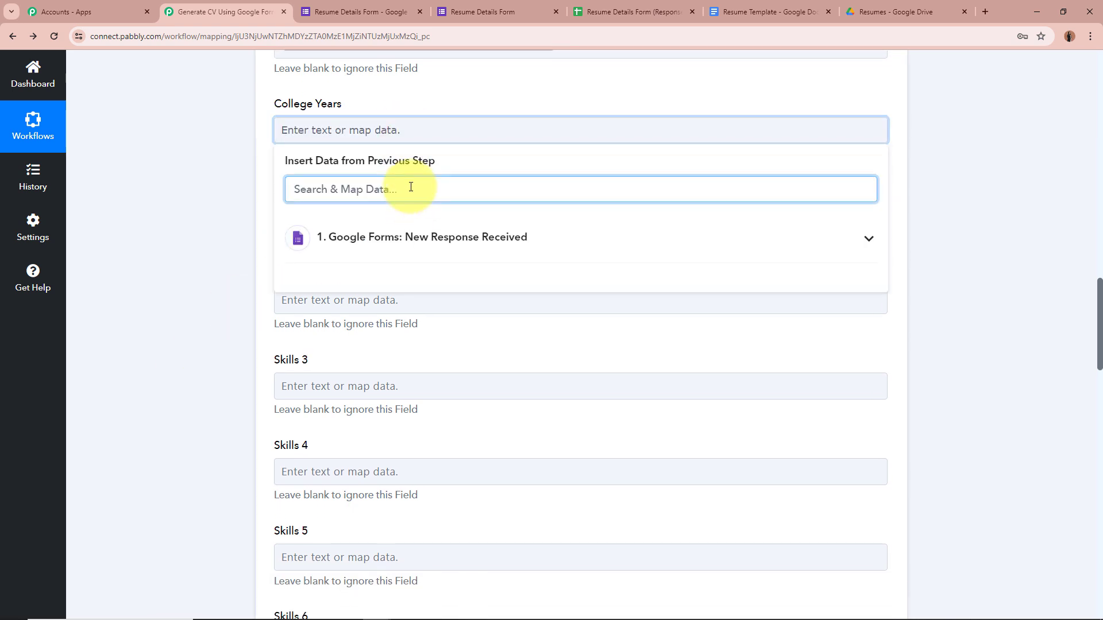
{"action": "type", "text": "ye"}
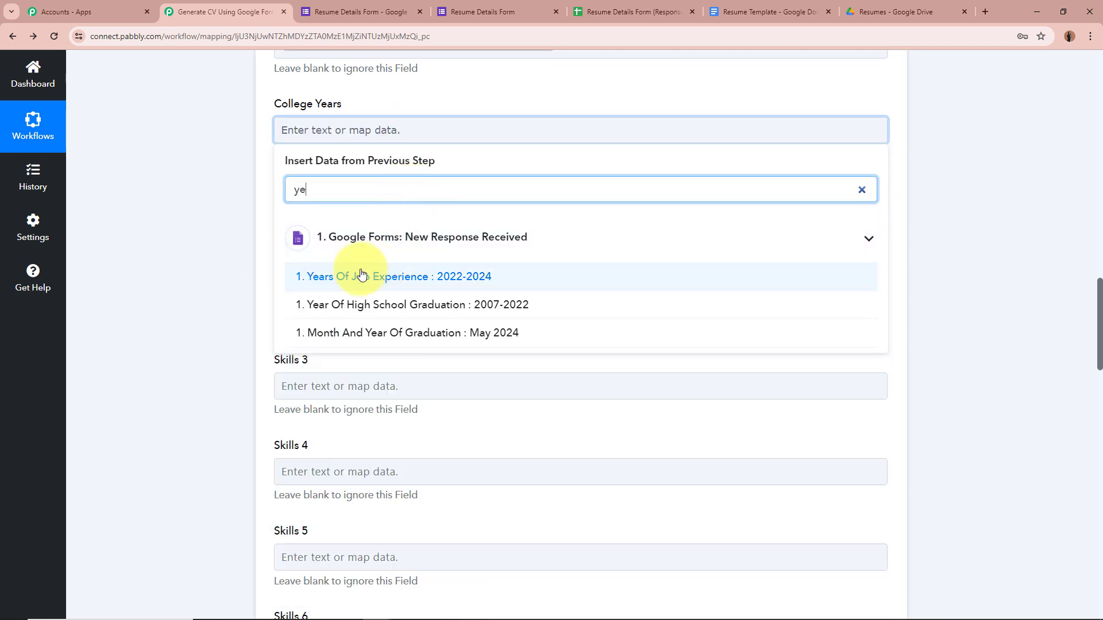
{"action": "left_click", "coordinate": [536, 340]}
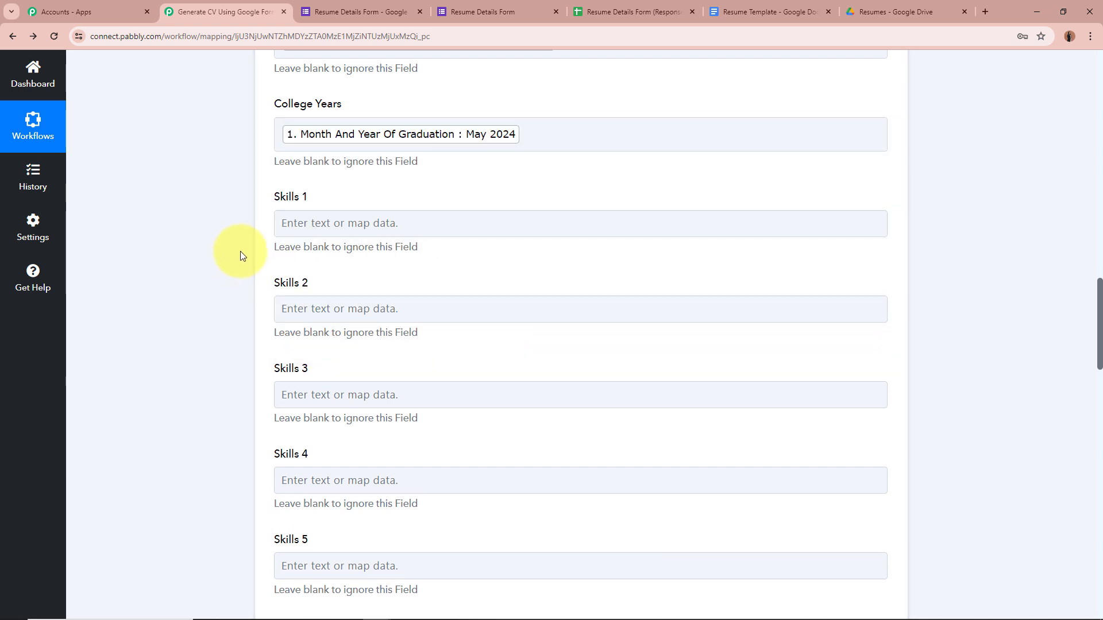
{"action": "left_click", "coordinate": [367, 223]}
{"action": "left_click", "coordinate": [352, 283]}
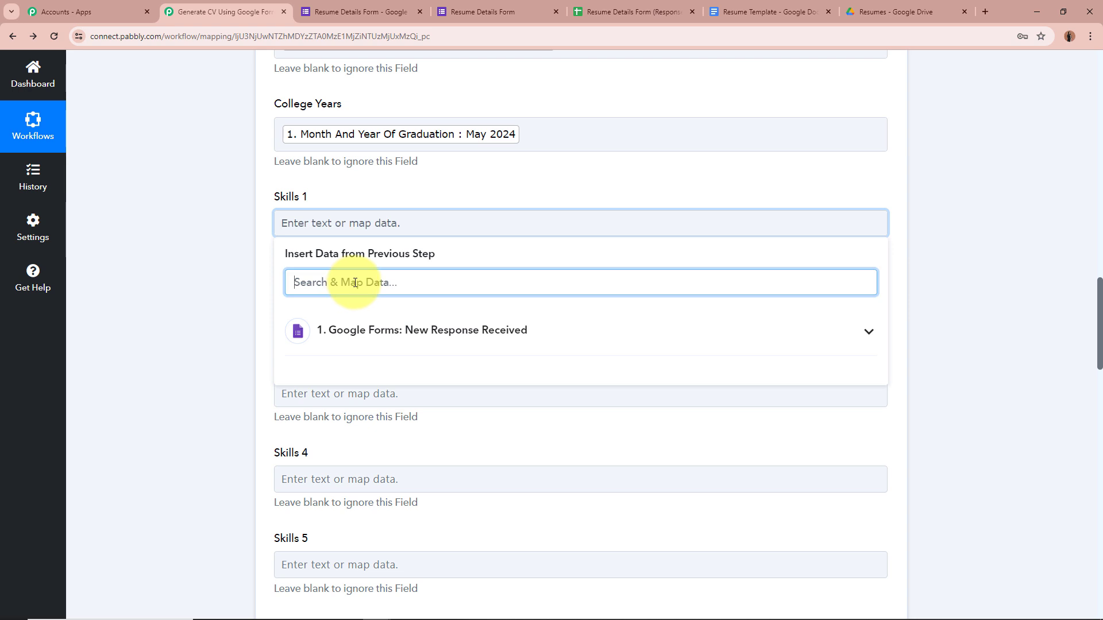
{"action": "type", "text": "skil"}
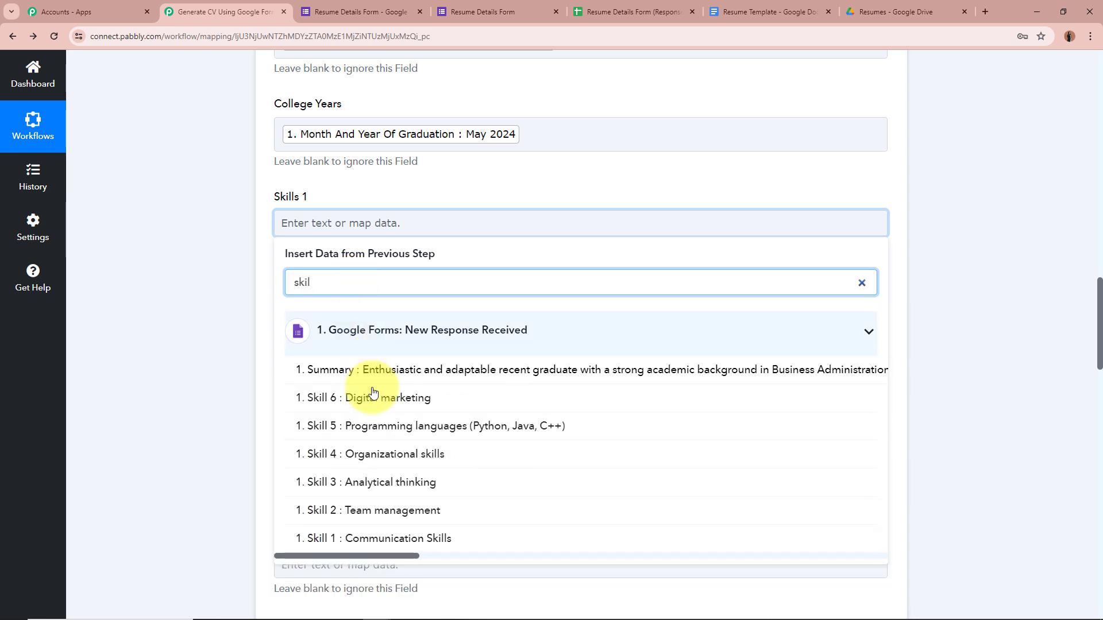
{"action": "left_click", "coordinate": [397, 538]}
Map Skills 2 and 3 to the Team management and Analytical thinking answers.
{"action": "scroll", "coordinate": [144, 342], "scroll_direction": "down", "scroll_amount": 1}
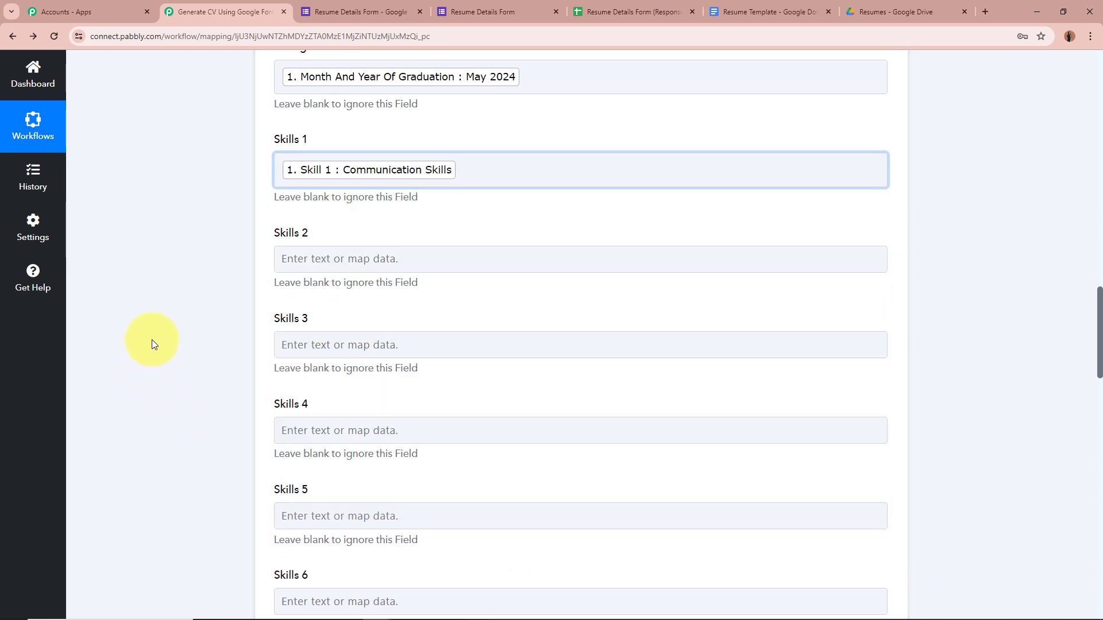
{"action": "left_click", "coordinate": [362, 261]}
{"action": "left_click", "coordinate": [372, 319]}
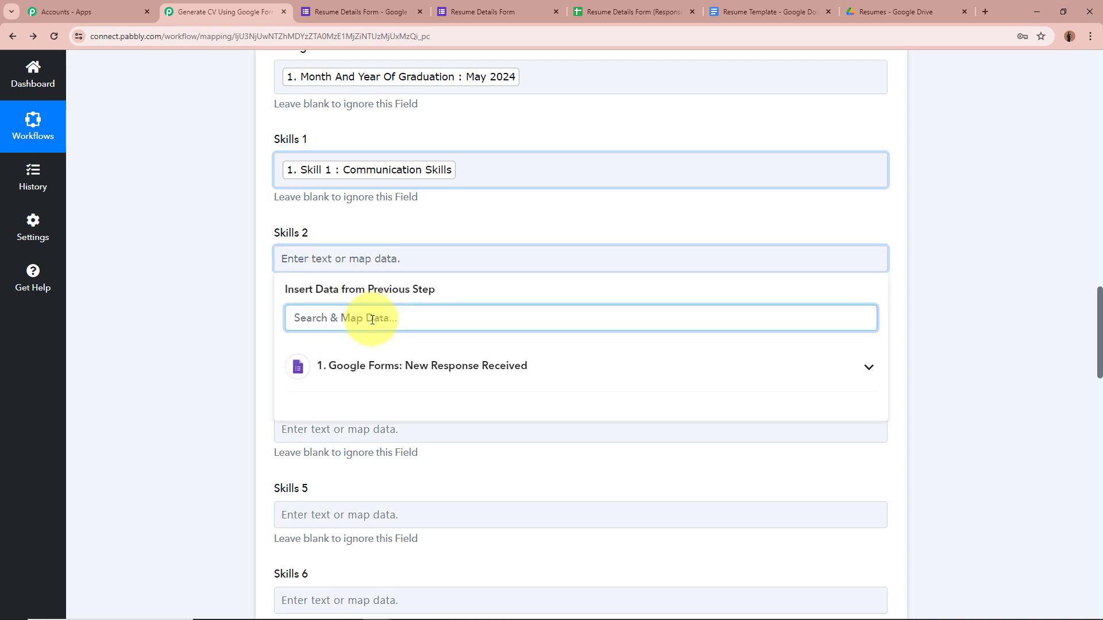
{"action": "type", "text": "2"}
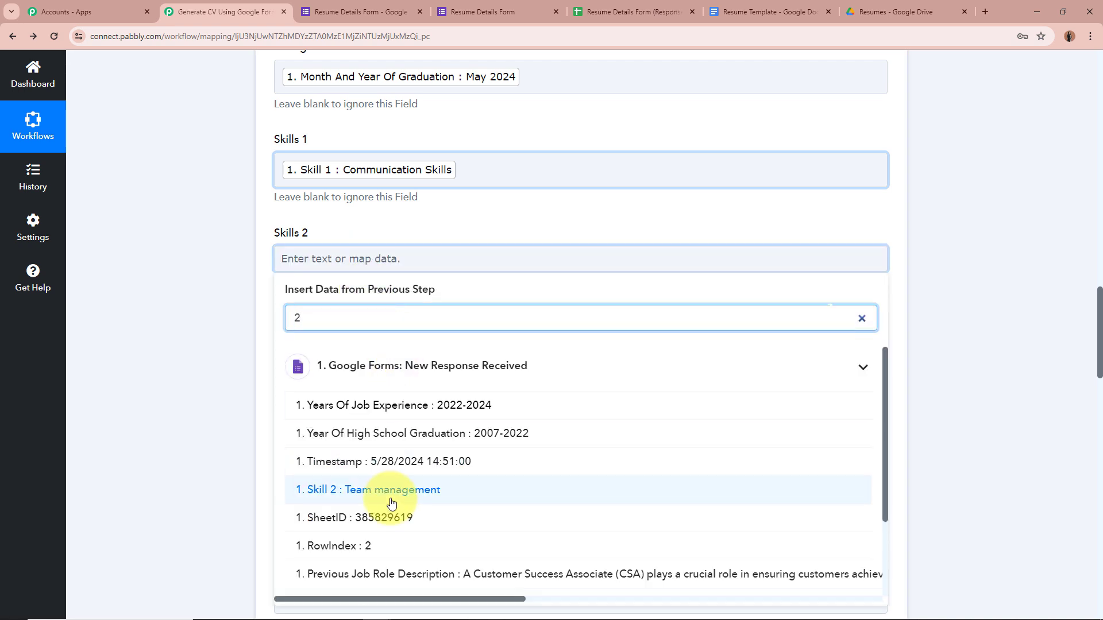
{"action": "left_click", "coordinate": [394, 498]}
{"action": "left_click", "coordinate": [352, 351]}
{"action": "left_click", "coordinate": [374, 411]}
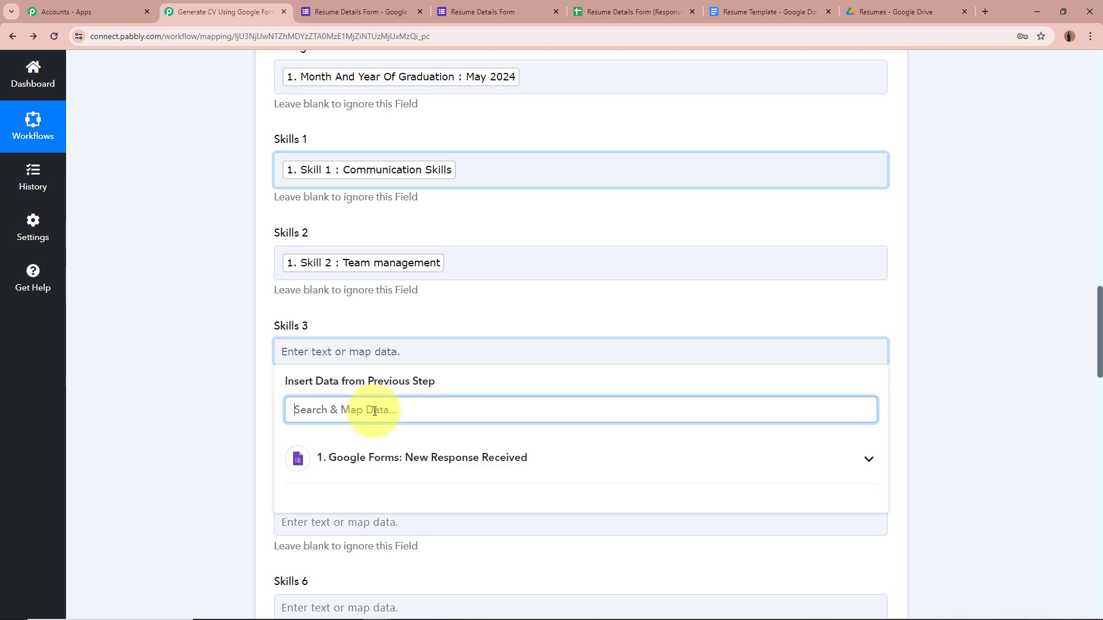
{"action": "type", "text": "3"}
{"action": "left_click", "coordinate": [387, 522]}
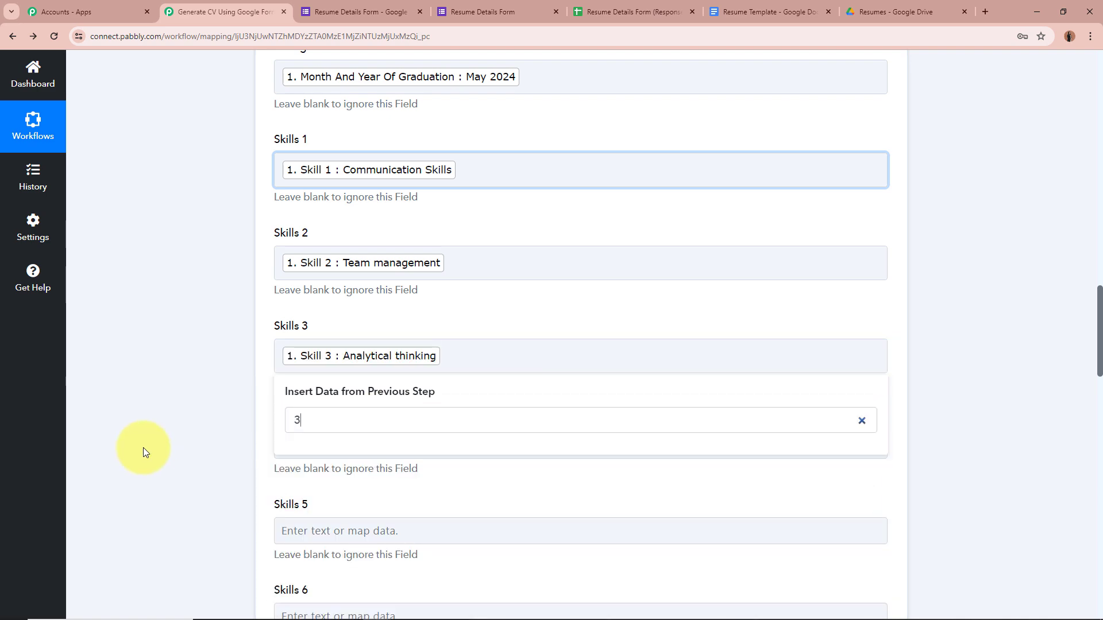
Map Skills 4 and 5 to the Organizational skills and Programming languages answers.
{"action": "scroll", "coordinate": [258, 385], "scroll_direction": "down", "scroll_amount": 2}
{"action": "left_click", "coordinate": [394, 272]}
{"action": "left_click", "coordinate": [409, 337]}
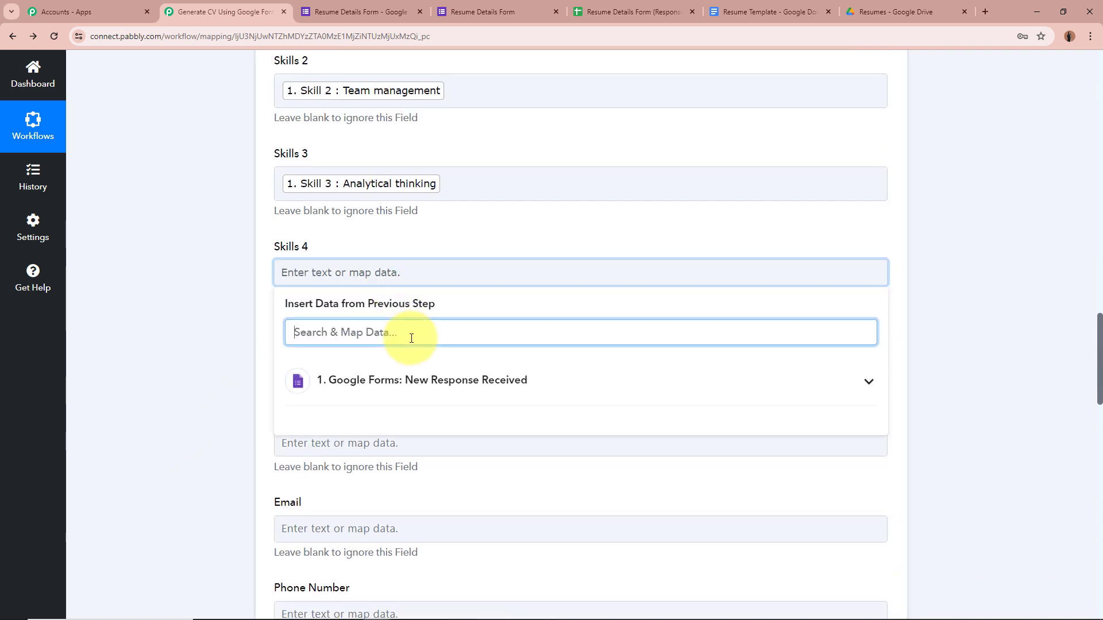
{"action": "type", "text": "4"}
{"action": "left_click", "coordinate": [402, 503]}
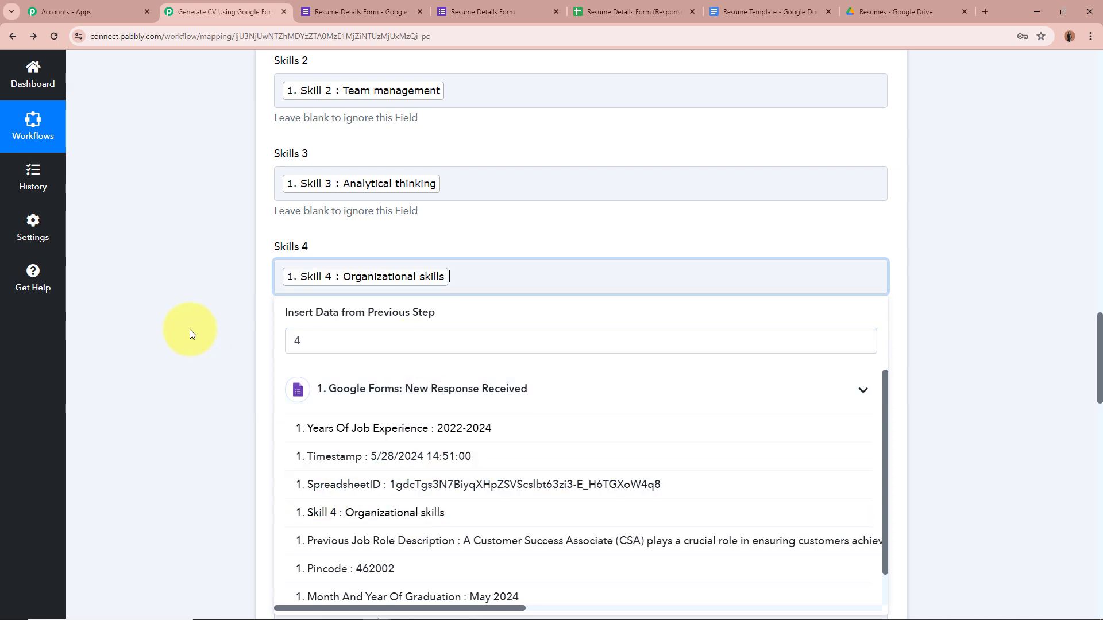
{"action": "left_click", "coordinate": [184, 333]}
{"action": "left_click", "coordinate": [369, 367]}
{"action": "left_click", "coordinate": [345, 423]}
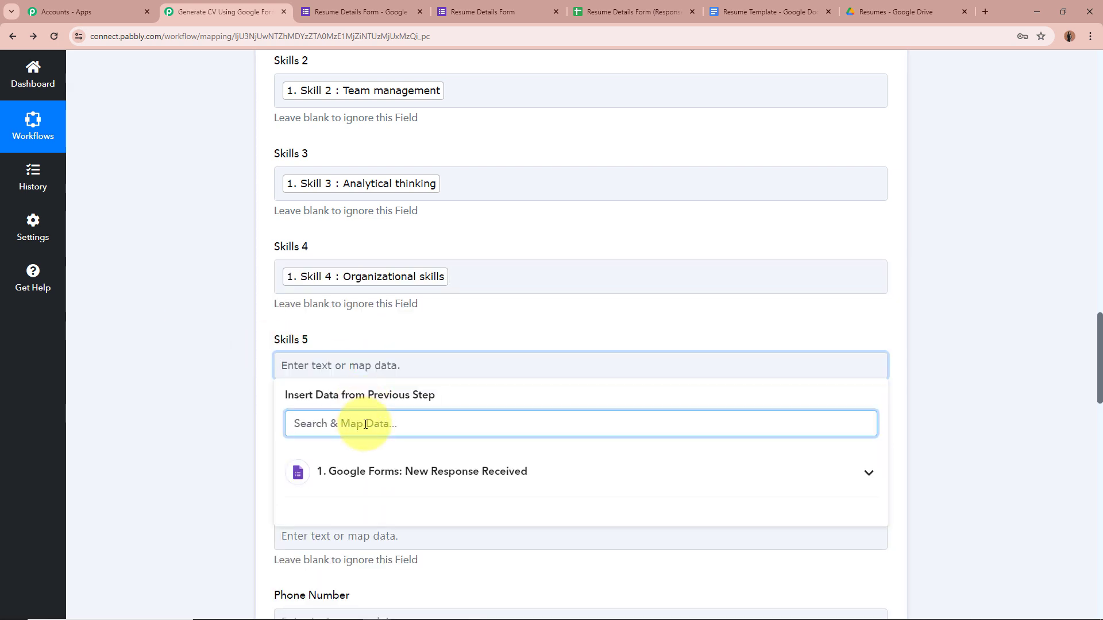
{"action": "type", "text": "5"}
{"action": "scroll", "coordinate": [370, 460], "scroll_direction": "down", "scroll_amount": 1}
{"action": "left_click", "coordinate": [374, 487]}
{"action": "left_click", "coordinate": [207, 401]}
Map Skills 6 to the Digital marketing answer.
{"action": "scroll", "coordinate": [229, 374], "scroll_direction": "down", "scroll_amount": 2}
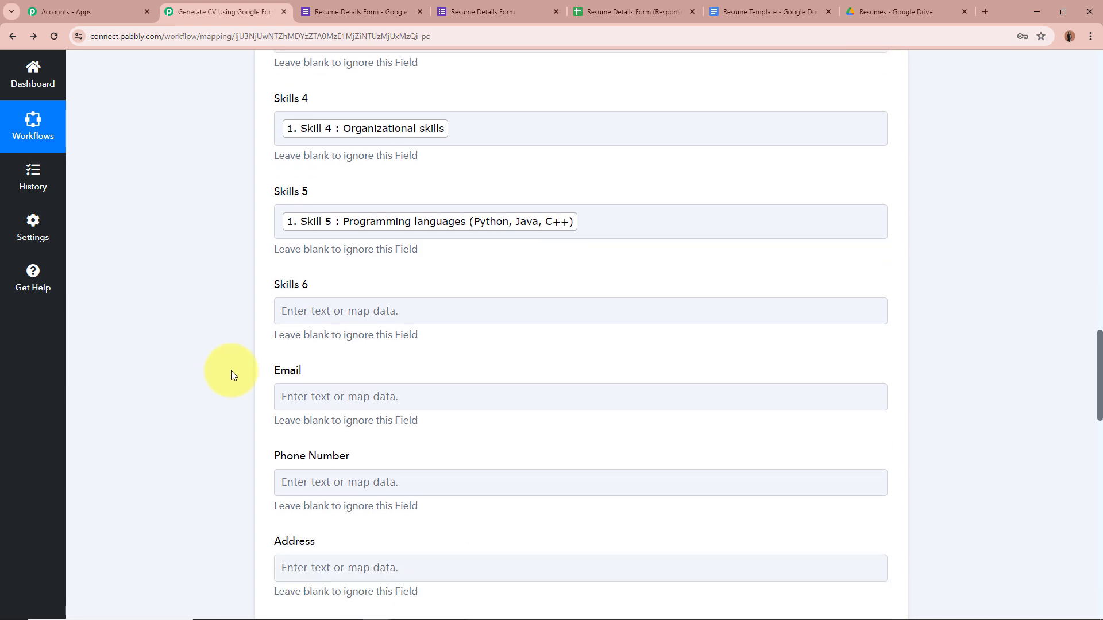
{"action": "left_click", "coordinate": [352, 288]}
{"action": "left_click", "coordinate": [387, 351]}
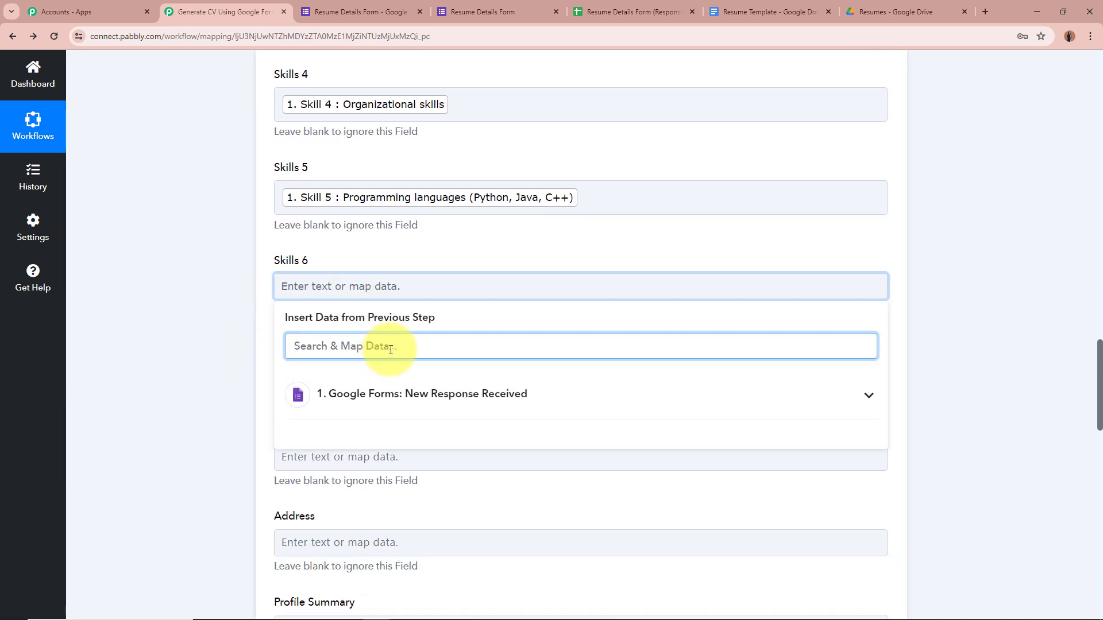
{"action": "type", "text": "6"}
{"action": "left_click", "coordinate": [401, 463]}
{"action": "left_click", "coordinate": [216, 363]}
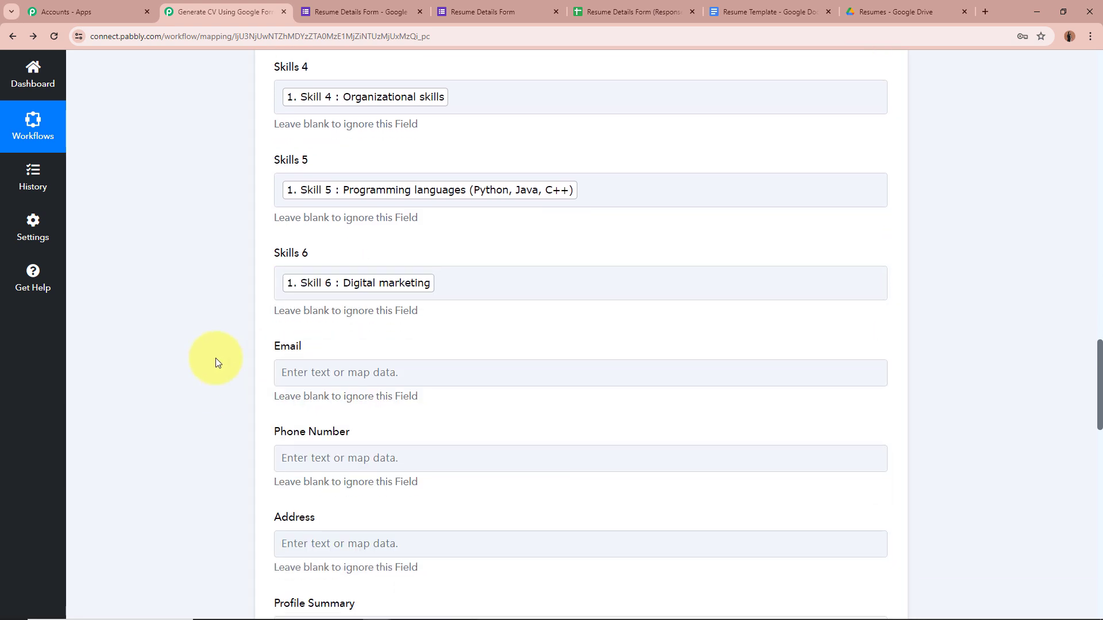
{"action": "scroll", "coordinate": [216, 363], "scroll_direction": "down", "scroll_amount": 2}
{"action": "left_click", "coordinate": [292, 264]}
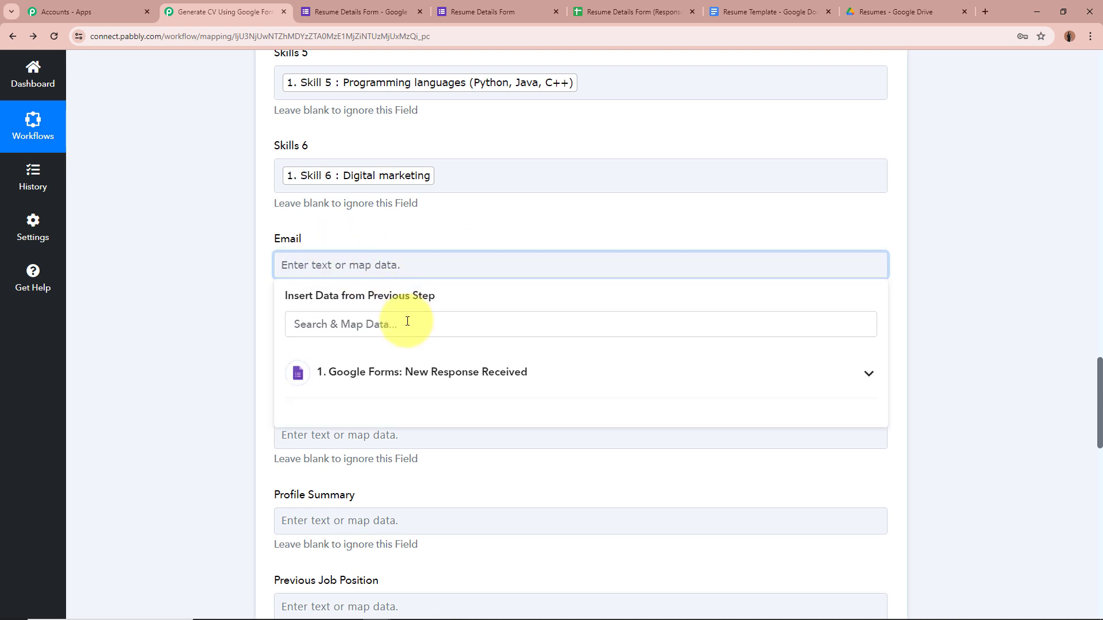
Map the form's Email and Phone Number answers into the Email and Phone Number fields.
{"action": "type", "text": "ema"}
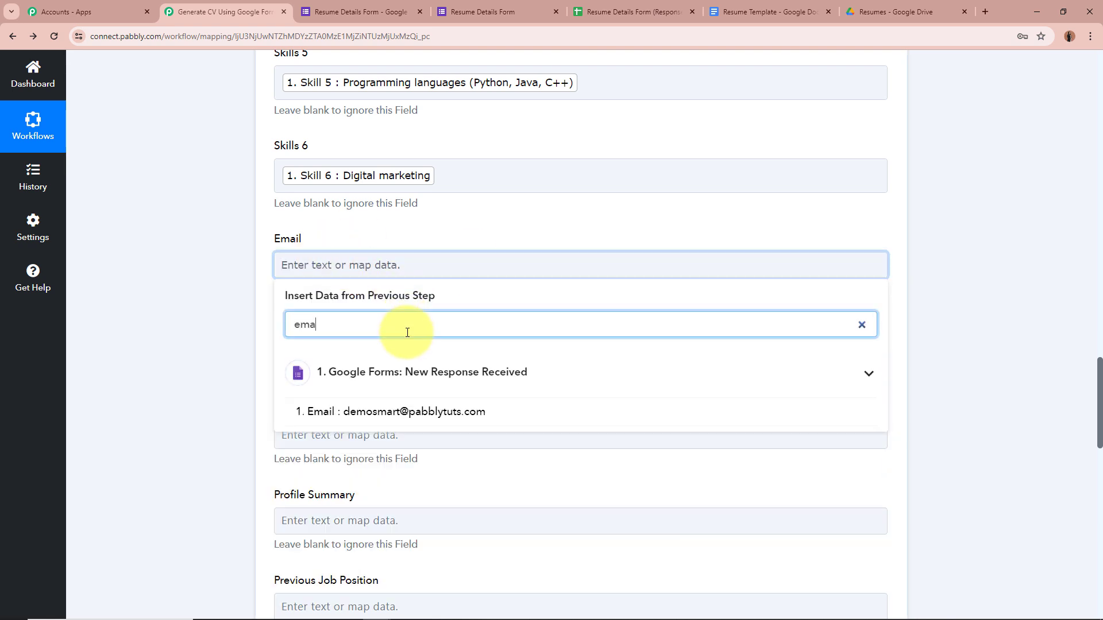
{"action": "type", "text": "il"}
{"action": "left_click", "coordinate": [397, 411]}
{"action": "left_click", "coordinate": [204, 343]}
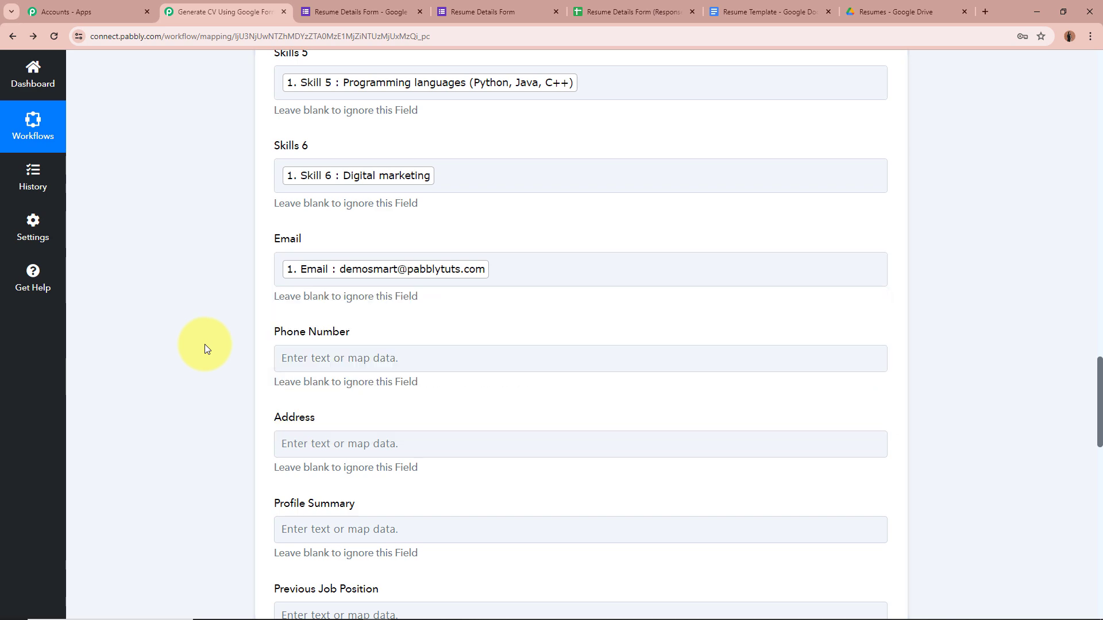
{"action": "scroll", "coordinate": [374, 150], "scroll_direction": "down", "scroll_amount": 3}
{"action": "left_click", "coordinate": [364, 186]}
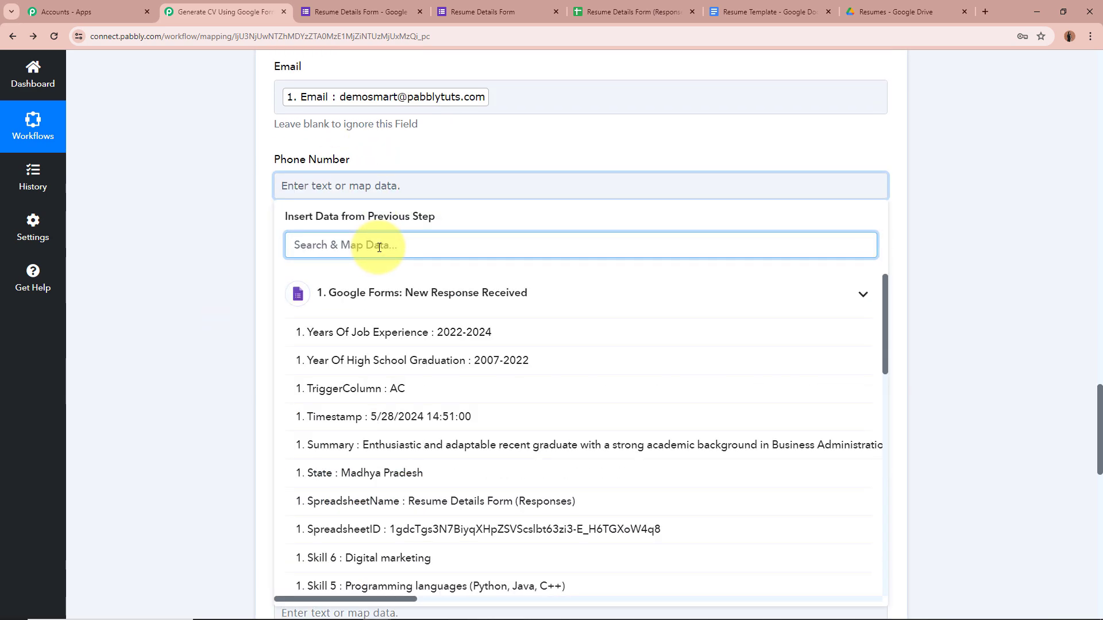
{"action": "type", "text": "num"}
{"action": "left_click", "coordinate": [387, 336]}
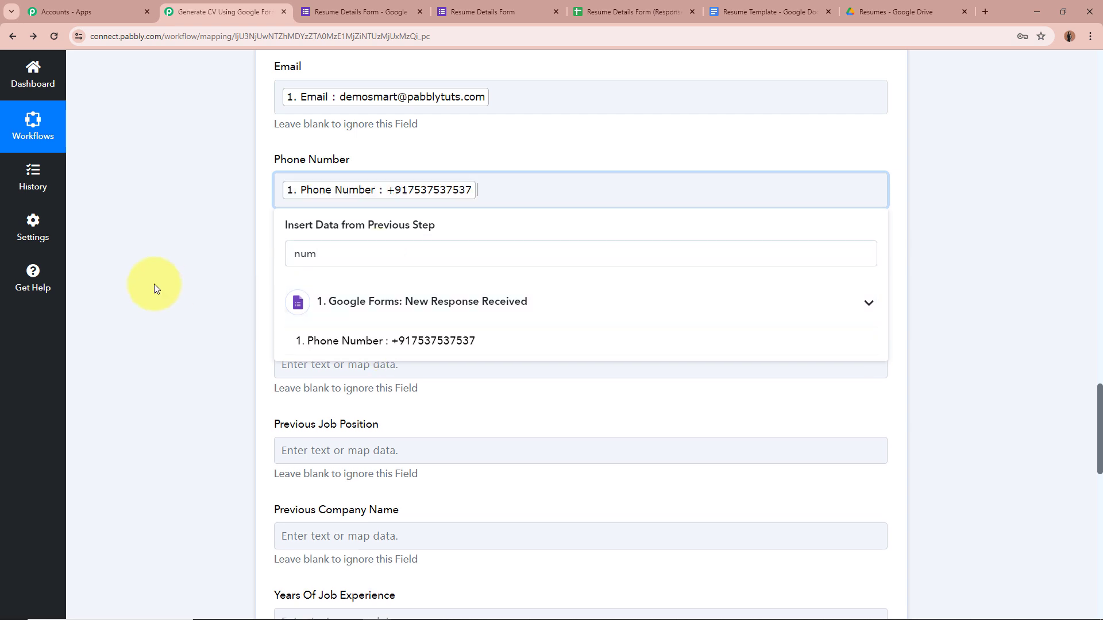
{"action": "left_click", "coordinate": [201, 260]}
Fill the Address field with the street Address answer followed by the City answer.
{"action": "scroll", "coordinate": [201, 259], "scroll_direction": "down", "scroll_amount": 1}
{"action": "left_click", "coordinate": [337, 222]}
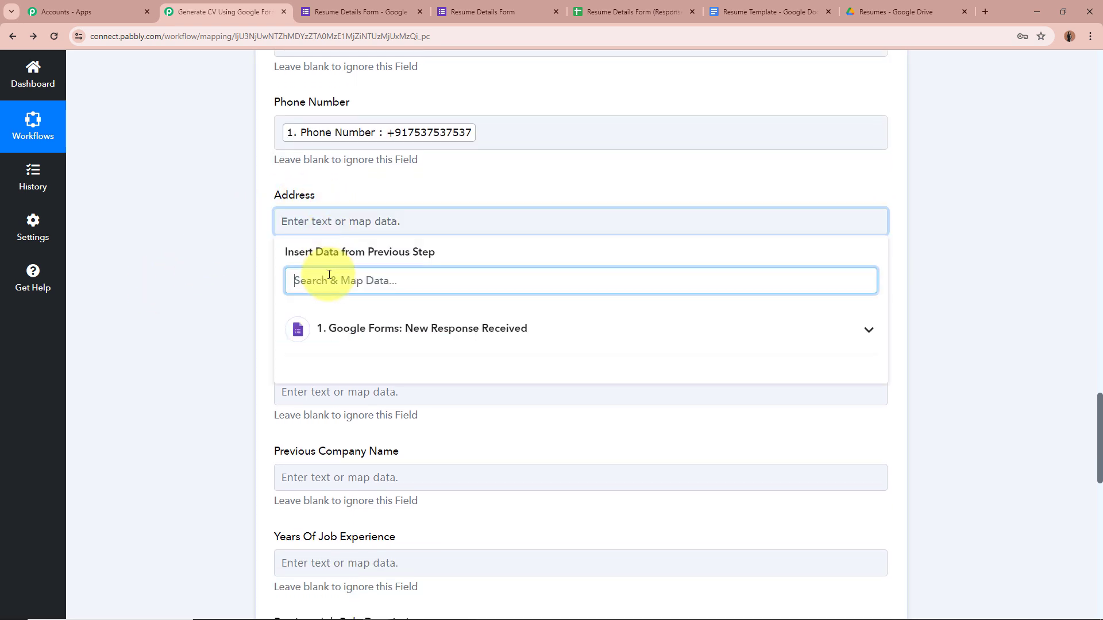
{"action": "type", "text": "address"}
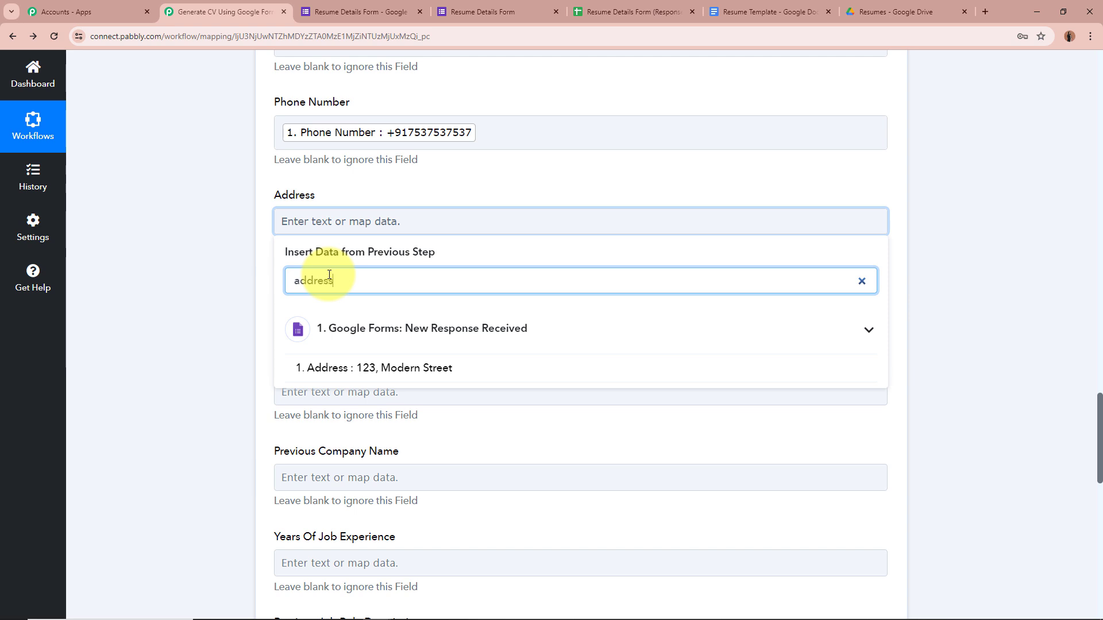
{"action": "left_click", "coordinate": [439, 369]}
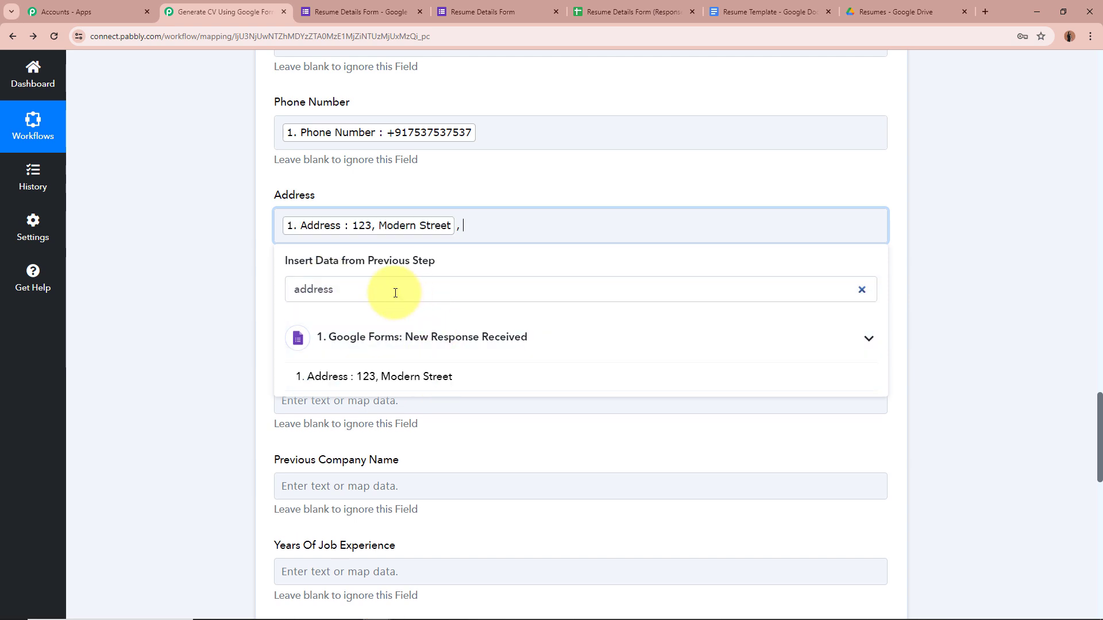
{"action": "left_click", "coordinate": [521, 223]}
{"action": "left_click", "coordinate": [421, 290]}
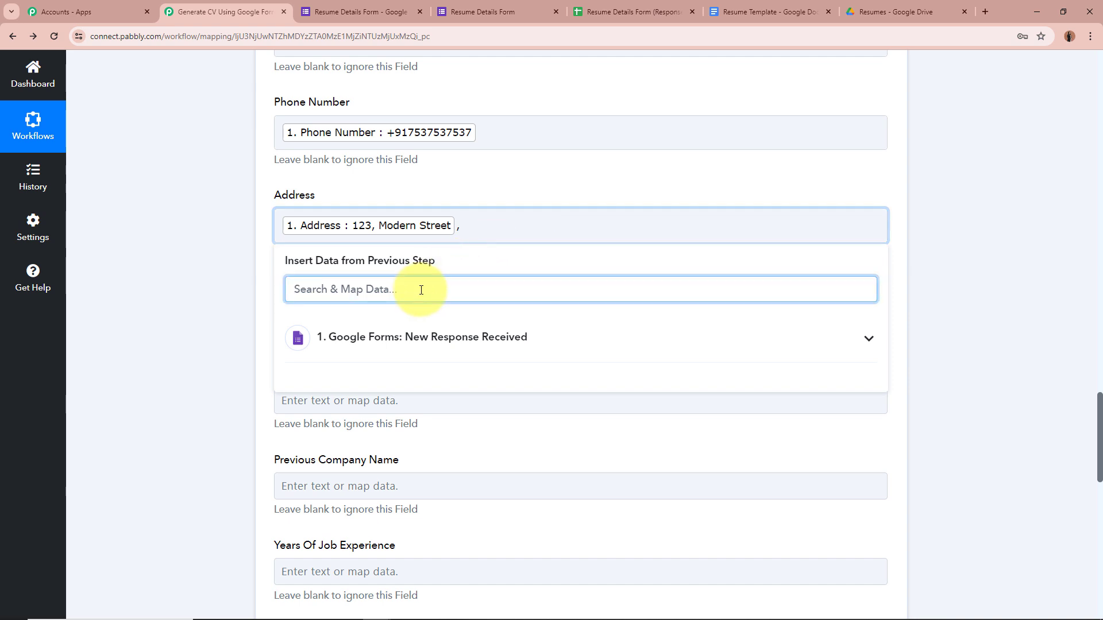
{"action": "type", "text": "city"}
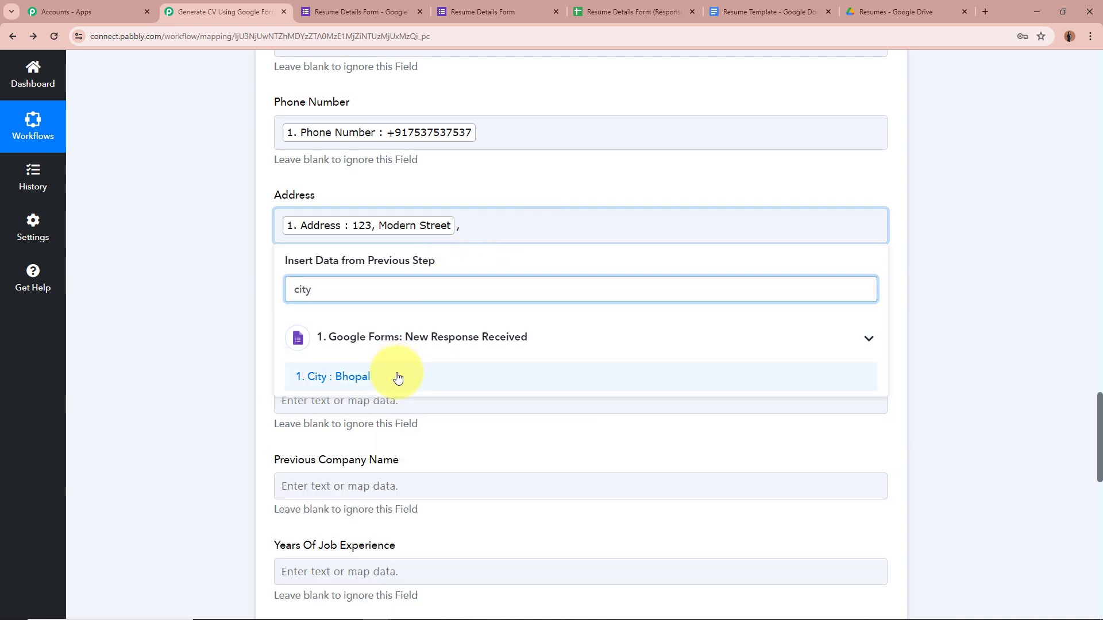
{"action": "left_click", "coordinate": [398, 378]}
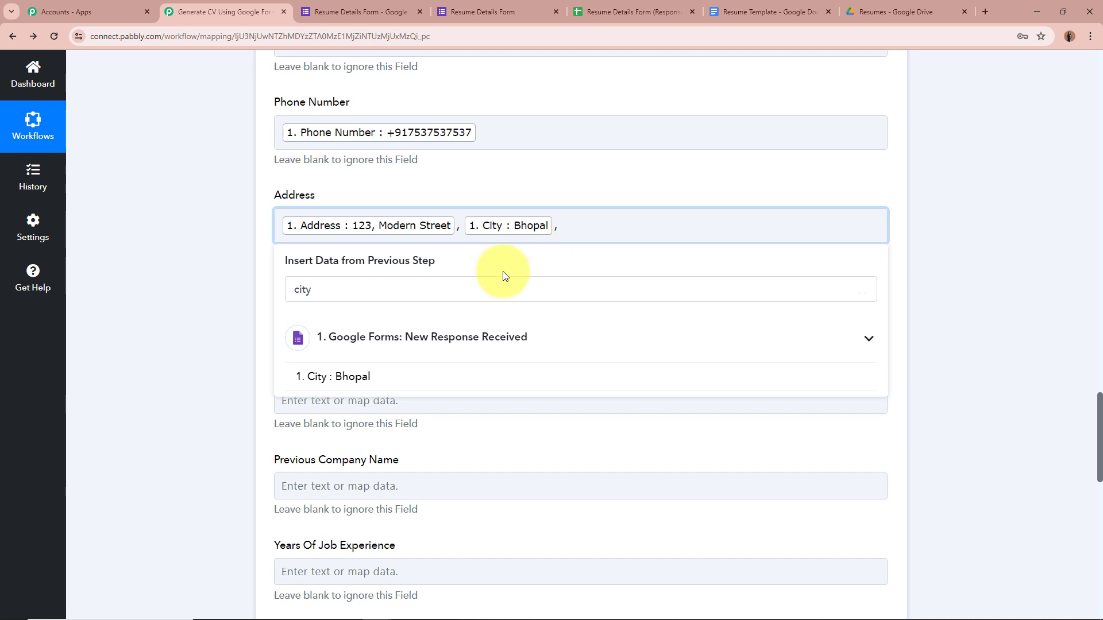
Append the State and Pincode answers to the Address field.
{"action": "left_click", "coordinate": [351, 289]}
{"action": "key", "text": "BackSpace"}
{"action": "key", "text": "BackSpace"}
{"action": "key", "text": "BackSpace"}
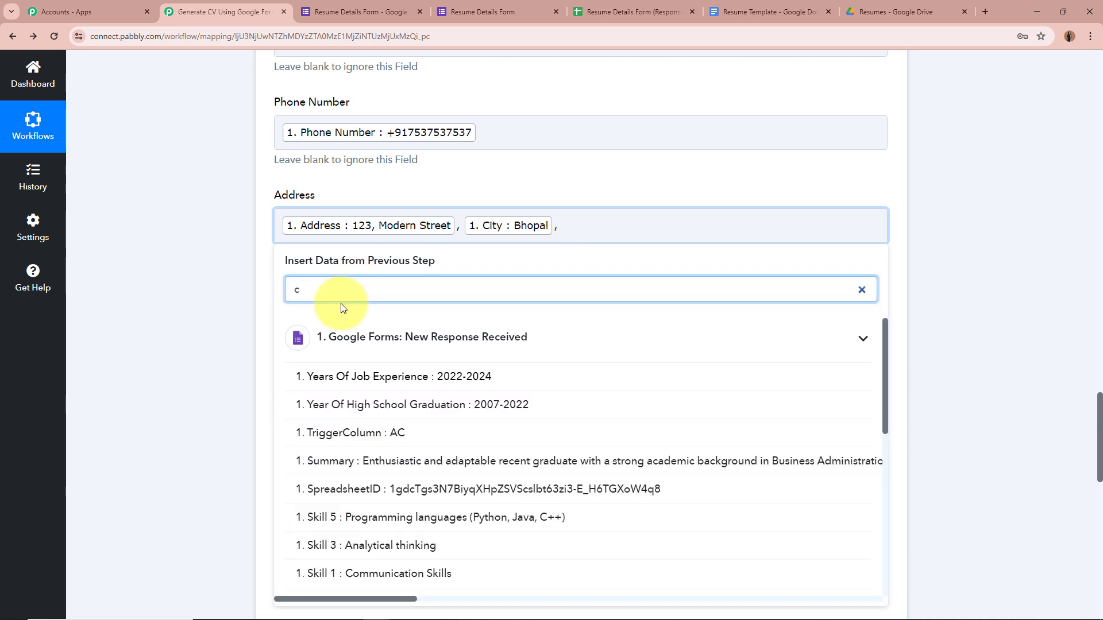
{"action": "key", "text": "BackSpace"}
{"action": "type", "text": "state"}
{"action": "left_click", "coordinate": [389, 378]}
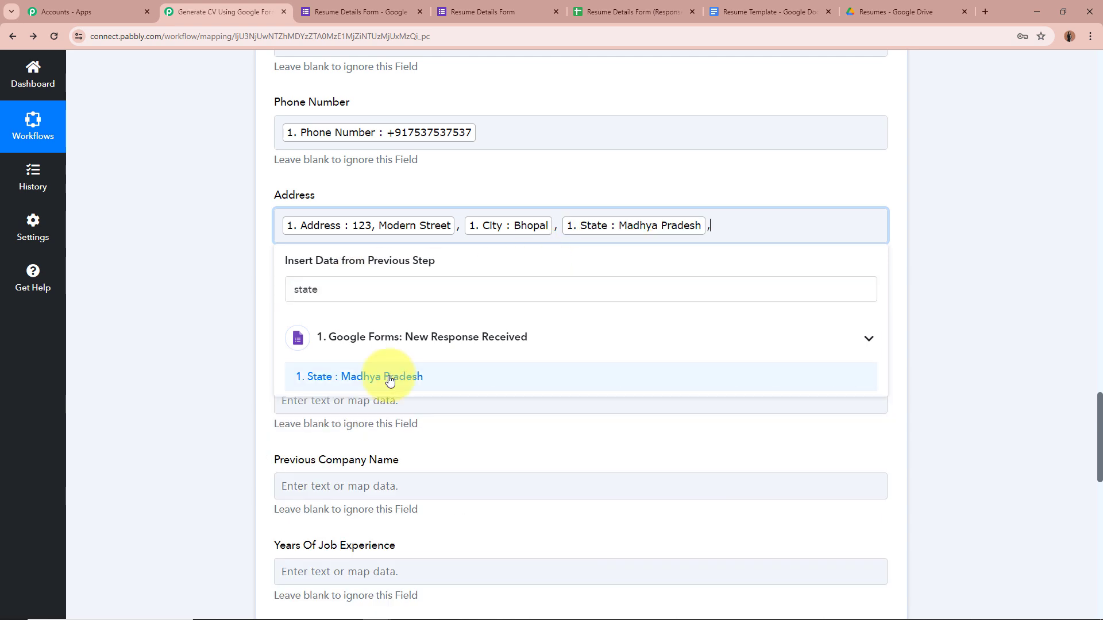
{"action": "left_click", "coordinate": [381, 286]}
{"action": "key", "text": "BackSpace"}
{"action": "key", "text": "BackSpace"}
{"action": "key", "text": "BackSpace"}
{"action": "key", "text": "BackSpace"}
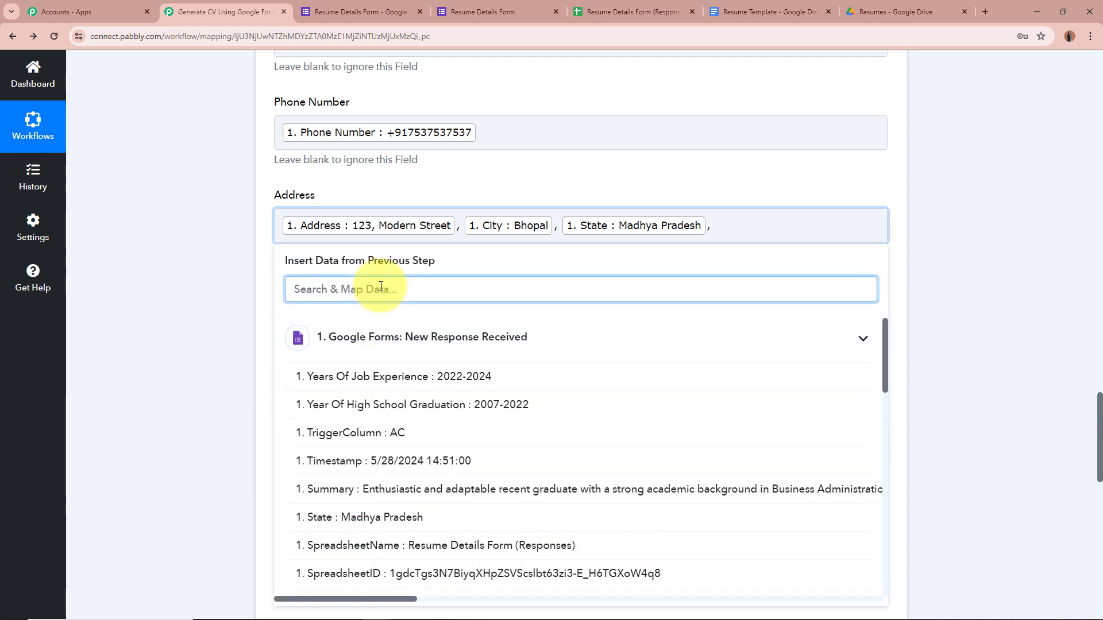
{"action": "type", "text": "pui"}
{"action": "key", "text": "BackSpace"}
{"action": "type", "text": "n"}
{"action": "left_click", "coordinate": [389, 382]}
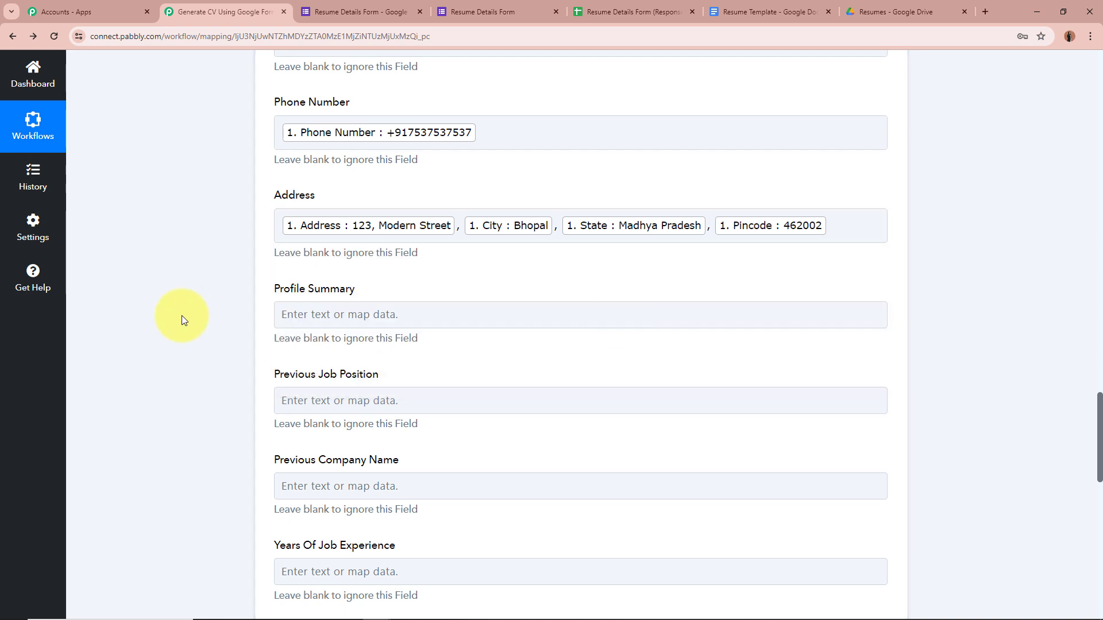
{"action": "scroll", "coordinate": [211, 202], "scroll_direction": "down", "scroll_amount": 2}
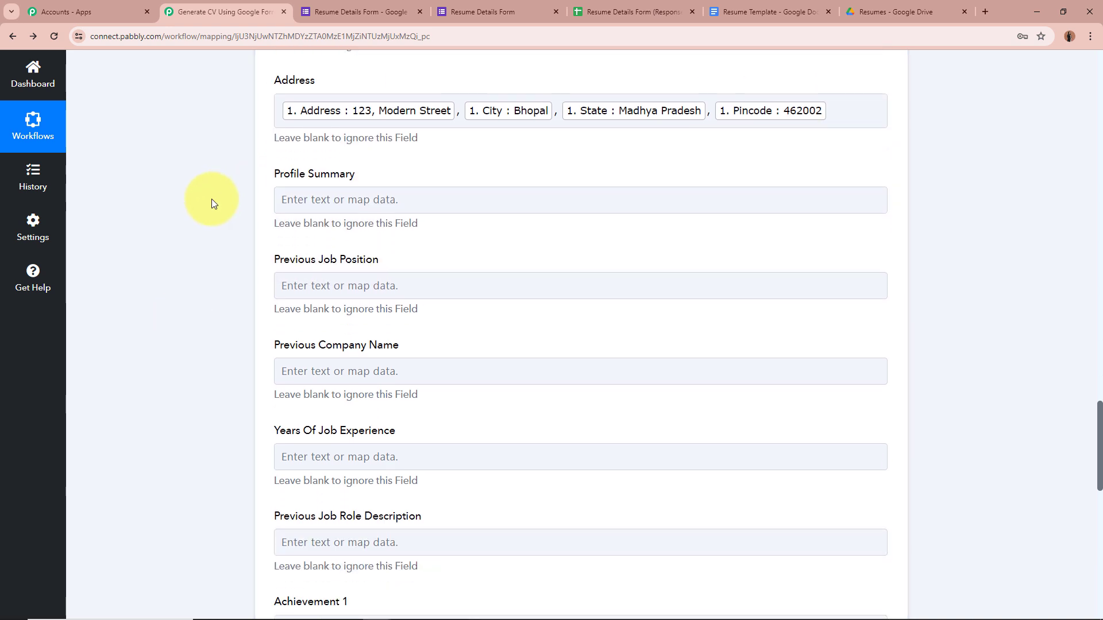
{"action": "left_click", "coordinate": [376, 209]}
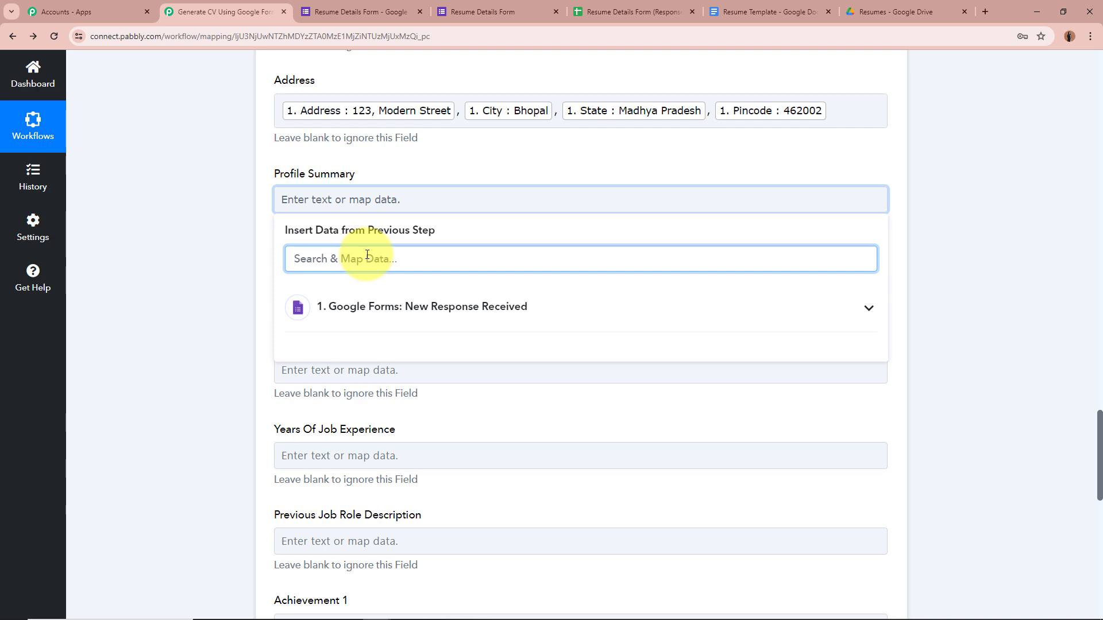
Map the Summary answer into Profile Summary and the Previous Job Position answer into its field.
{"action": "type", "text": "sum"}
{"action": "left_click", "coordinate": [409, 349]}
{"action": "left_click", "coordinate": [148, 249]}
{"action": "scroll", "coordinate": [149, 247], "scroll_direction": "down", "scroll_amount": 2}
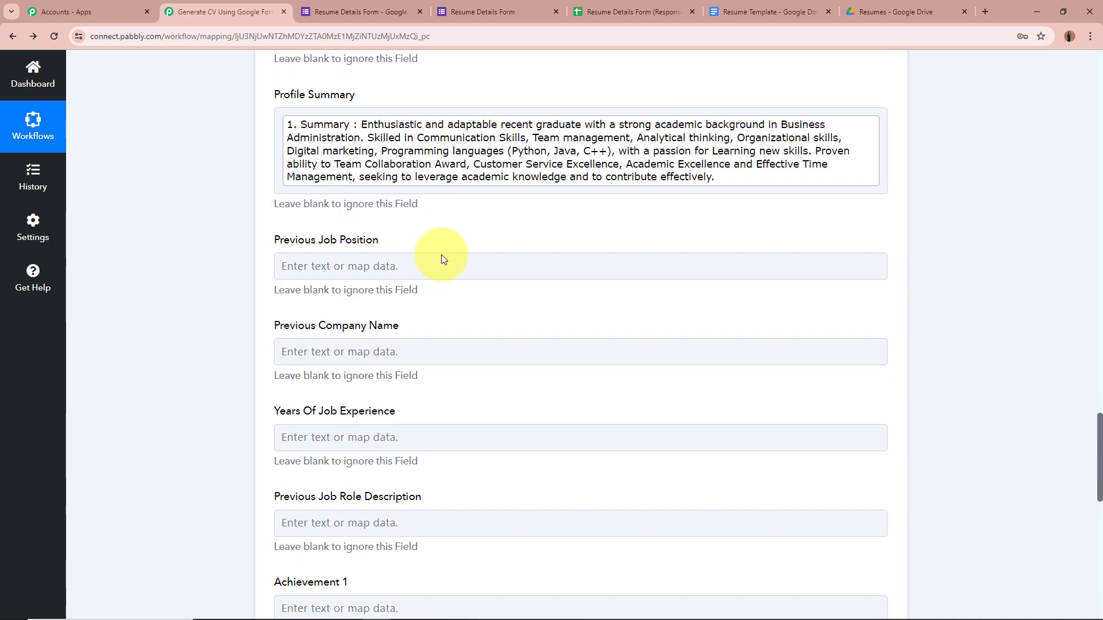
{"action": "scroll", "coordinate": [442, 259], "scroll_direction": "down", "scroll_amount": 2}
{"action": "left_click", "coordinate": [357, 172]}
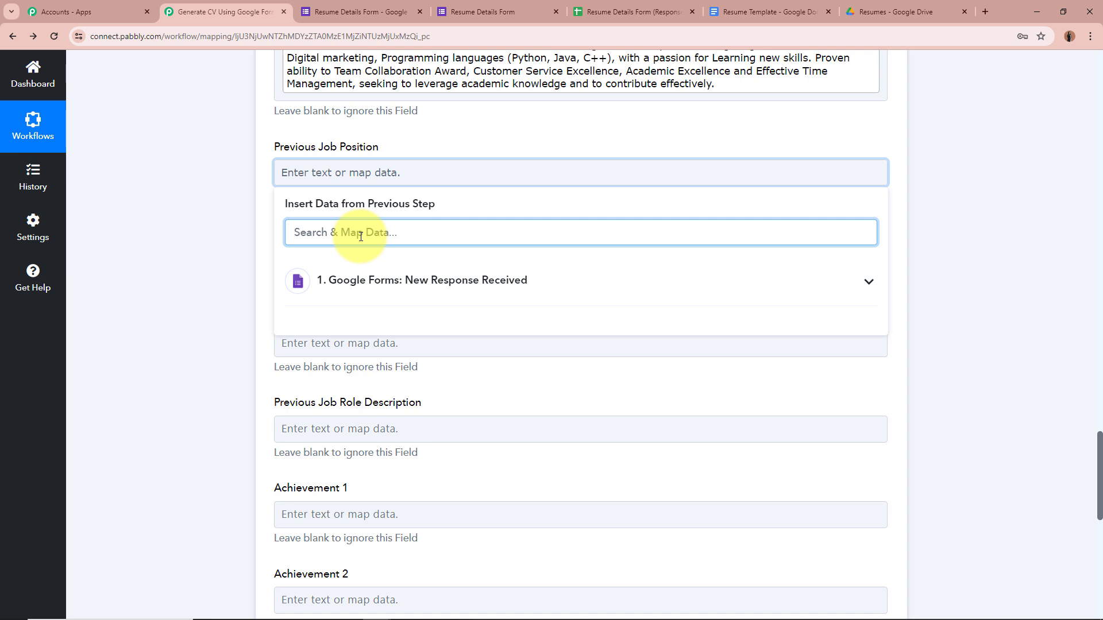
{"action": "type", "text": "job"}
{"action": "left_click", "coordinate": [437, 375]}
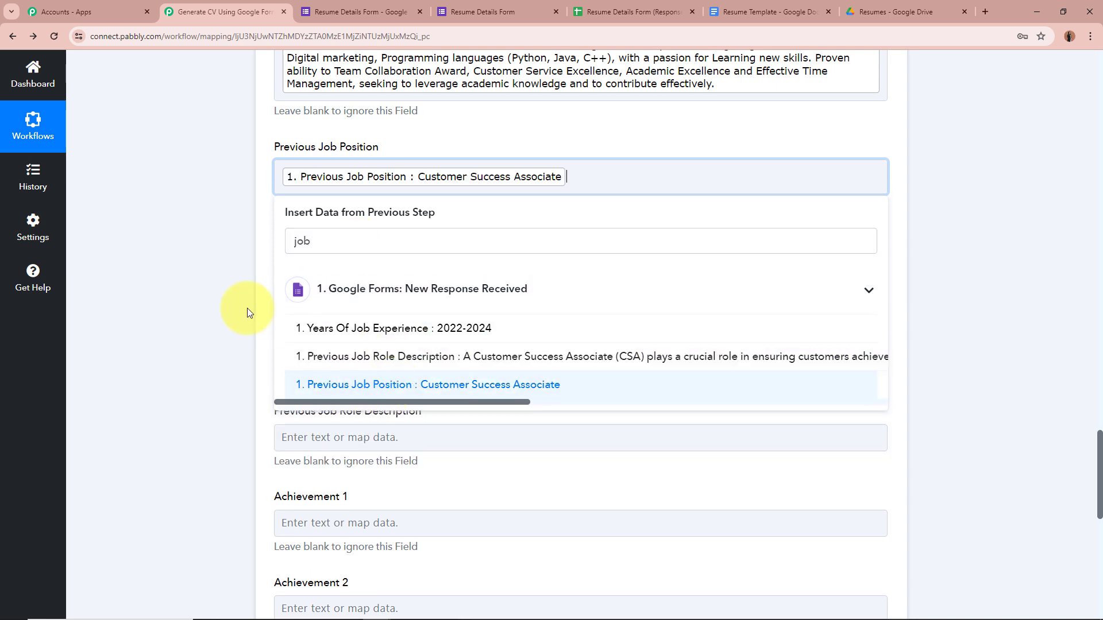
{"action": "left_click", "coordinate": [247, 310]}
Map Previous Company Name (Fintrix) and Years Of Job Experience (2022-2024) from the form.
{"action": "left_click", "coordinate": [320, 261]}
{"action": "left_click", "coordinate": [399, 328]}
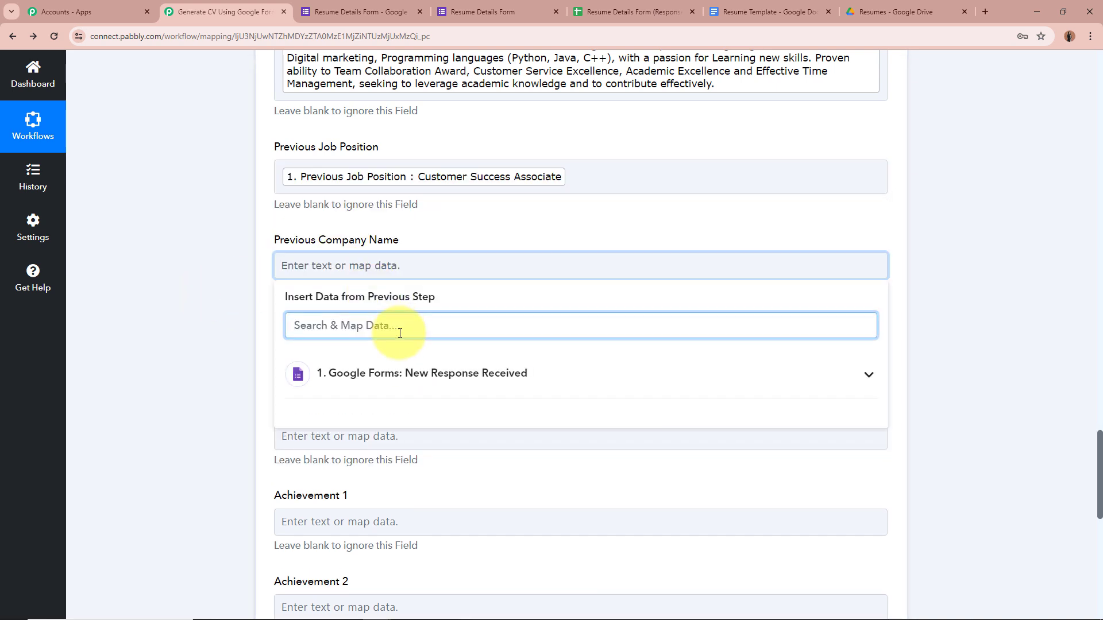
{"action": "type", "text": "com"}
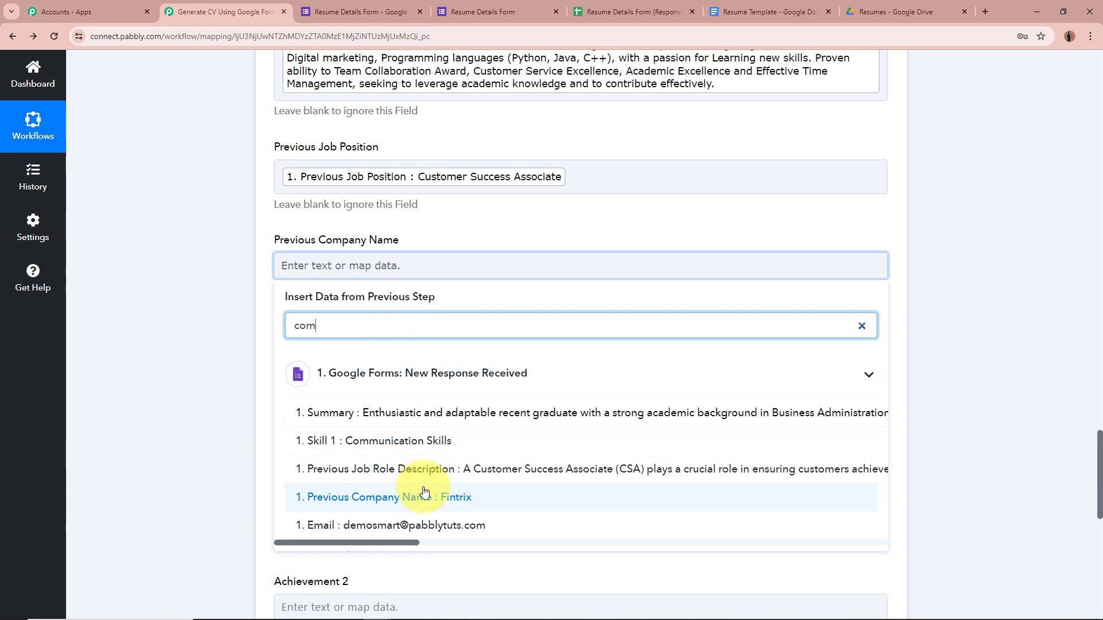
{"action": "left_click", "coordinate": [424, 496]}
{"action": "left_click", "coordinate": [226, 394]}
{"action": "scroll", "coordinate": [218, 379], "scroll_direction": "down", "scroll_amount": 3}
{"action": "left_click", "coordinate": [396, 187]}
{"action": "left_click", "coordinate": [414, 250]}
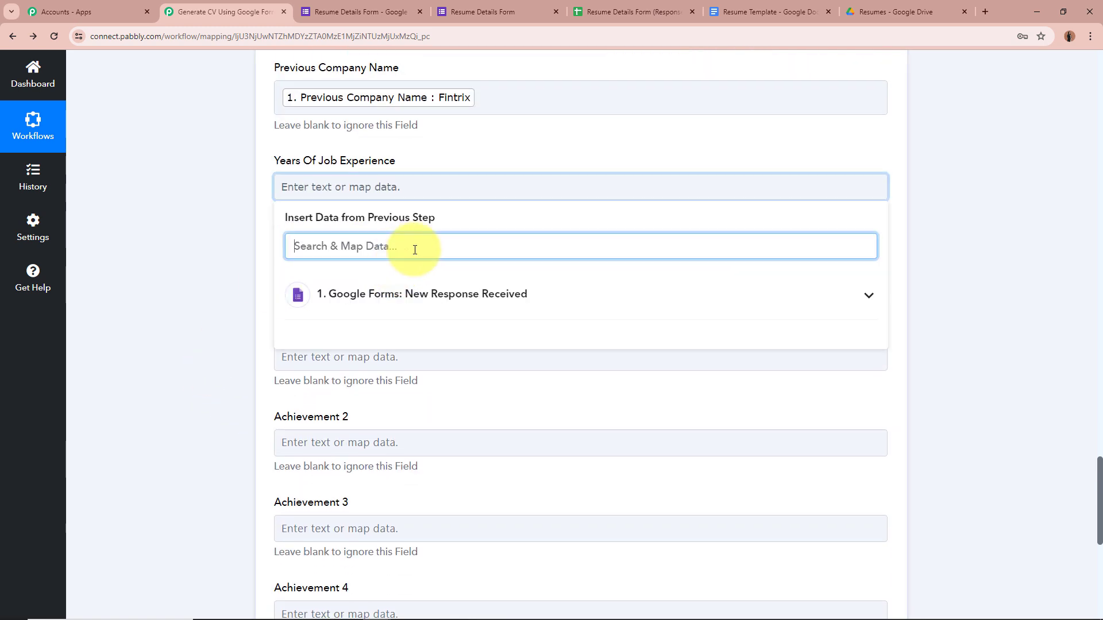
{"action": "type", "text": "job"}
{"action": "left_click", "coordinate": [422, 330]}
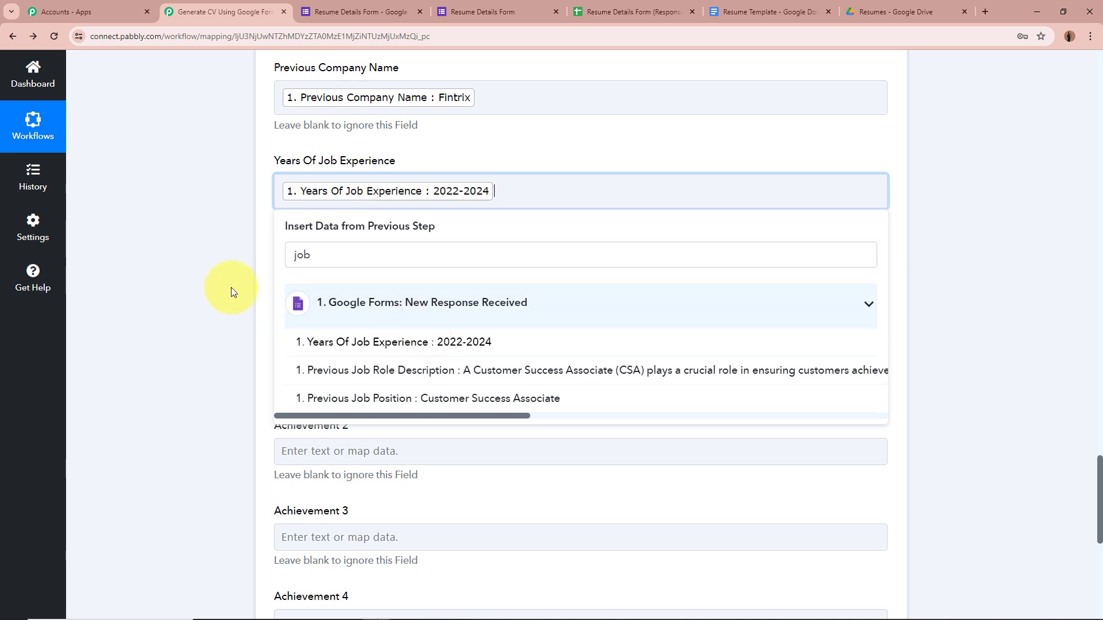
{"action": "left_click", "coordinate": [220, 289]}
Map the Previous Job Role Description answer into its field.
{"action": "scroll", "coordinate": [219, 289], "scroll_direction": "down", "scroll_amount": 2}
{"action": "left_click", "coordinate": [433, 166]}
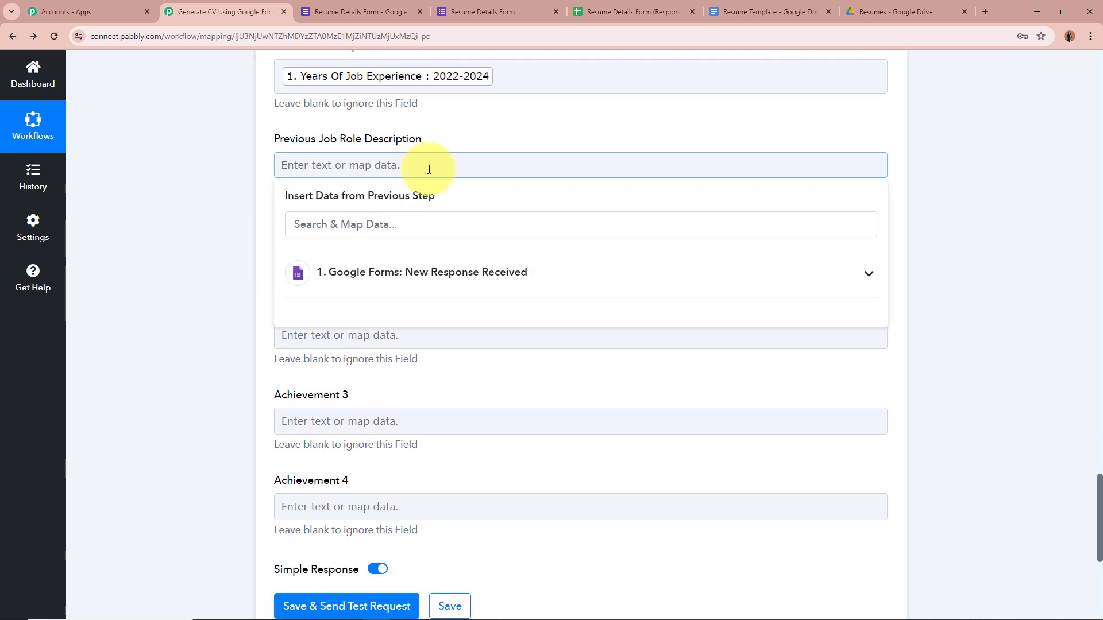
{"action": "left_click", "coordinate": [434, 227]}
{"action": "type", "text": "des"}
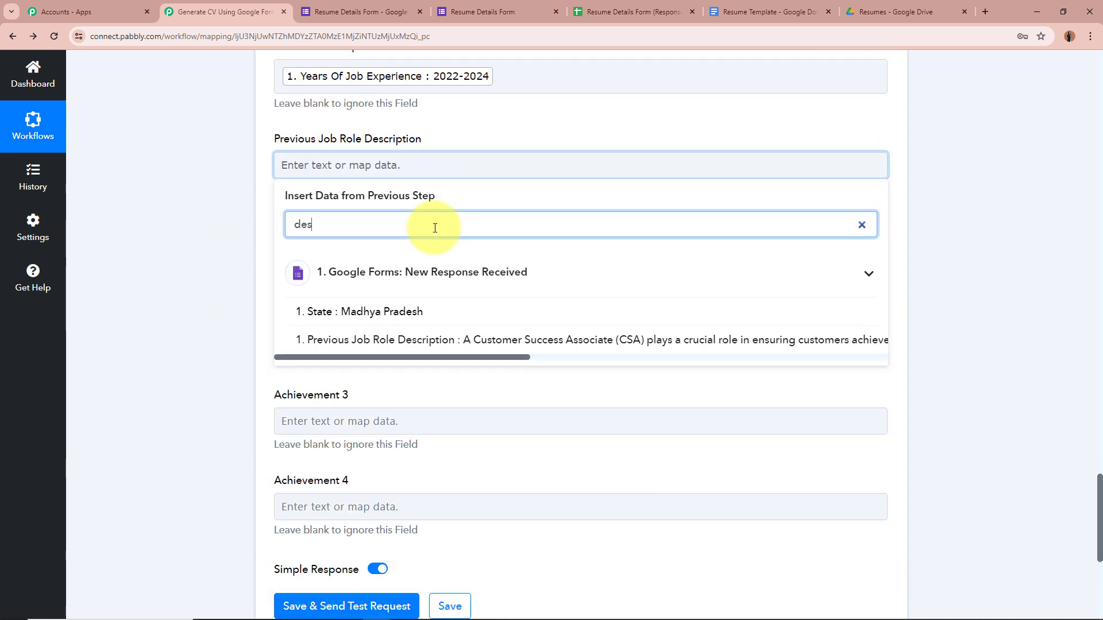
{"action": "left_click", "coordinate": [433, 340]}
{"action": "left_click", "coordinate": [177, 252]}
{"action": "scroll", "coordinate": [176, 253], "scroll_direction": "down", "scroll_amount": 2}
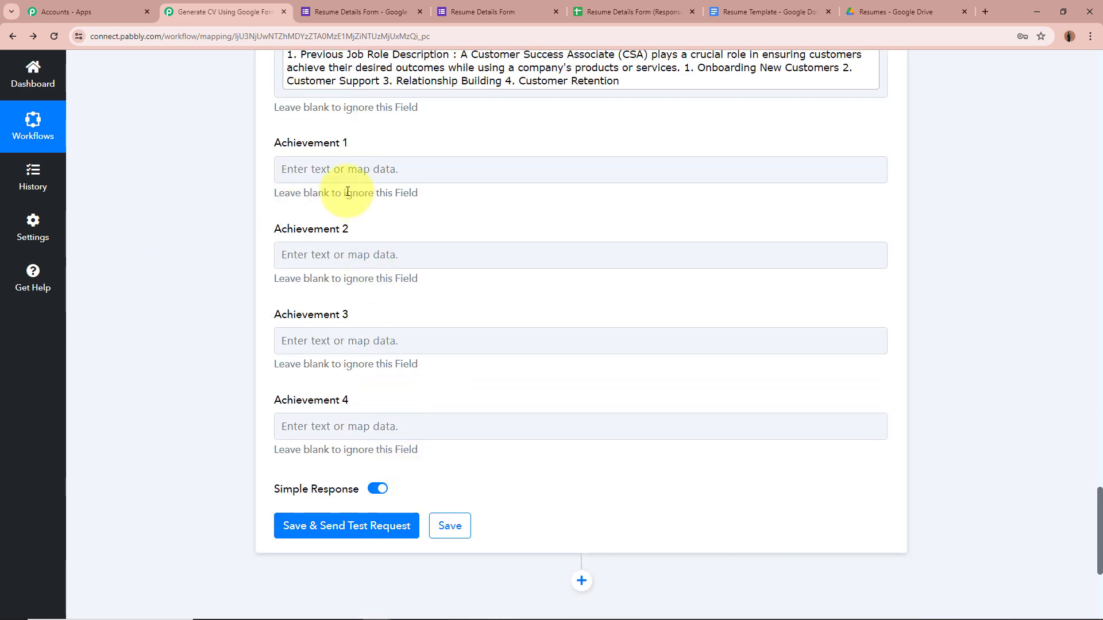
{"action": "left_click", "coordinate": [342, 170]}
Map Team Collaboration Award into Achievement 1 and Customer Service Excellence into Achievement 2.
{"action": "left_click", "coordinate": [362, 235]}
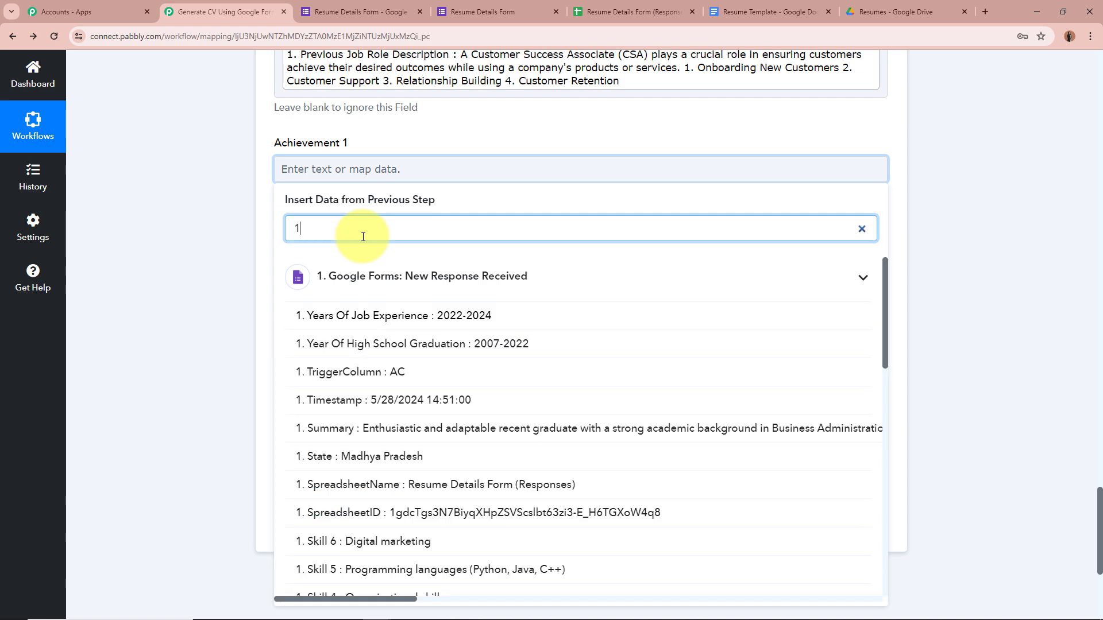
{"action": "scroll", "coordinate": [422, 575], "scroll_direction": "down", "scroll_amount": 2}
{"action": "type", "text": "ach"}
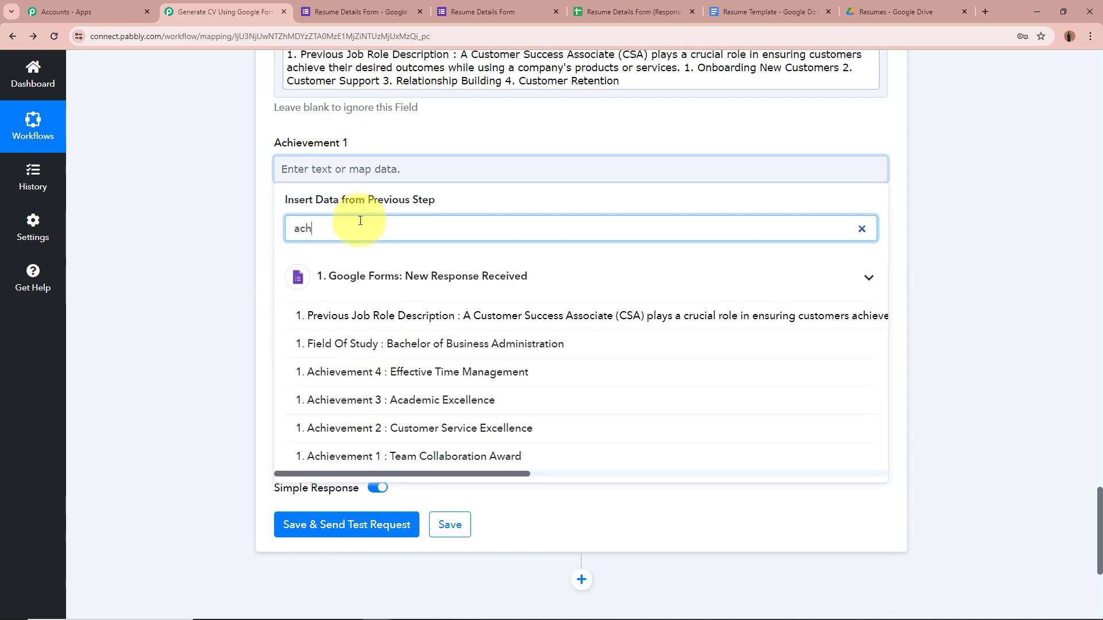
{"action": "left_click", "coordinate": [423, 456]}
{"action": "left_click", "coordinate": [233, 352]}
{"action": "left_click", "coordinate": [426, 266]}
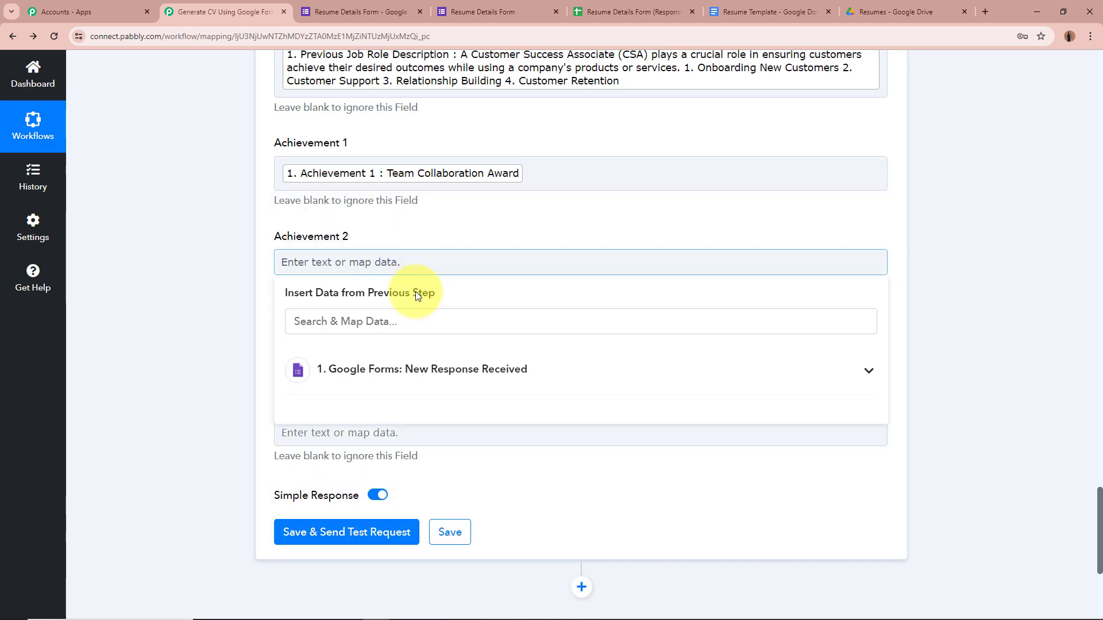
{"action": "left_click", "coordinate": [414, 318]}
{"action": "type", "text": "ach"}
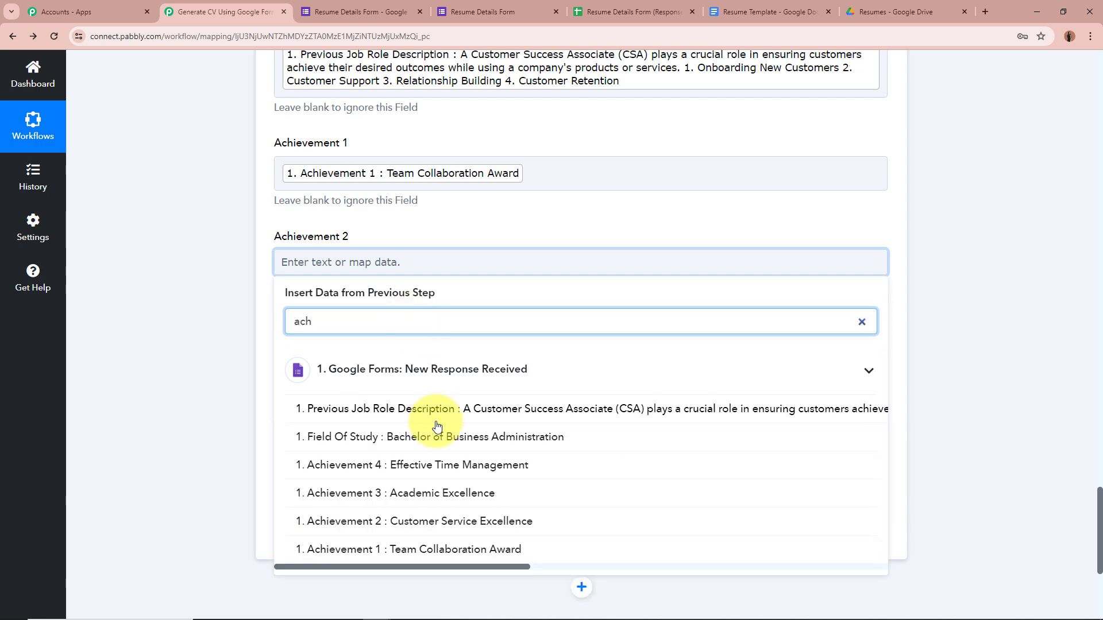
{"action": "left_click", "coordinate": [437, 520]}
Map Academic Excellence into Achievement 3 and Effective Time Management into Achievement 4.
{"action": "left_click", "coordinate": [356, 355]}
{"action": "left_click", "coordinate": [425, 413]}
{"action": "type", "text": "ac"}
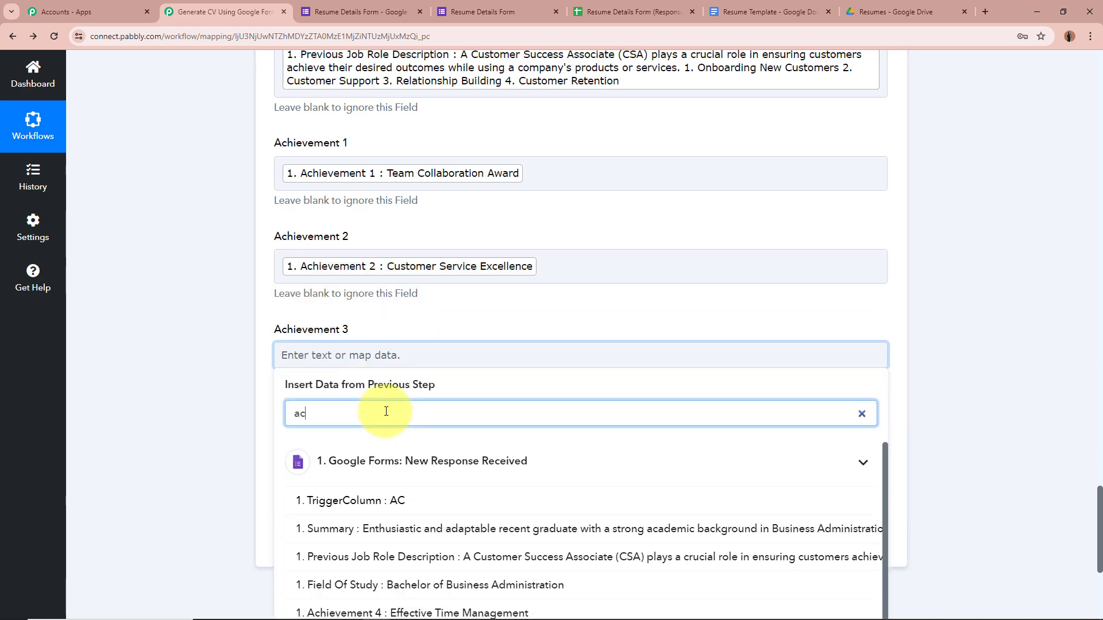
{"action": "type", "text": "h"}
{"action": "scroll", "coordinate": [408, 453], "scroll_direction": "down", "scroll_amount": 2}
{"action": "left_click", "coordinate": [419, 460]}
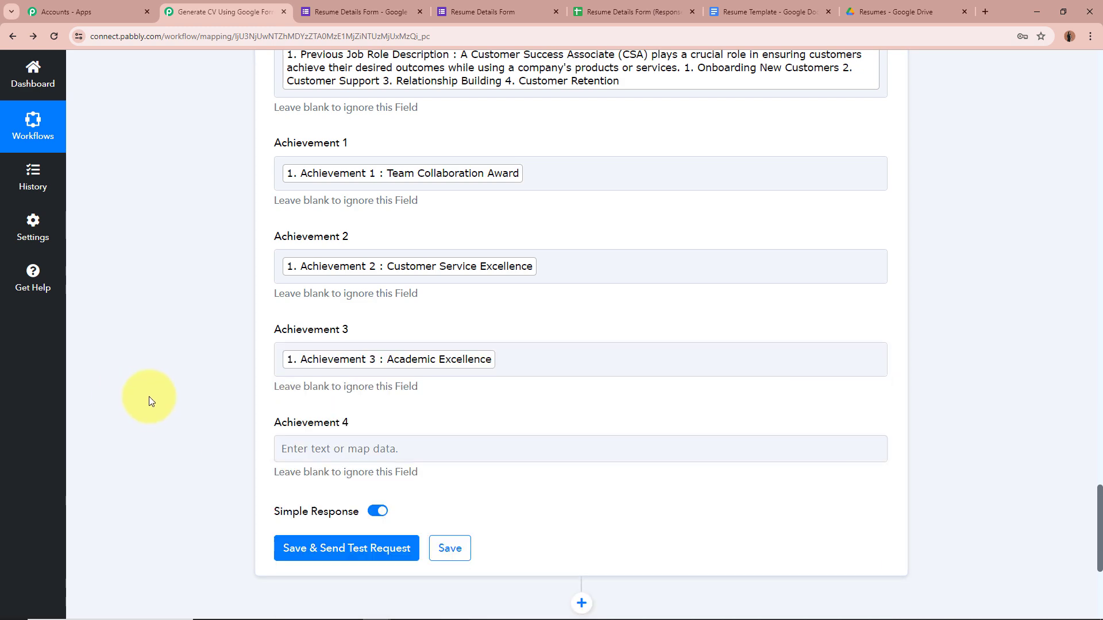
{"action": "left_click", "coordinate": [382, 449]}
{"action": "left_click", "coordinate": [383, 507]}
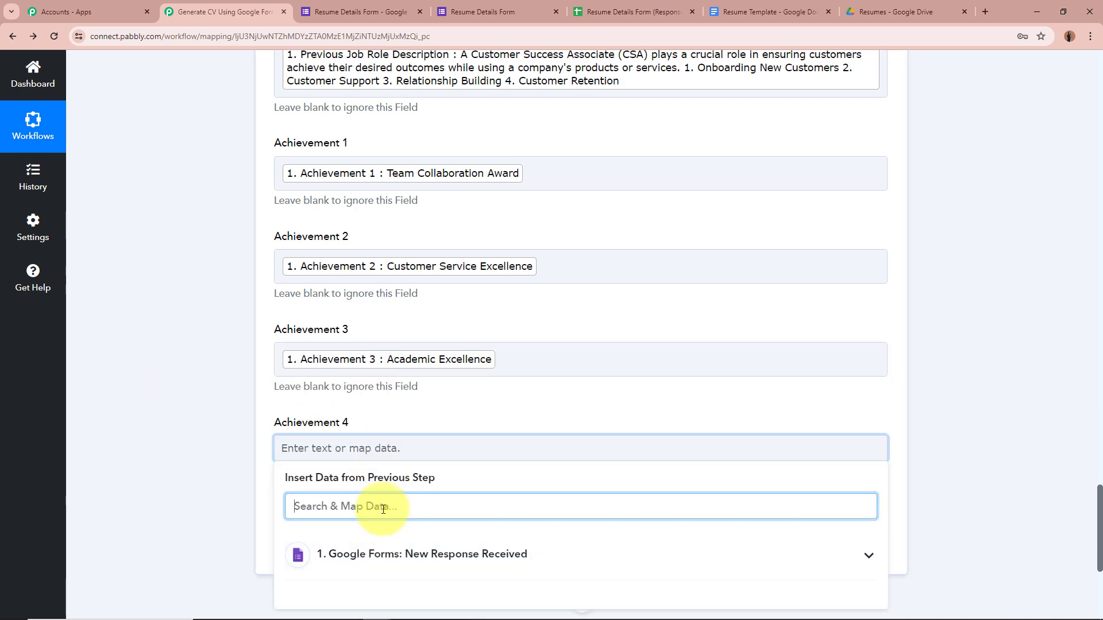
{"action": "type", "text": "ach"}
{"action": "scroll", "coordinate": [385, 508], "scroll_direction": "down", "scroll_amount": 5}
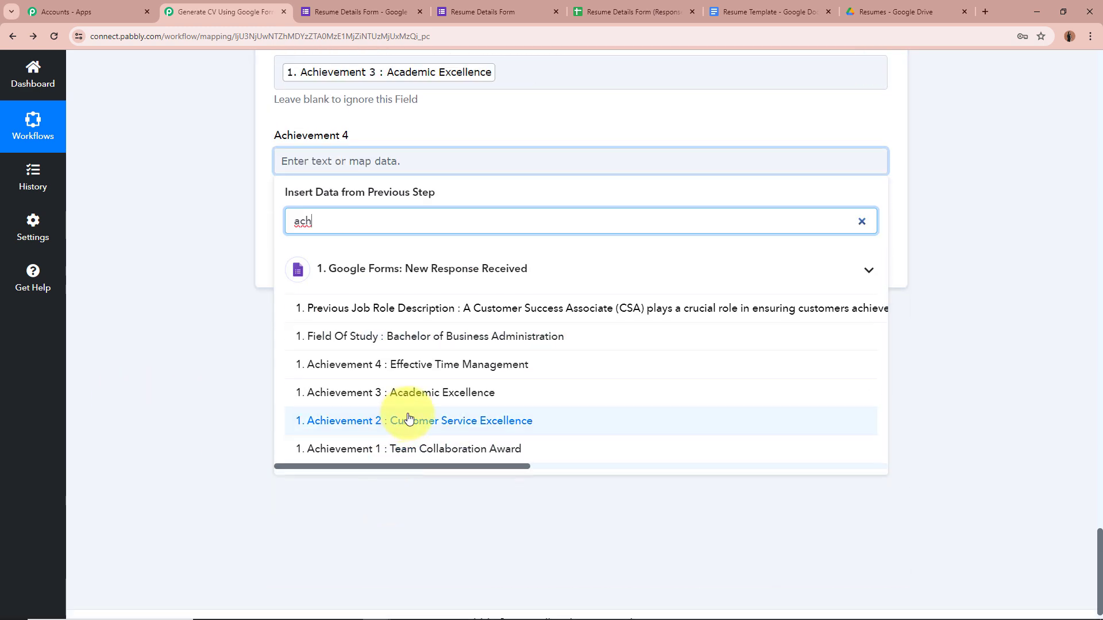
{"action": "left_click", "coordinate": [463, 367]}
{"action": "left_click", "coordinate": [991, 413]}
{"action": "scroll", "coordinate": [874, 384], "scroll_direction": "up", "scroll_amount": 8}
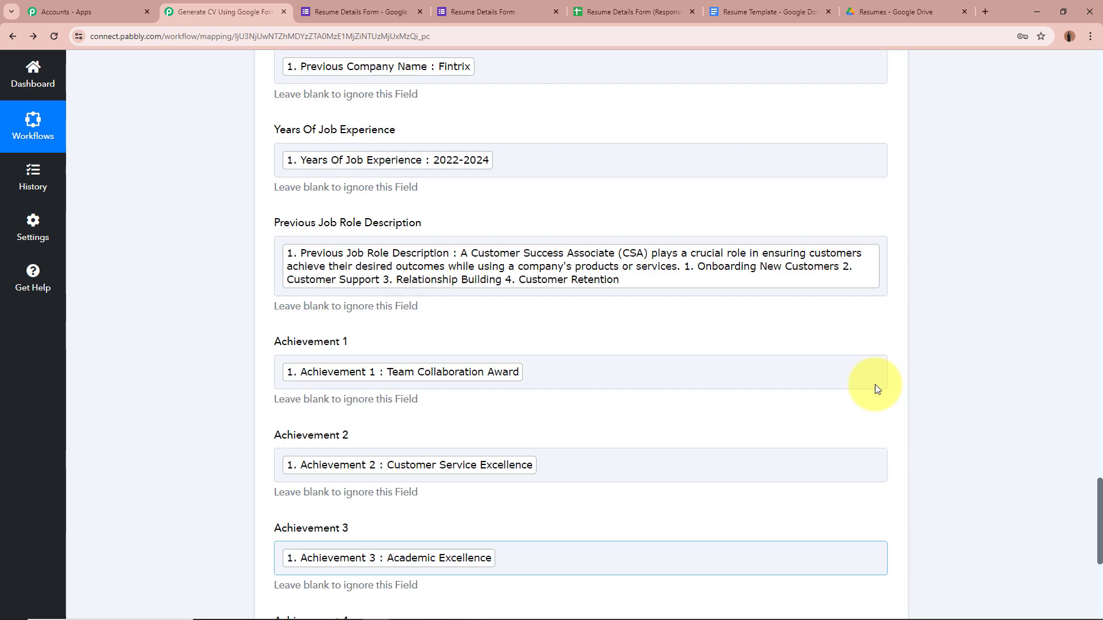
{"action": "scroll", "coordinate": [874, 384], "scroll_direction": "up", "scroll_amount": 6}
{"action": "scroll", "coordinate": [874, 384], "scroll_direction": "down", "scroll_amount": 15}
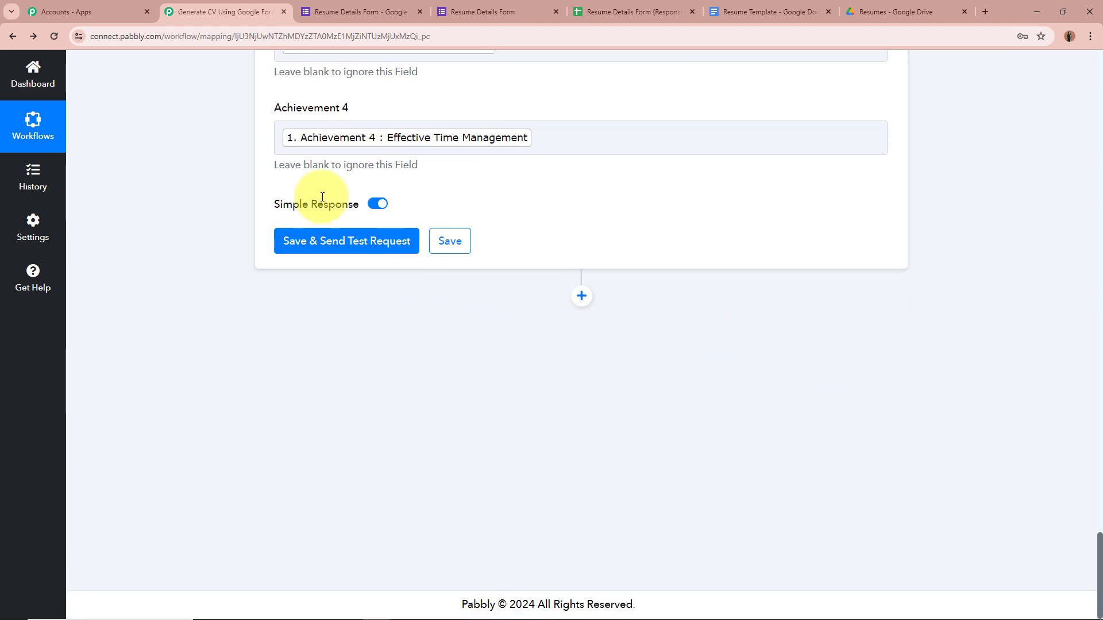
Save and send the test request, then review the replacements and returned DocumentId.
{"action": "left_click", "coordinate": [352, 246]}
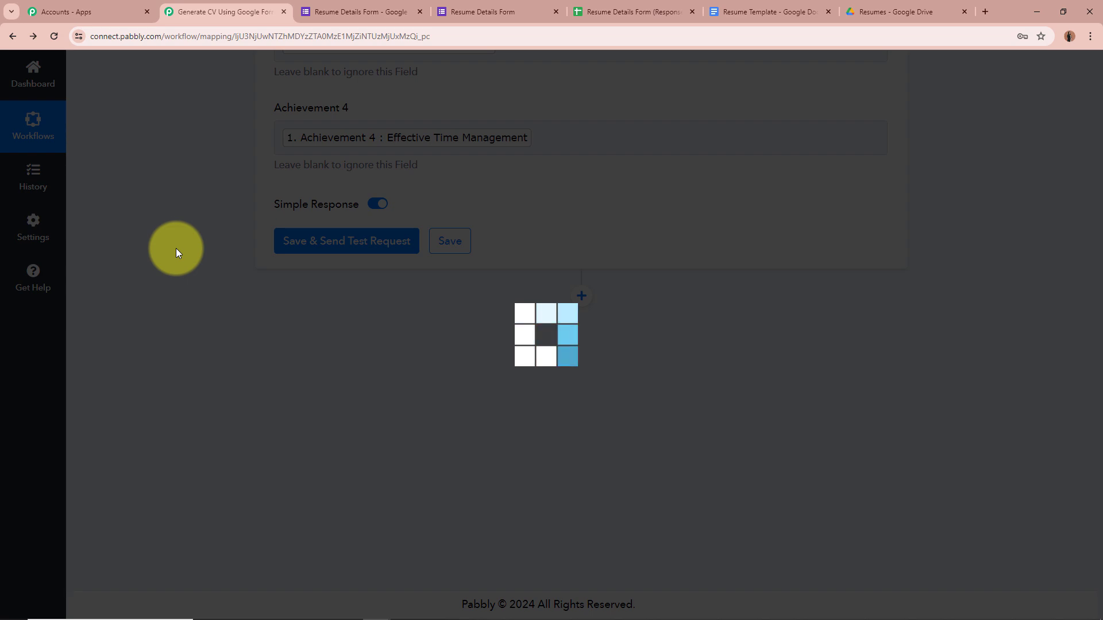
{"action": "scroll", "coordinate": [517, 322], "scroll_direction": "down", "scroll_amount": 3}
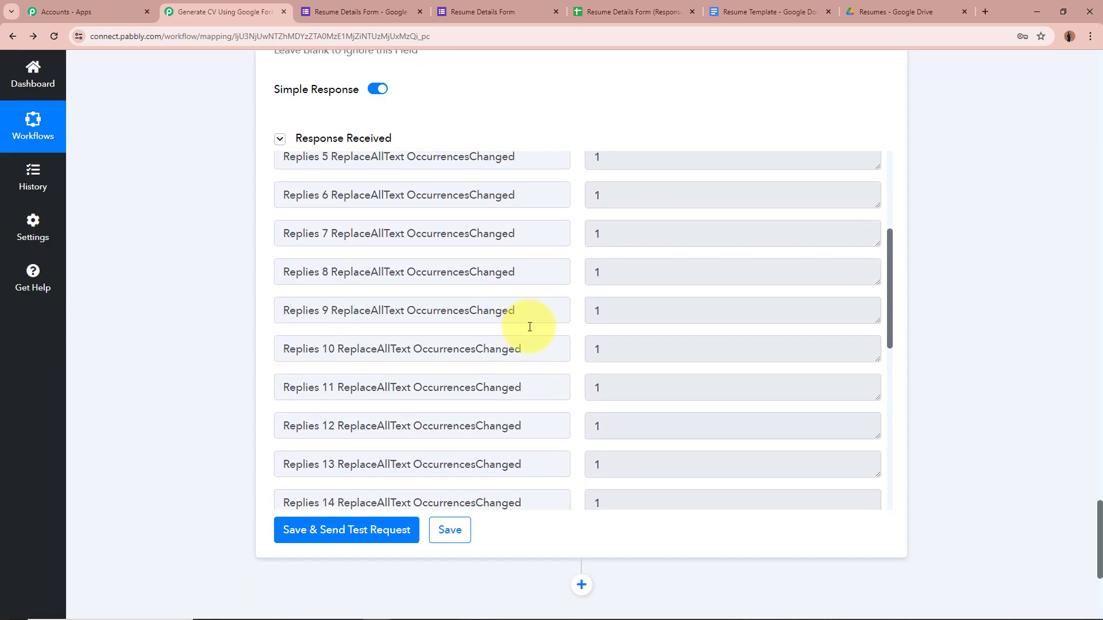
{"action": "scroll", "coordinate": [529, 327], "scroll_direction": "down", "scroll_amount": 10}
{"action": "scroll", "coordinate": [516, 327], "scroll_direction": "up", "scroll_amount": 3}
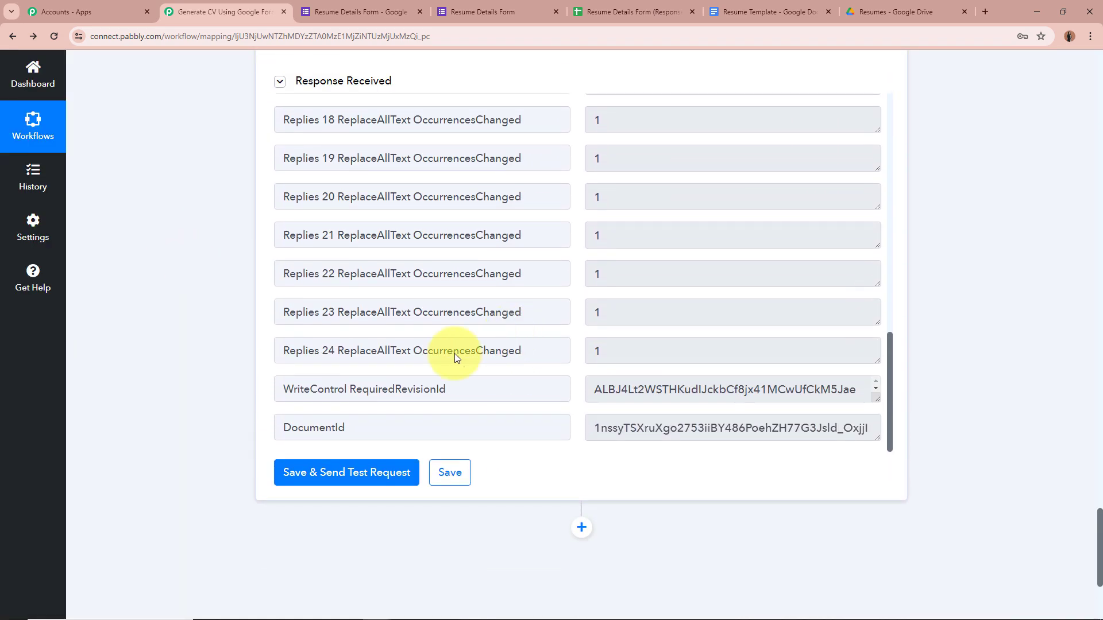
{"action": "left_click_drag", "start_coordinate": [877, 439], "coordinate": [879, 512]}
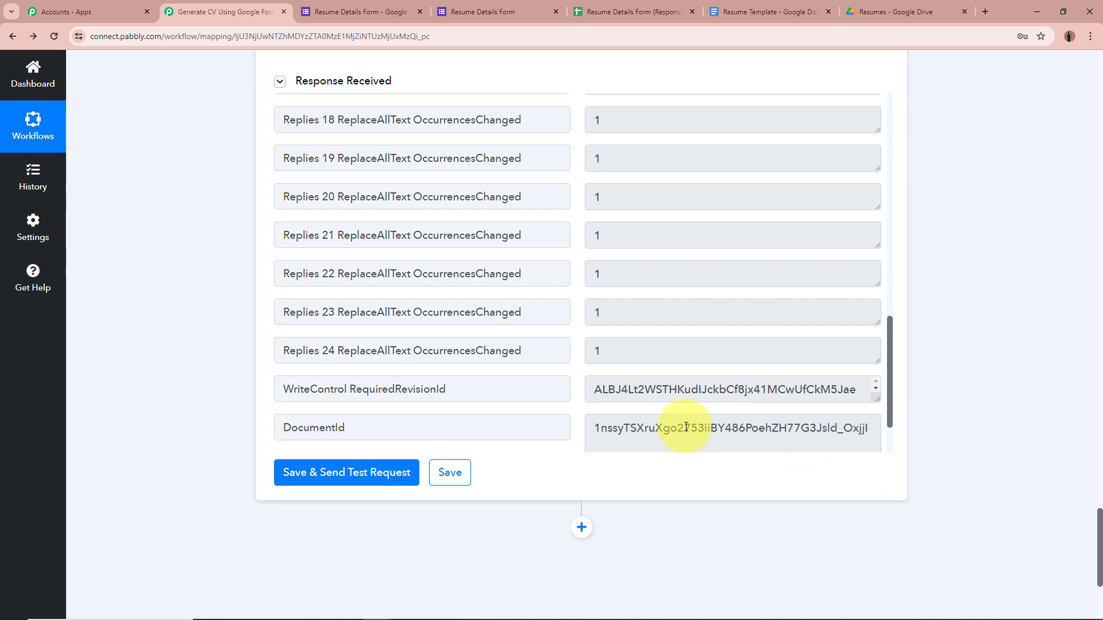
{"action": "scroll", "coordinate": [686, 426], "scroll_direction": "down", "scroll_amount": 2}
{"action": "scroll", "coordinate": [1028, 333], "scroll_direction": "up", "scroll_amount": 3}
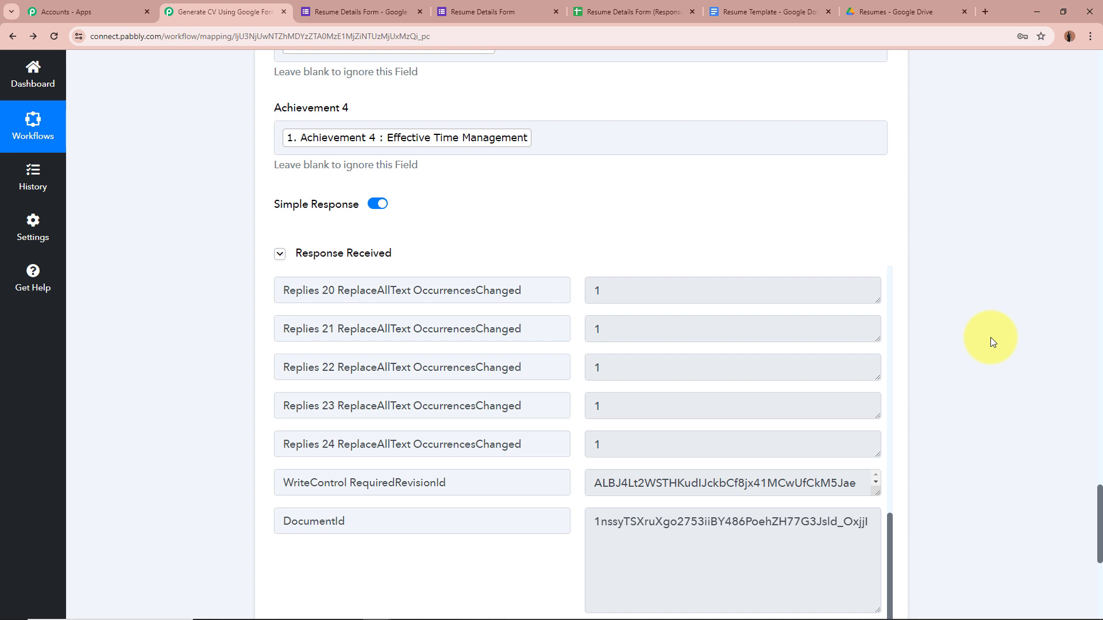
{"action": "left_click", "coordinate": [884, 10]}
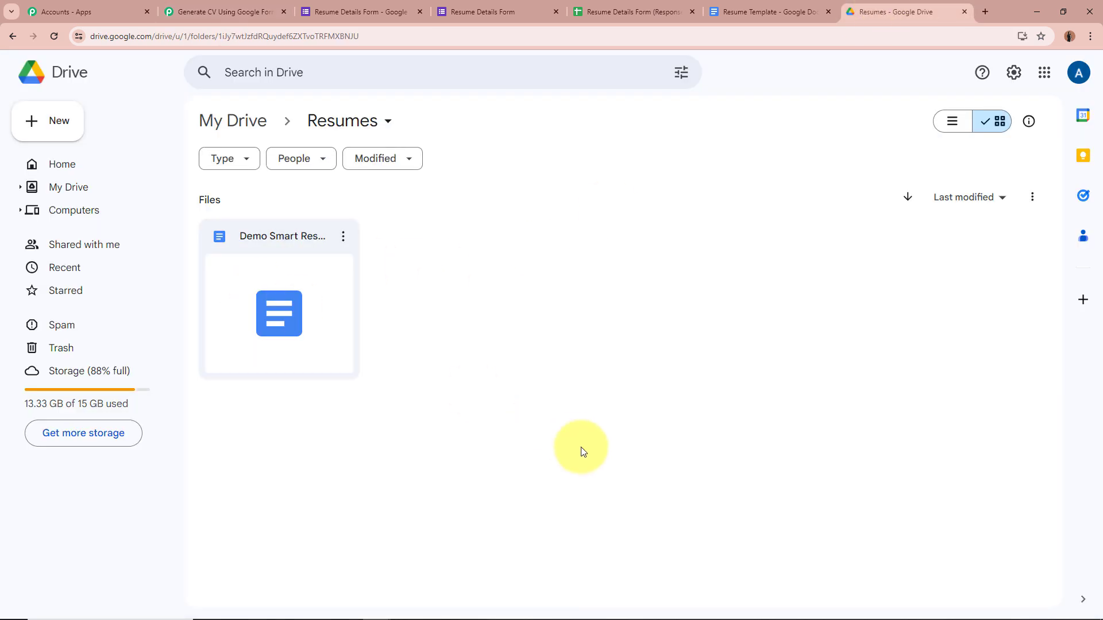
Open Demo Smart Resume from the Resumes folder and review its filled sections before returning to Pabbly.
{"action": "double_click", "coordinate": [346, 334]}
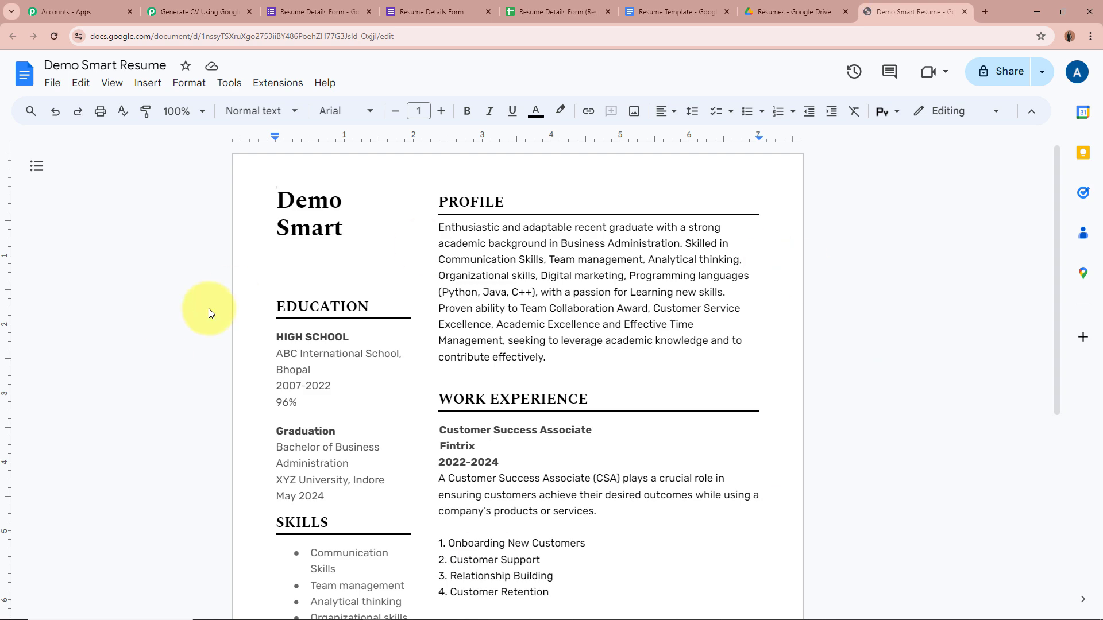
{"action": "scroll", "coordinate": [209, 309], "scroll_direction": "down", "scroll_amount": 4}
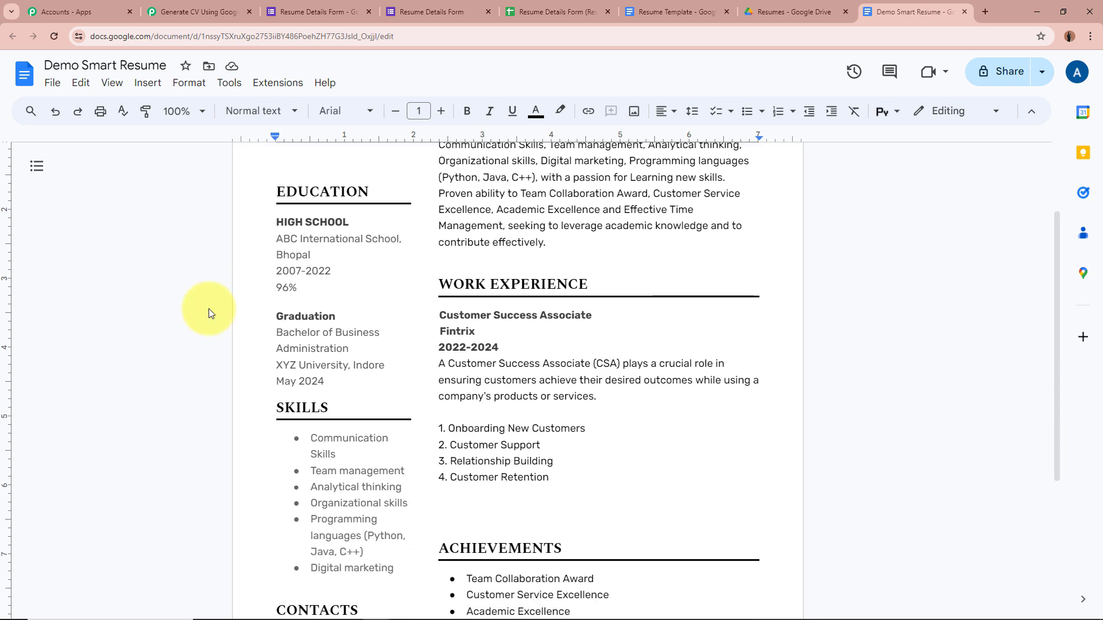
{"action": "scroll", "coordinate": [209, 309], "scroll_direction": "up", "scroll_amount": 4}
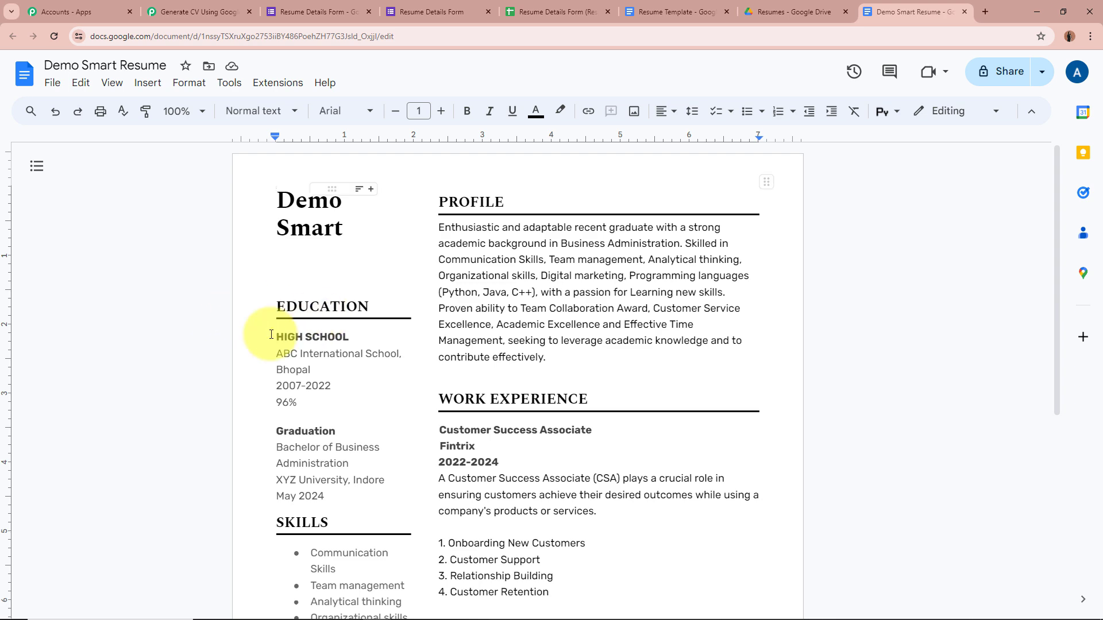
{"action": "scroll", "coordinate": [381, 463], "scroll_direction": "down", "scroll_amount": 2}
{"action": "scroll", "coordinate": [381, 463], "scroll_direction": "down", "scroll_amount": 1}
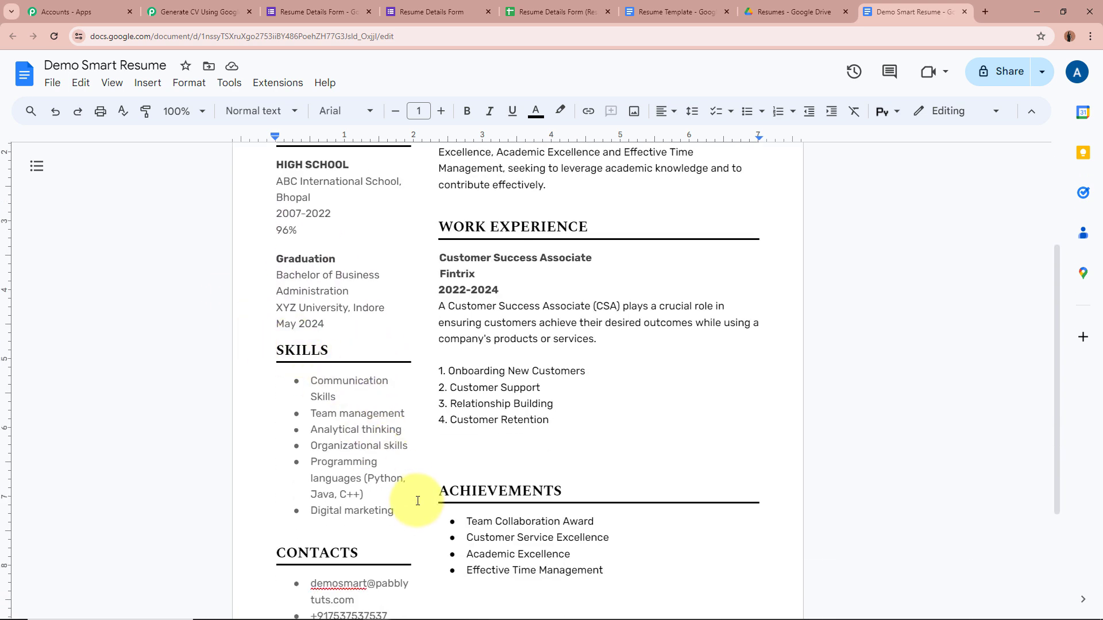
{"action": "scroll", "coordinate": [411, 492], "scroll_direction": "down", "scroll_amount": 3}
{"action": "scroll", "coordinate": [800, 418], "scroll_direction": "up", "scroll_amount": 6}
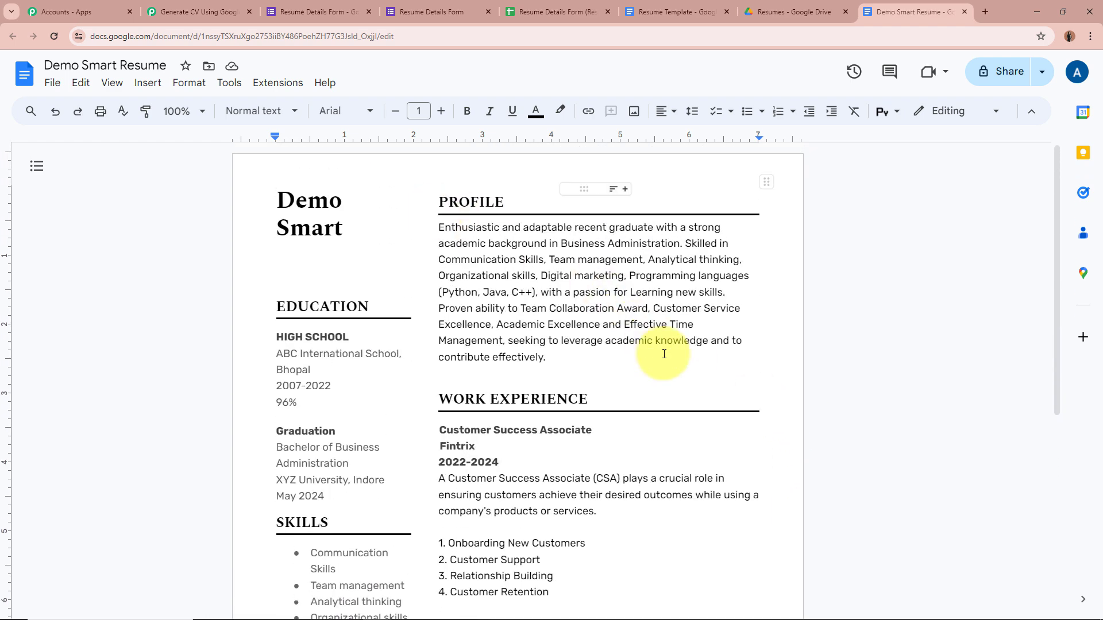
{"action": "scroll", "coordinate": [664, 353], "scroll_direction": "down", "scroll_amount": 4}
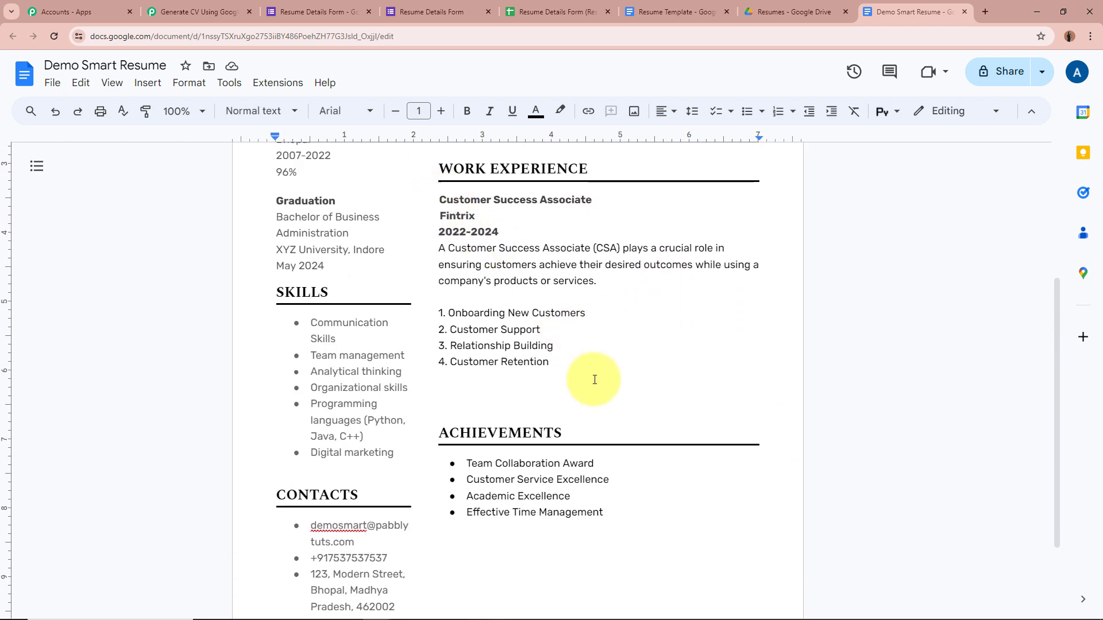
{"action": "scroll", "coordinate": [594, 379], "scroll_direction": "down", "scroll_amount": 2}
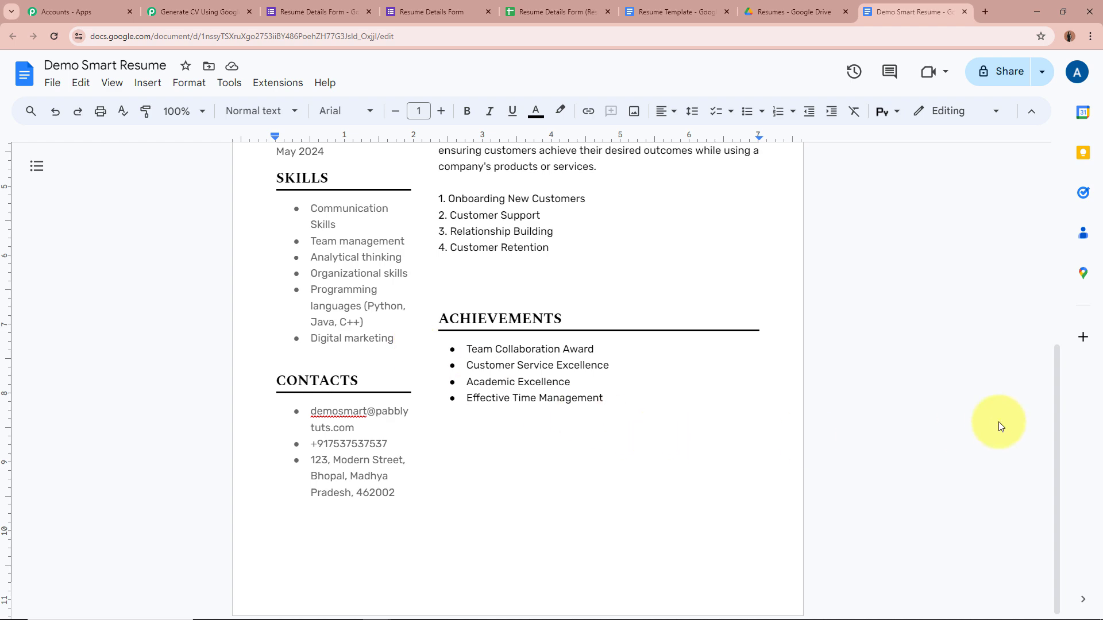
{"action": "scroll", "coordinate": [901, 412], "scroll_direction": "up", "scroll_amount": 6}
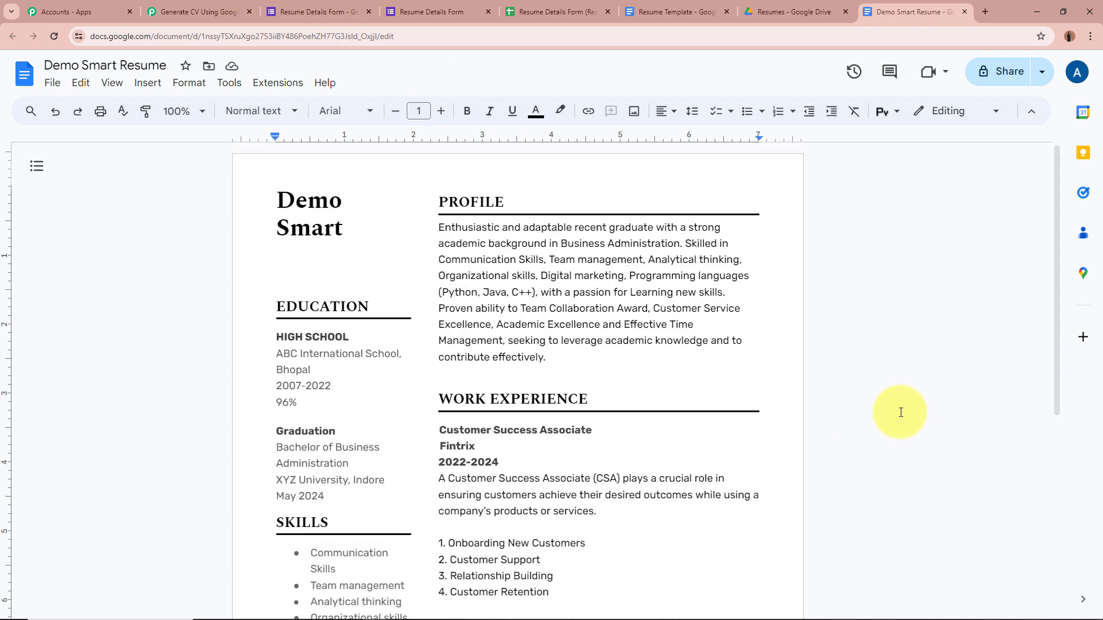
{"action": "left_click", "coordinate": [217, 5]}
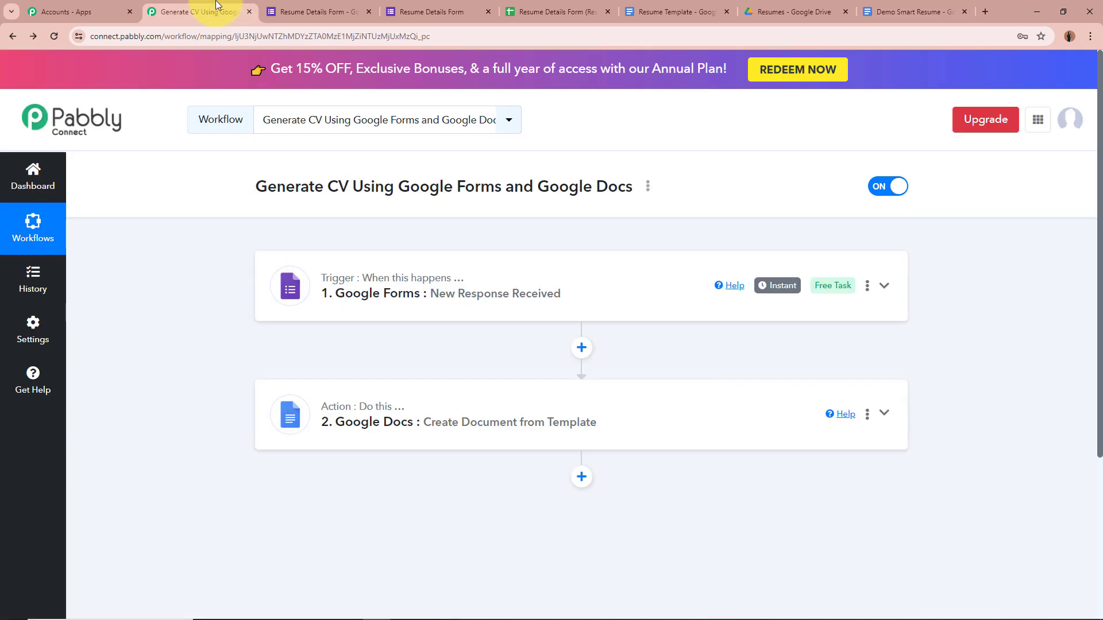